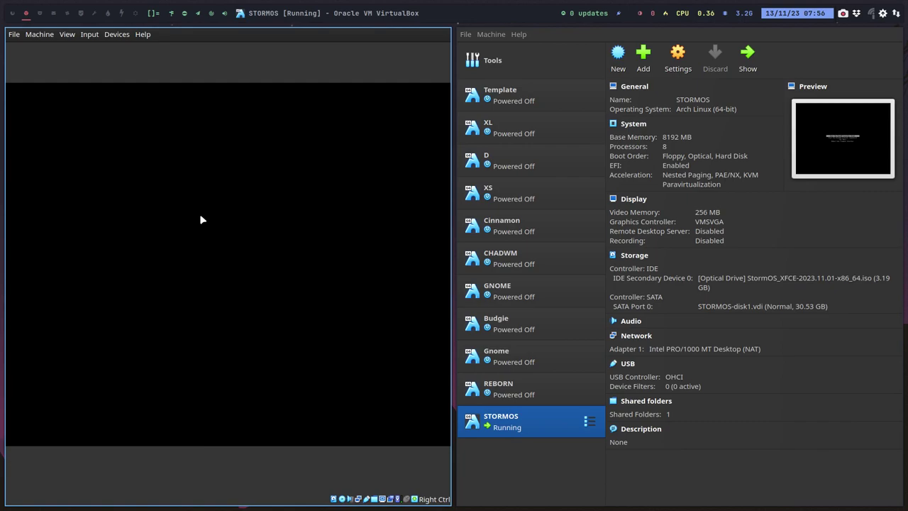
# Step: Switch the StormOS VM to full screen and log into the live desktop
pyautogui.hotkey('ctrl', 'f')
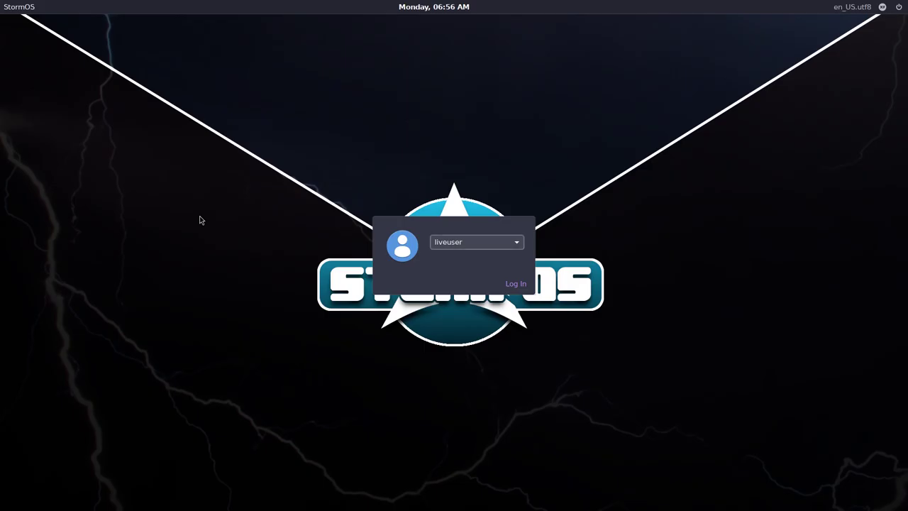
pyautogui.press('Return')
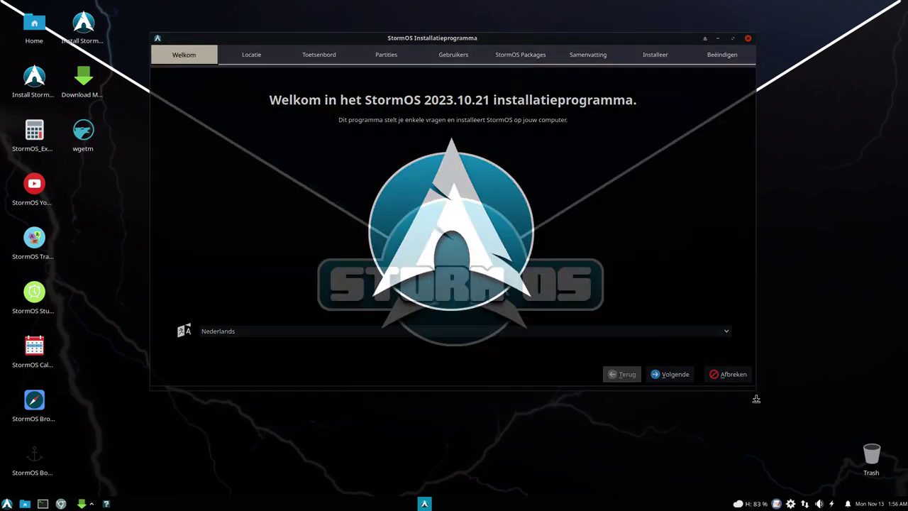
# Step: Make the installer window taller and briefly check the application menu
pyautogui.moveTo(755, 385); pyautogui.dragTo(754, 478)
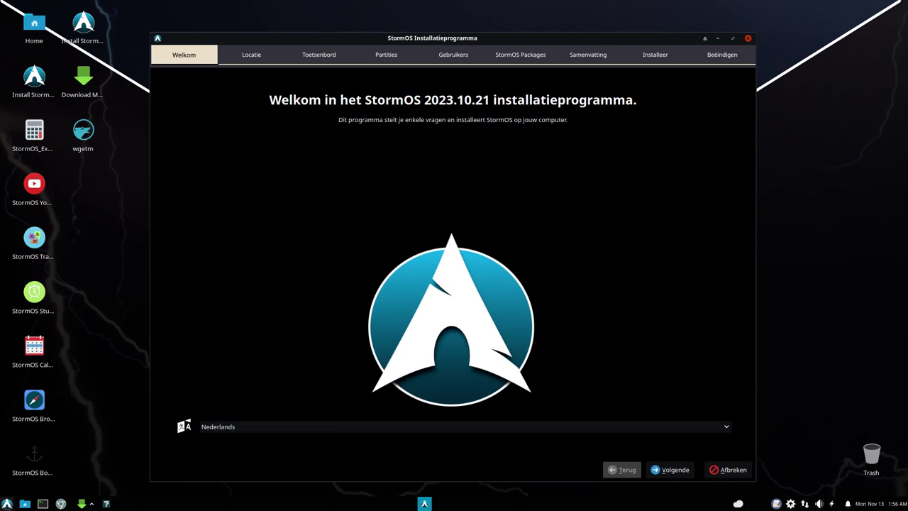
pyautogui.click(7, 504)
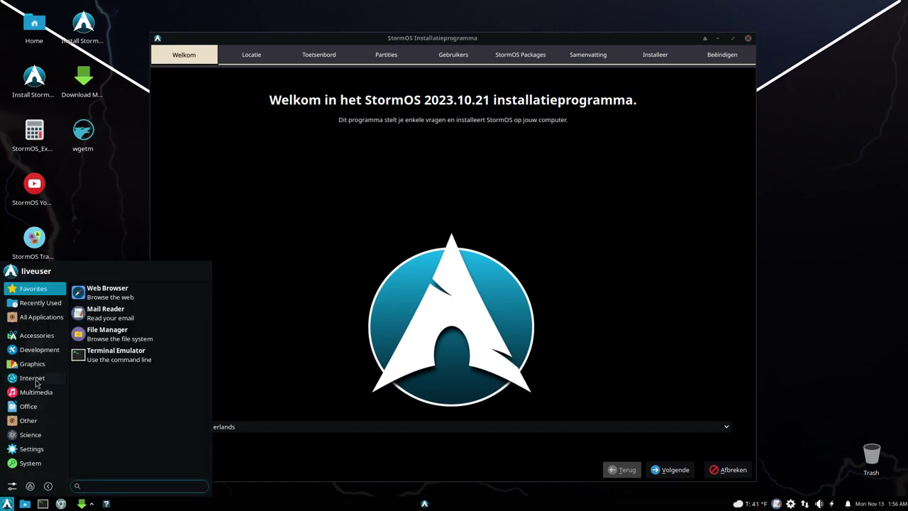
pyautogui.click(228, 258)
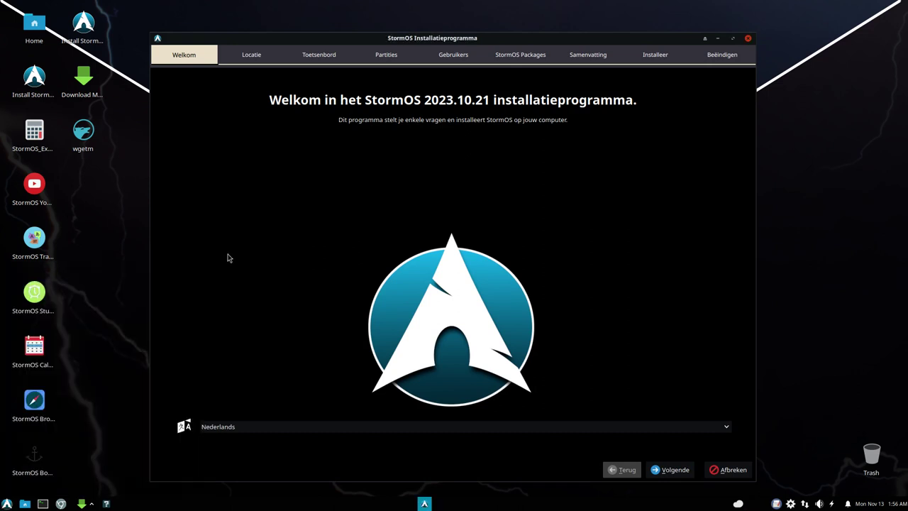
# Step: Set the installer language to American English and continue to the Location step
pyautogui.click(345, 429)
pyautogui.scroll(3, 302, 333)
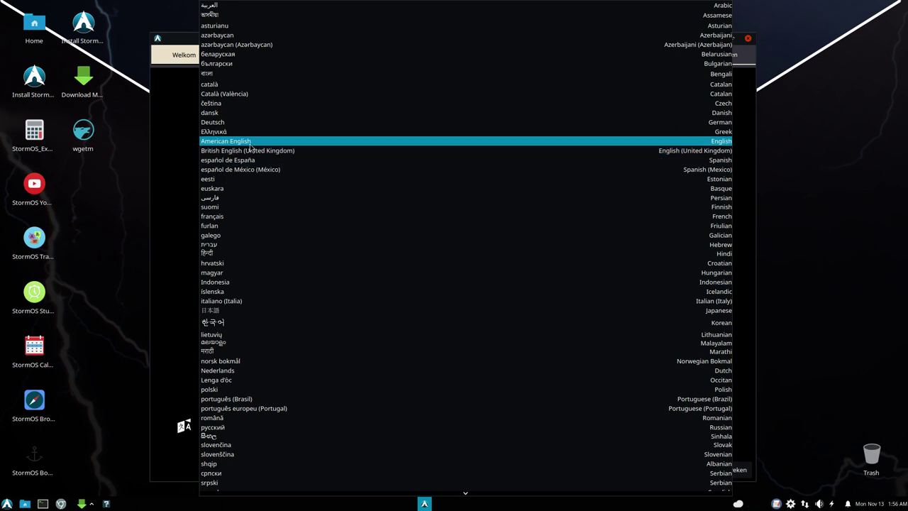
pyautogui.click(426, 140)
pyautogui.click(681, 471)
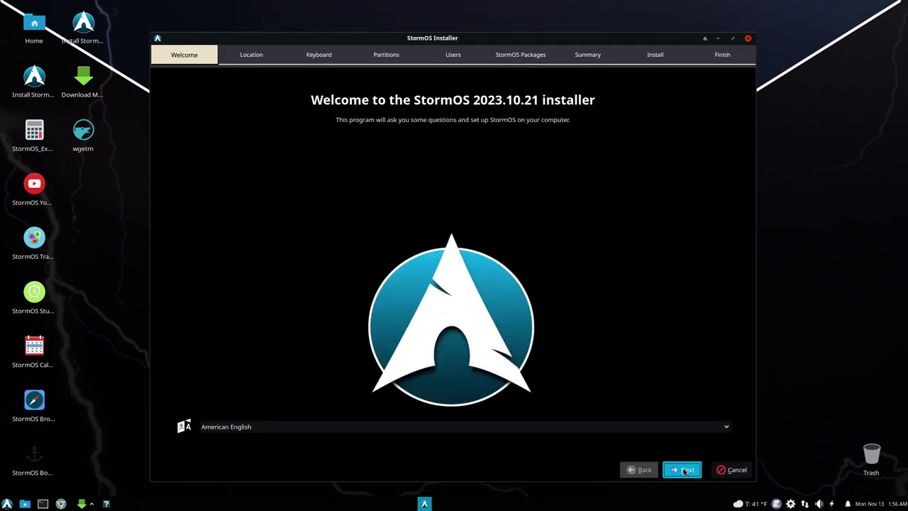
# Step: Accept the location and choose the Belgian keyboard layout
pyautogui.click(684, 471)
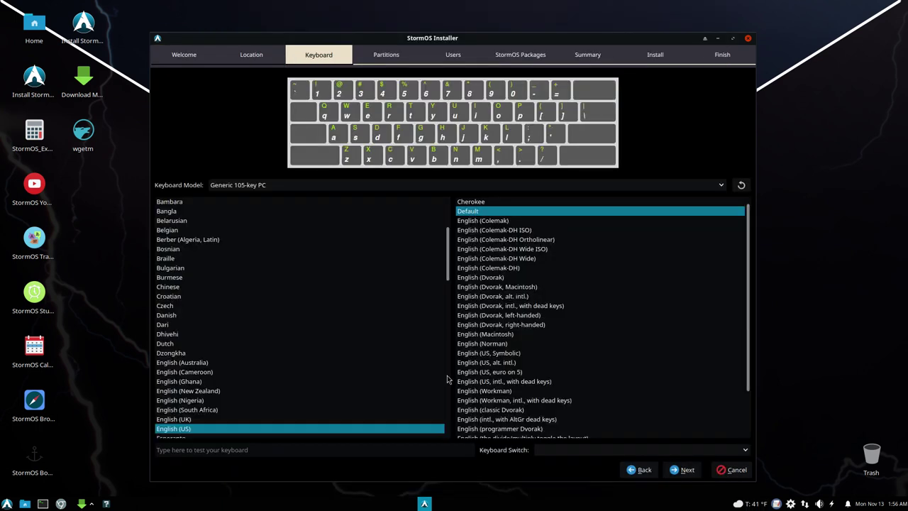
pyautogui.scroll(3, 347, 344)
pyautogui.click(179, 315)
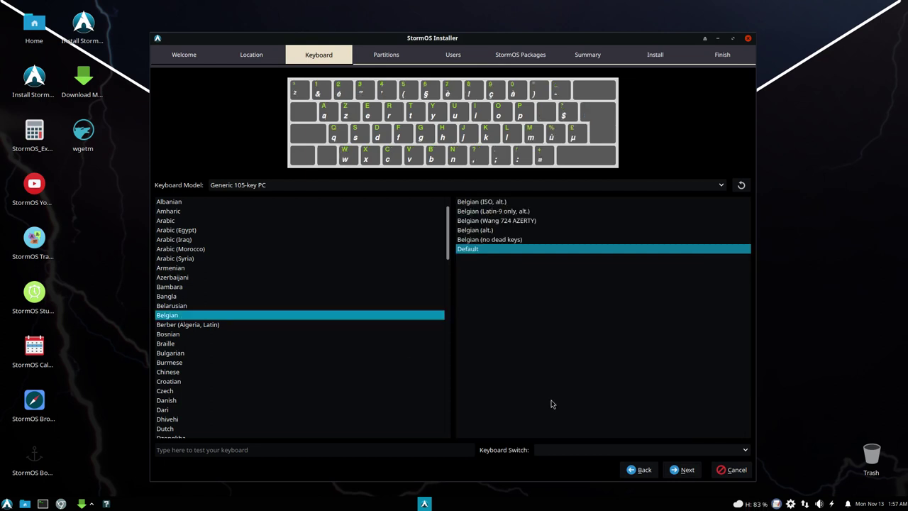
pyautogui.click(685, 470)
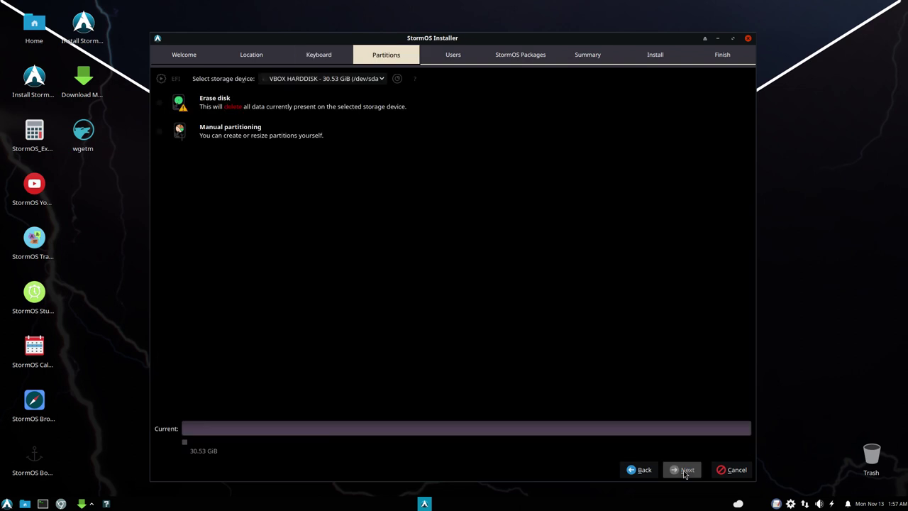
# Step: Erase the whole disk with ext4 and Swap (no Hibernate), then continue to user setup
pyautogui.click(290, 107)
pyautogui.click(298, 131)
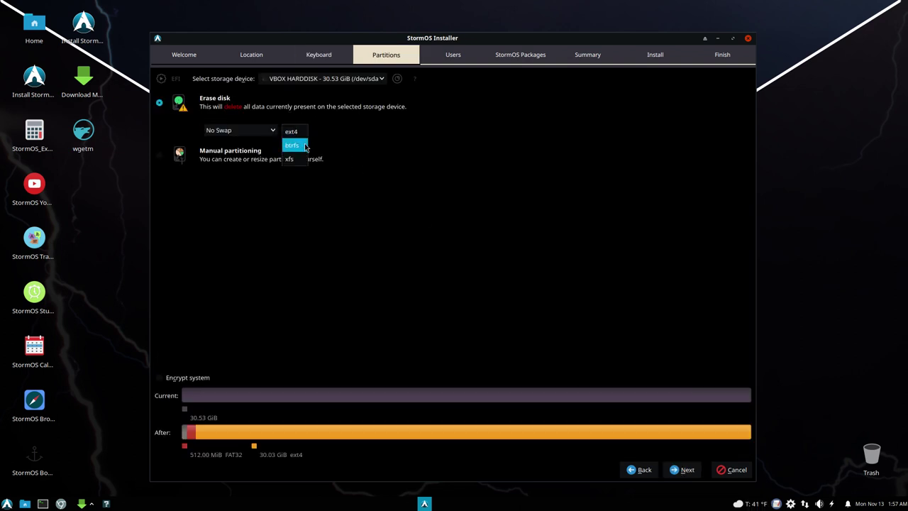
pyautogui.click(301, 134)
pyautogui.click(270, 130)
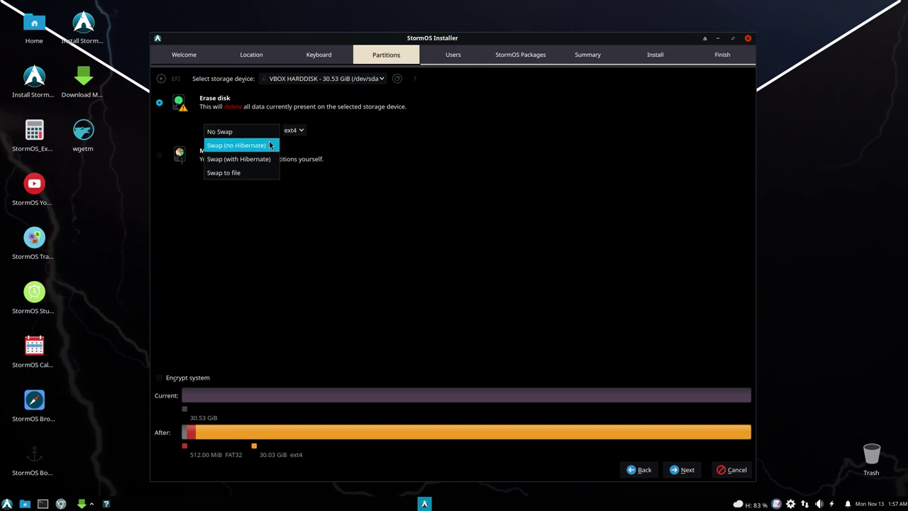
pyautogui.click(245, 144)
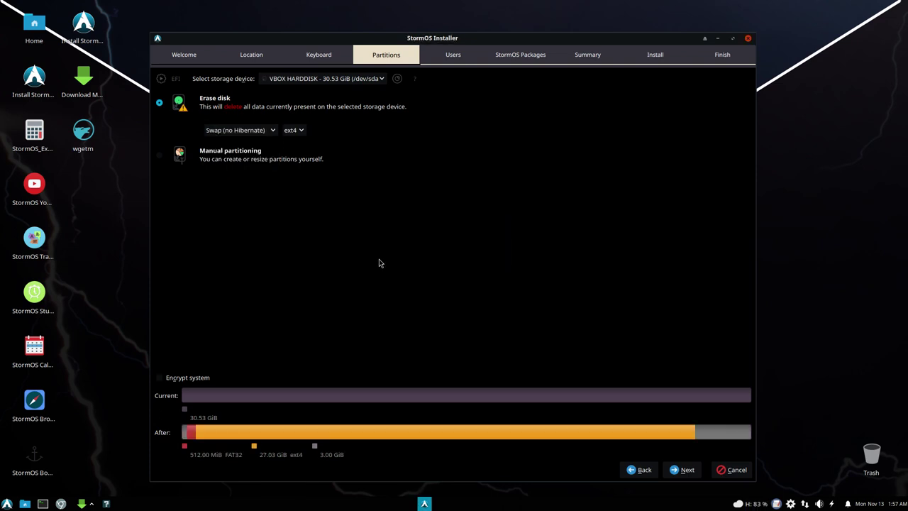
pyautogui.click(684, 471)
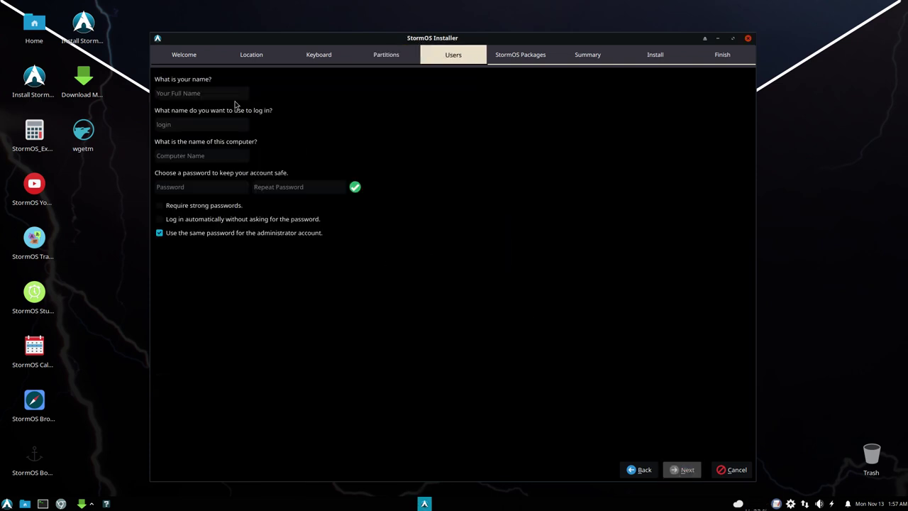
# Step: Enter the user's name and a matching password, leaving automatic login off
pyautogui.press('Tab')
pyautogui.press('Tab')
pyautogui.press('Tab')
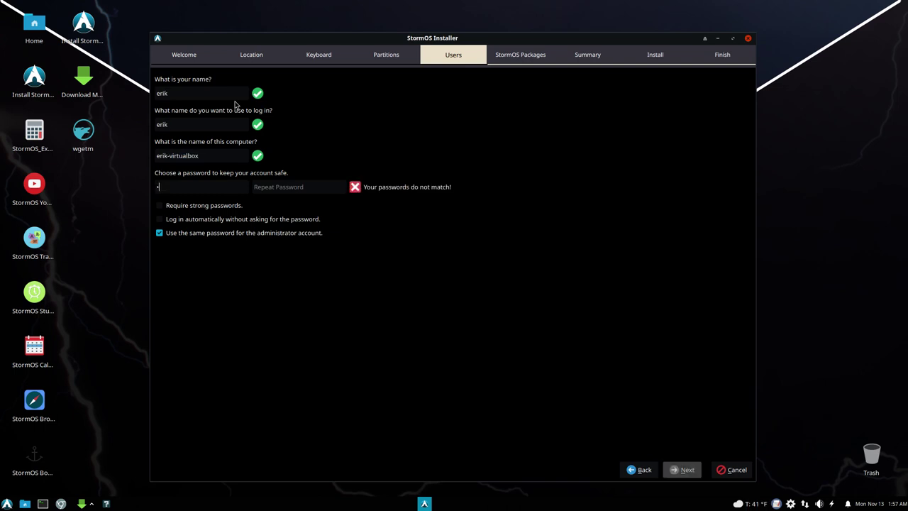
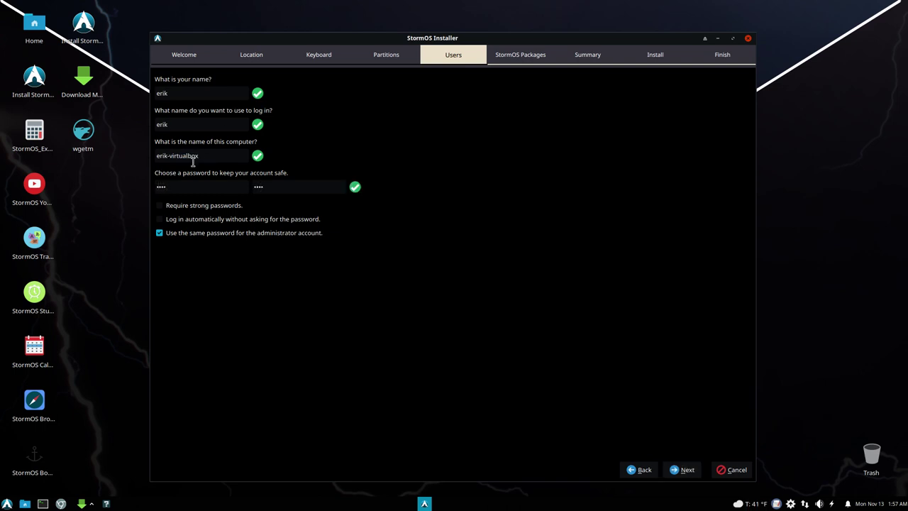
pyautogui.click(178, 219)
pyautogui.click(179, 221)
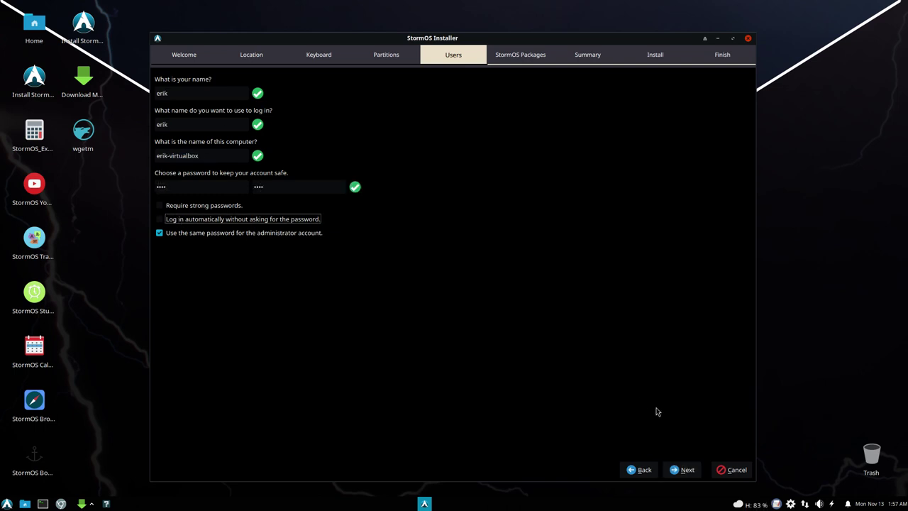
pyautogui.click(683, 471)
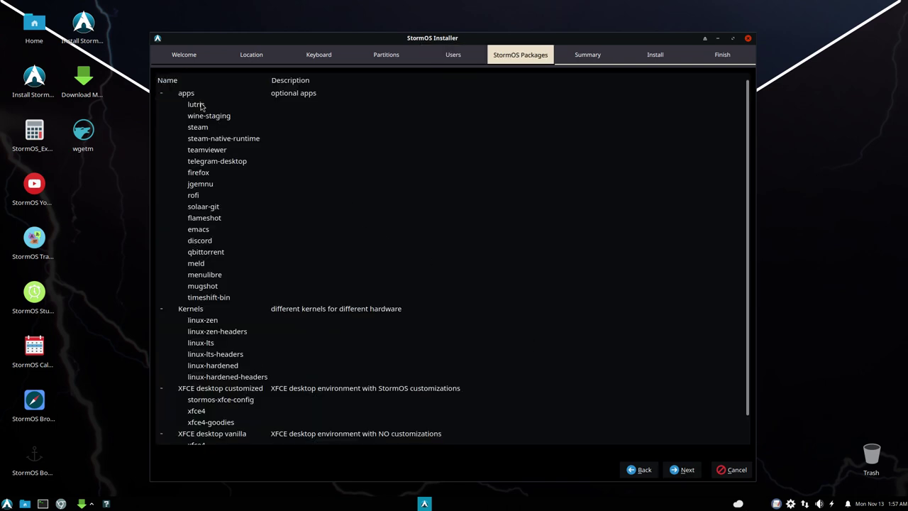
# Step: Browse the optional apps, kernels and desktop groups without selecting anything
pyautogui.click(163, 95)
pyautogui.click(164, 95)
pyautogui.scroll(-1, 205, 282)
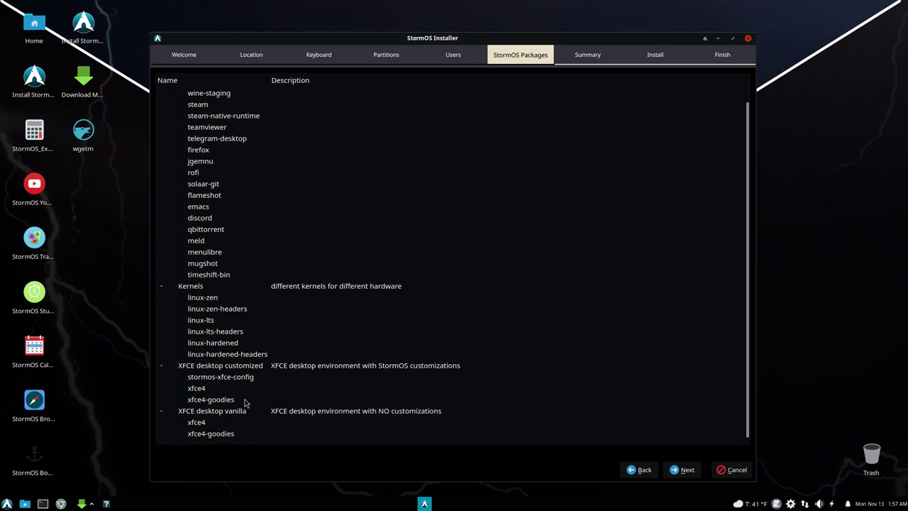
pyautogui.click(7, 503)
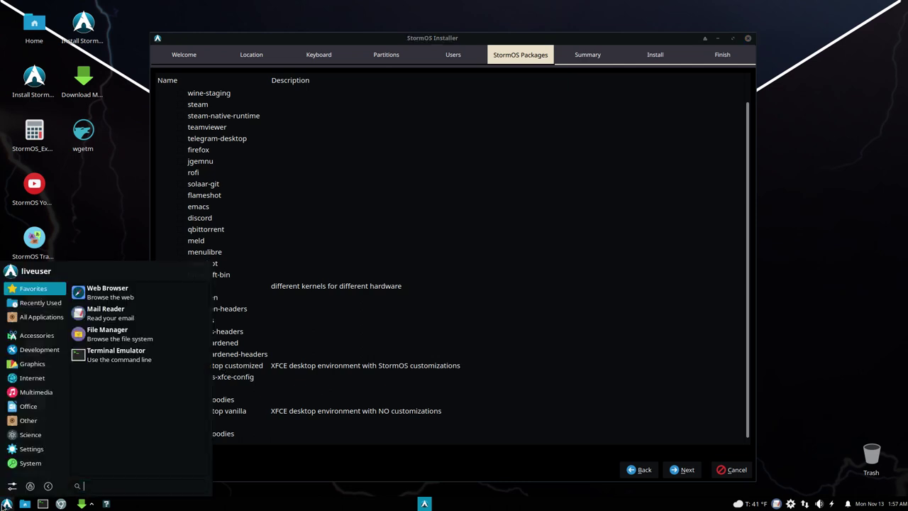
# Step: In Settings > Appearance, set the style to Colloid-Compact and close the dialog
pyautogui.click(12, 488)
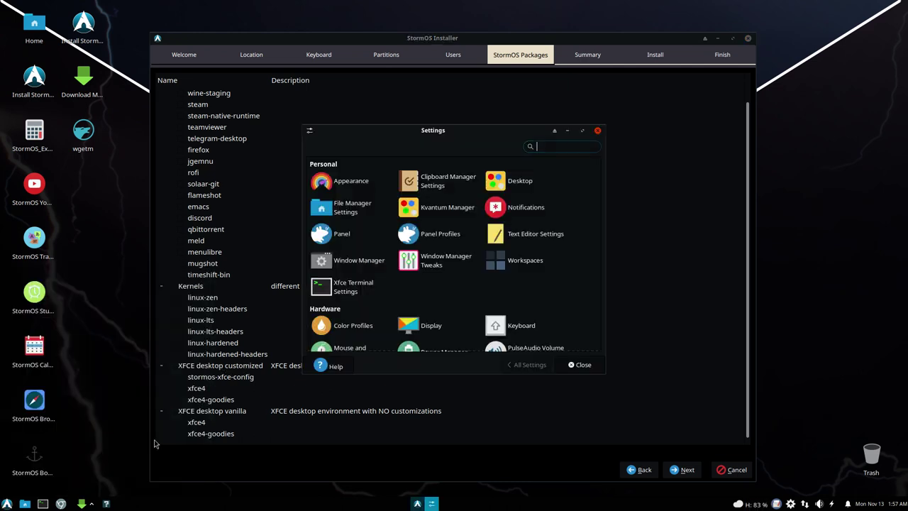
pyautogui.click(358, 181)
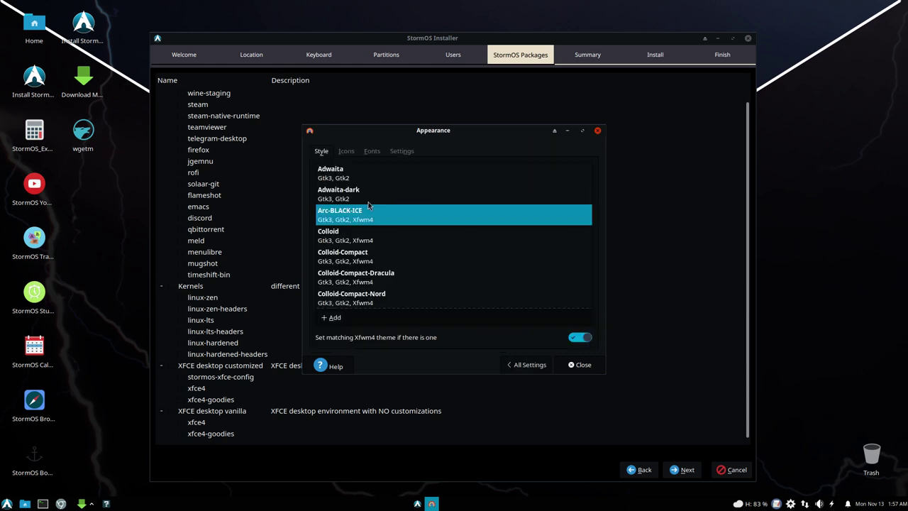
pyautogui.scroll(-1, 367, 246)
pyautogui.scroll(1, 376, 248)
pyautogui.click(330, 240)
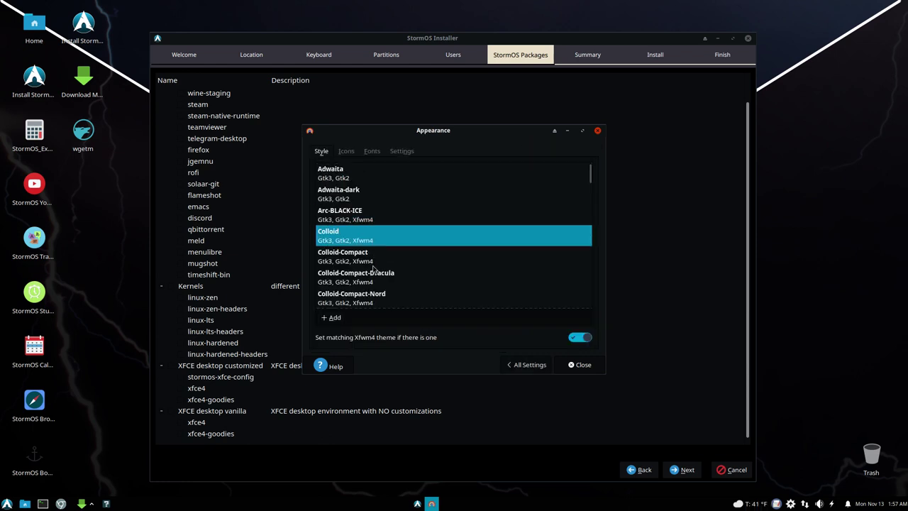
pyautogui.click(351, 269)
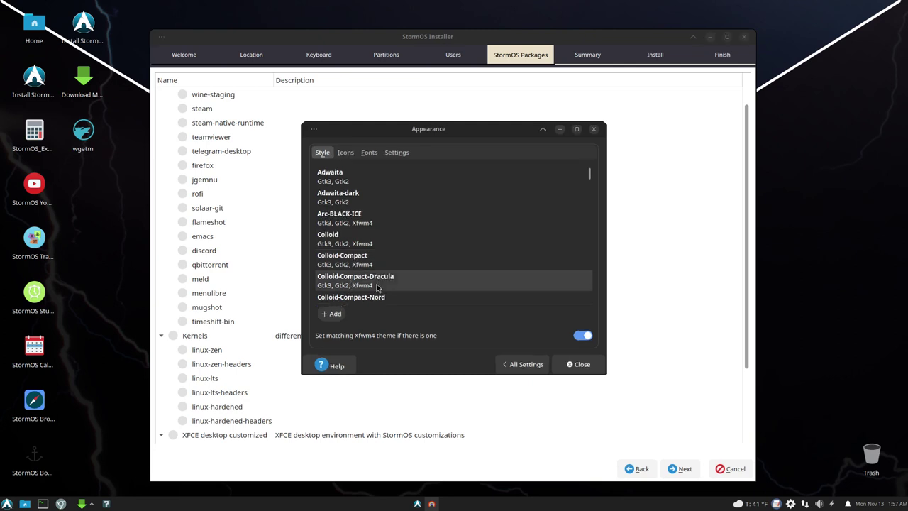
pyautogui.click(576, 366)
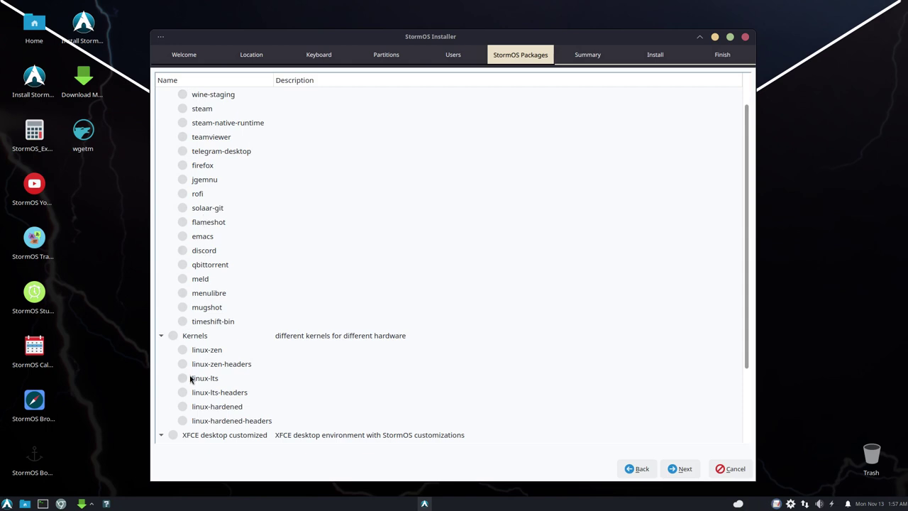
# Step: Scroll the StormOS Packages list without selecting any and go on to the Summary page
pyautogui.scroll(-2, 190, 378)
pyautogui.scroll(3, 268, 344)
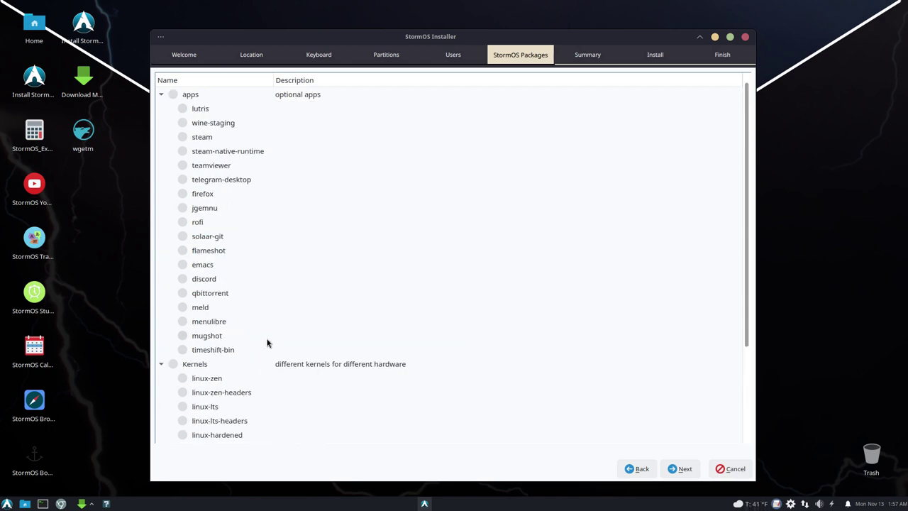
pyautogui.scroll(-3, 561, 405)
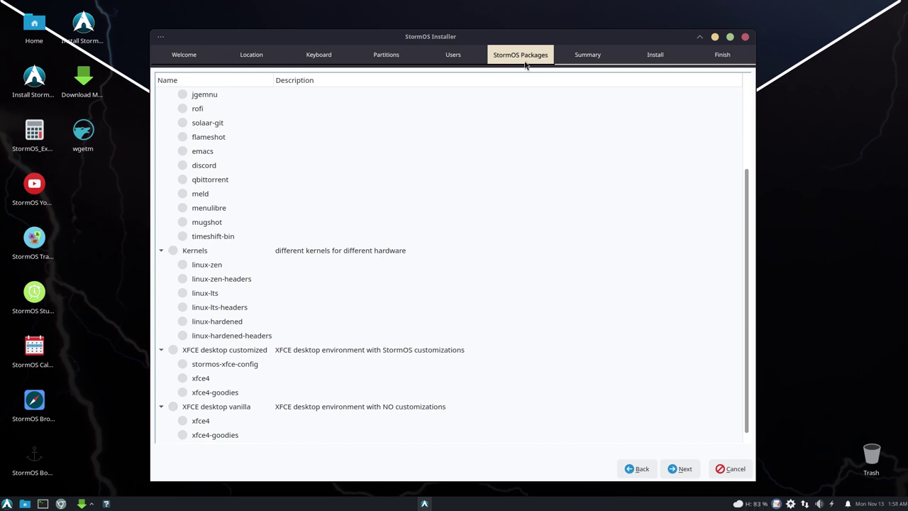
pyautogui.click(7, 504)
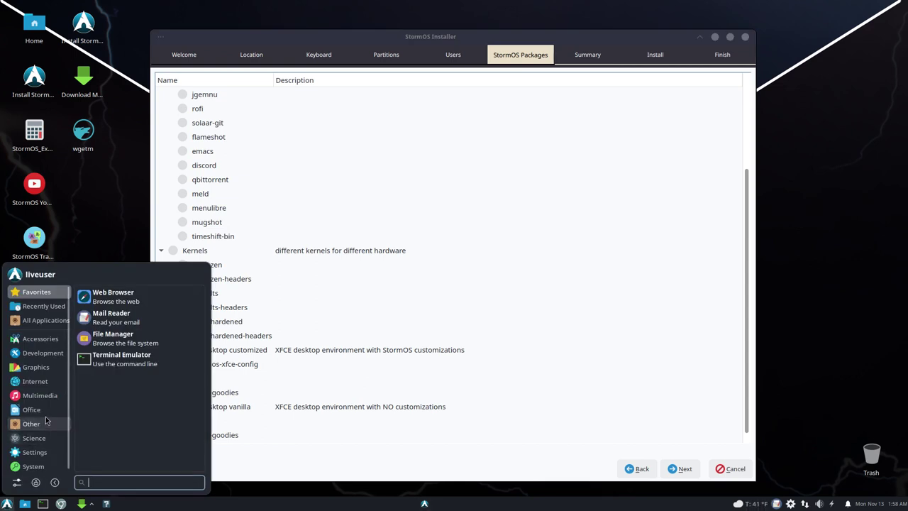
pyautogui.click(140, 220)
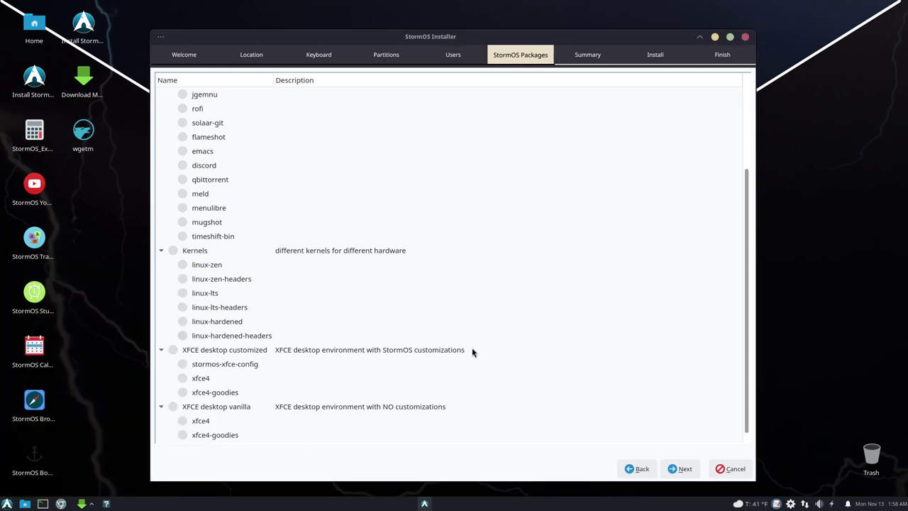
pyautogui.click(681, 469)
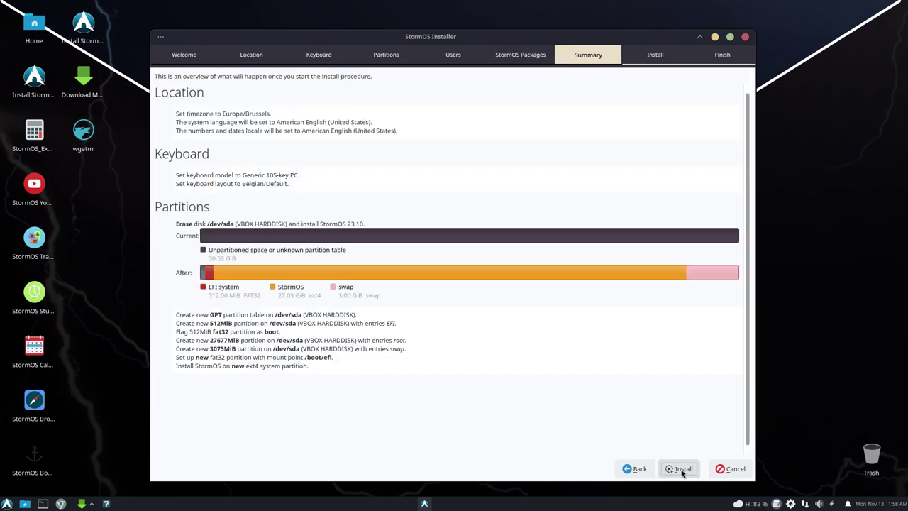
# Step: Start the installation, confirm installing now, and move the window up and right
pyautogui.click(681, 470)
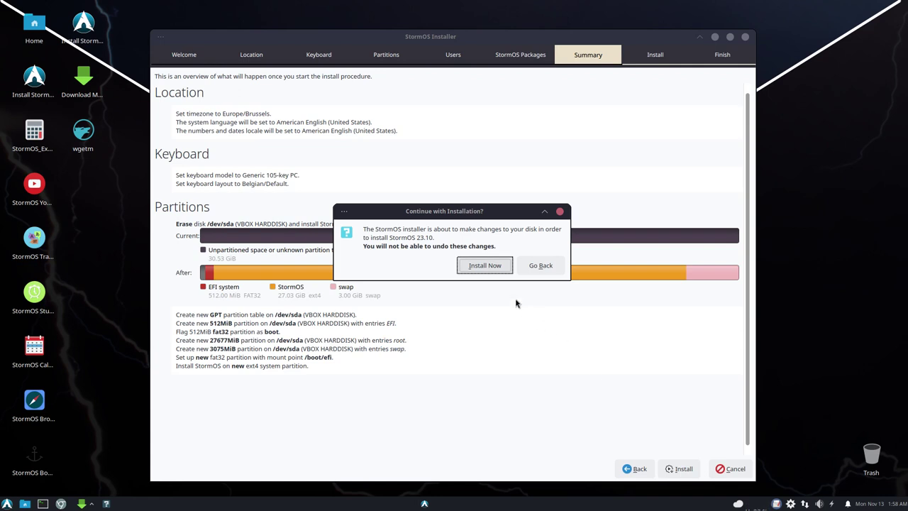
pyautogui.click(486, 265)
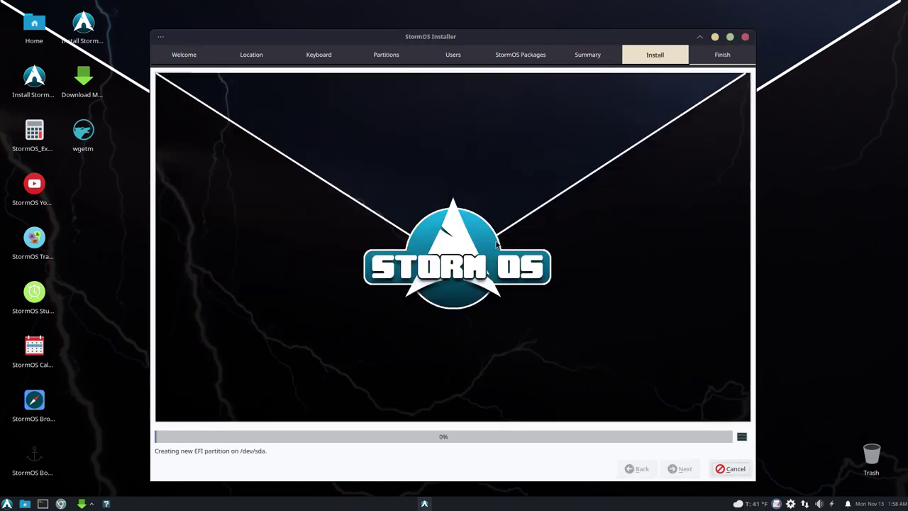
pyautogui.moveTo(586, 44); pyautogui.dragTo(716, 24)
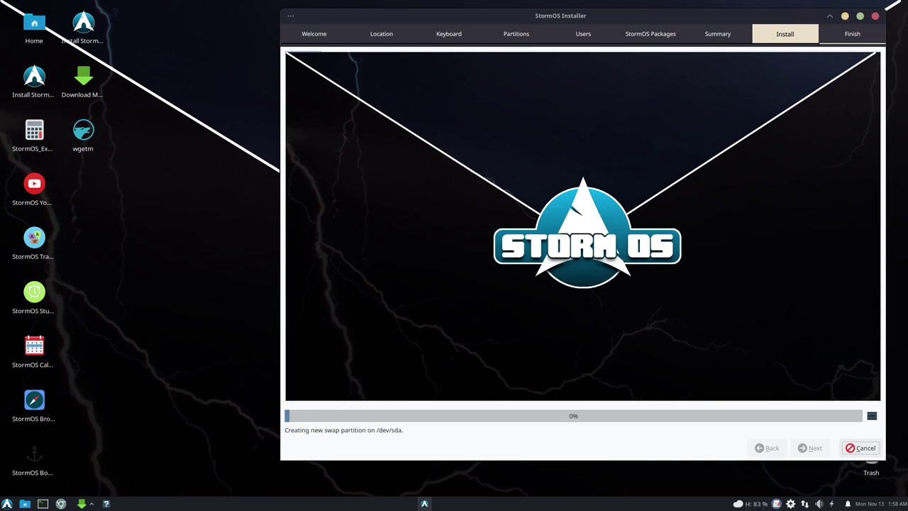
# Step: Resize the installer smaller and drag it to the screen's top-right corner
pyautogui.moveTo(882, 460); pyautogui.dragTo(764, 270)
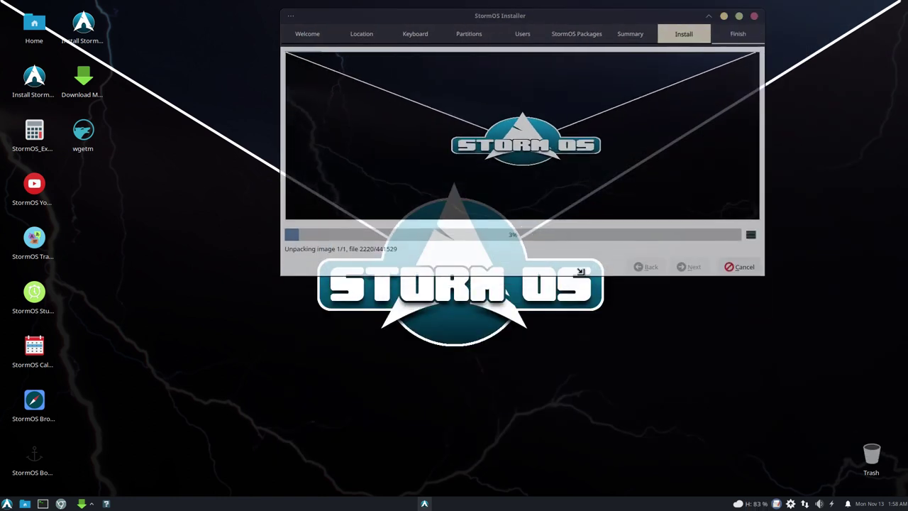
pyautogui.moveTo(586, 18); pyautogui.dragTo(709, 10)
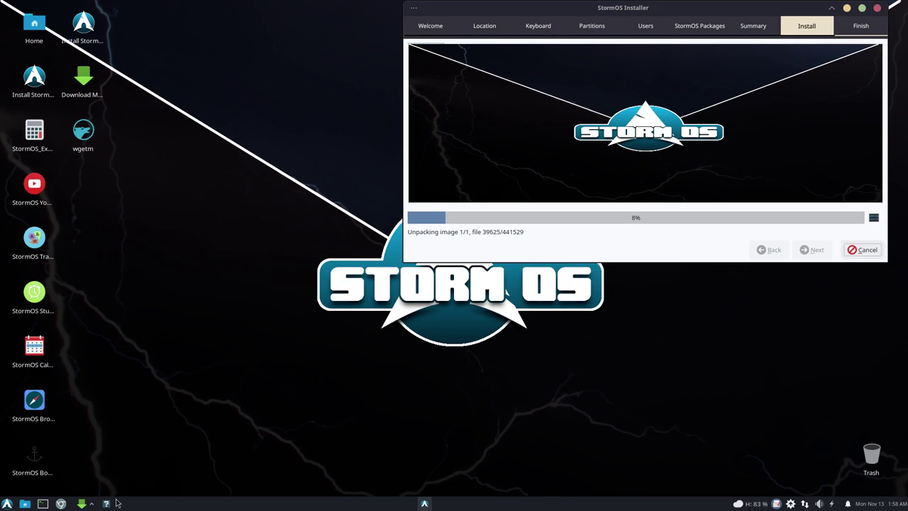
# Step: Open the Home folder in Thunar at lower right and Appearance settings at upper left
pyautogui.click(6, 503)
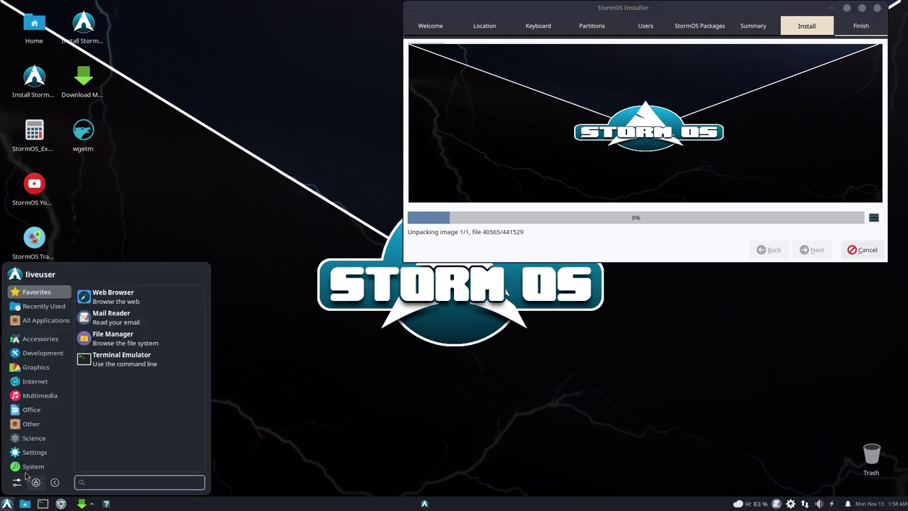
pyautogui.press('Escape')
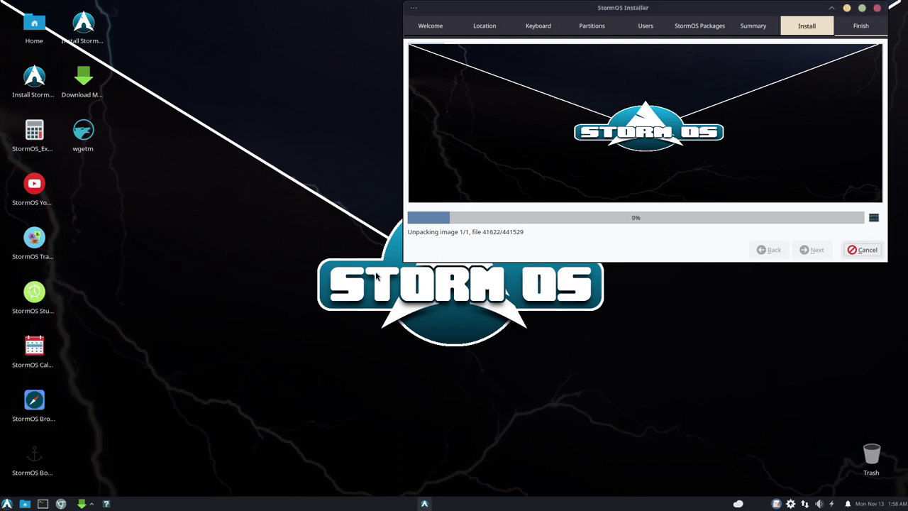
pyautogui.moveTo(468, 135); pyautogui.dragTo(348, 62)
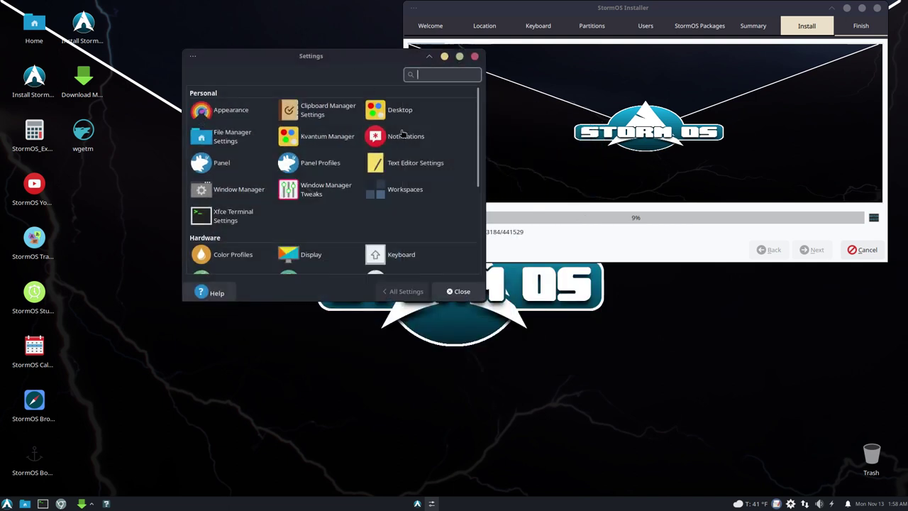
pyautogui.click(34, 28)
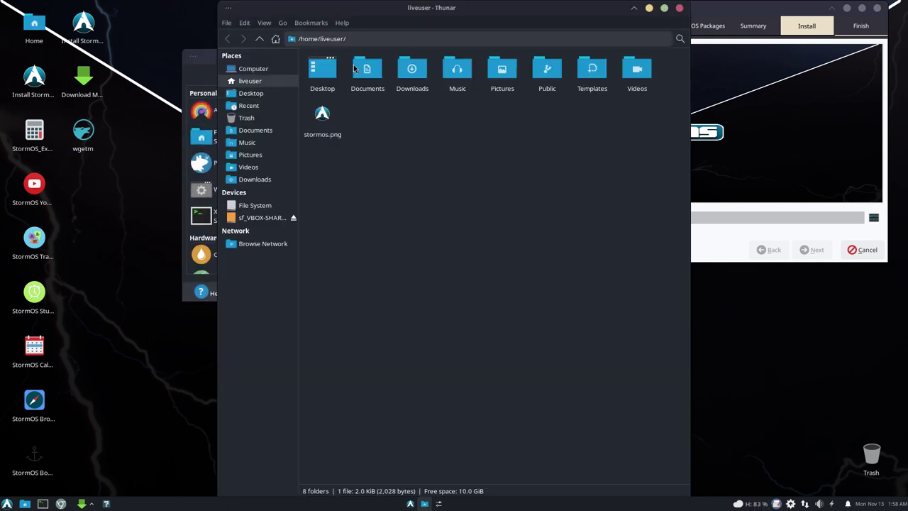
pyautogui.moveTo(463, 4); pyautogui.dragTo(615, 342)
pyautogui.click(205, 110)
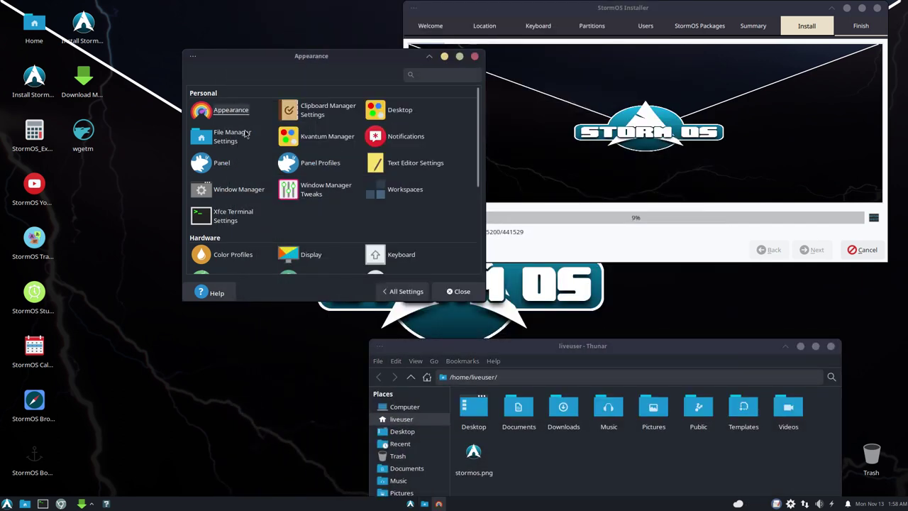
pyautogui.moveTo(326, 59); pyautogui.dragTo(164, 51)
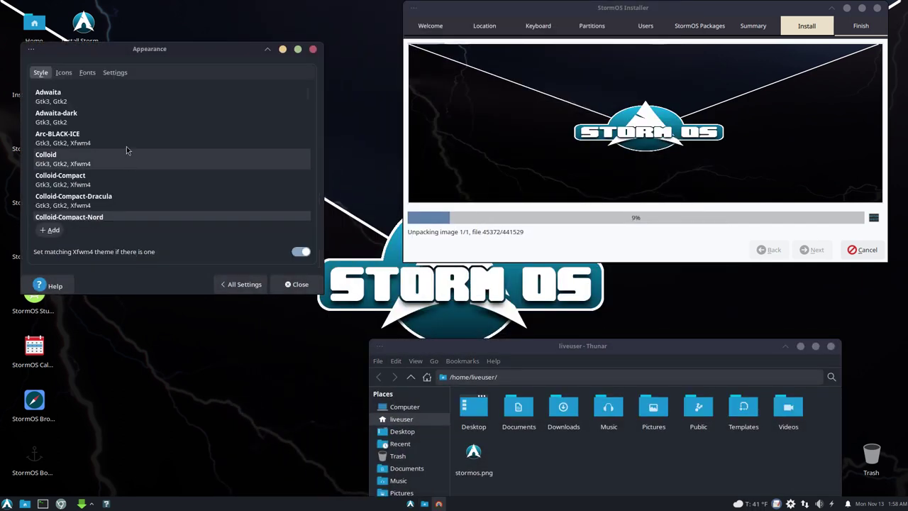
# Step: Preview the elementary, Breeze, Surfn Arc and Surfn Arch Blue icon themes
pyautogui.click(63, 73)
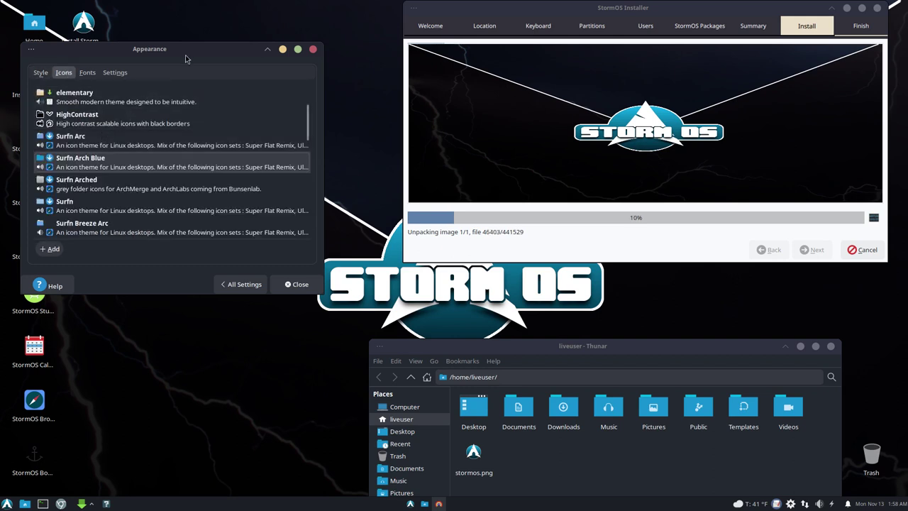
pyautogui.moveTo(186, 55); pyautogui.dragTo(230, 66)
pyautogui.click(142, 114)
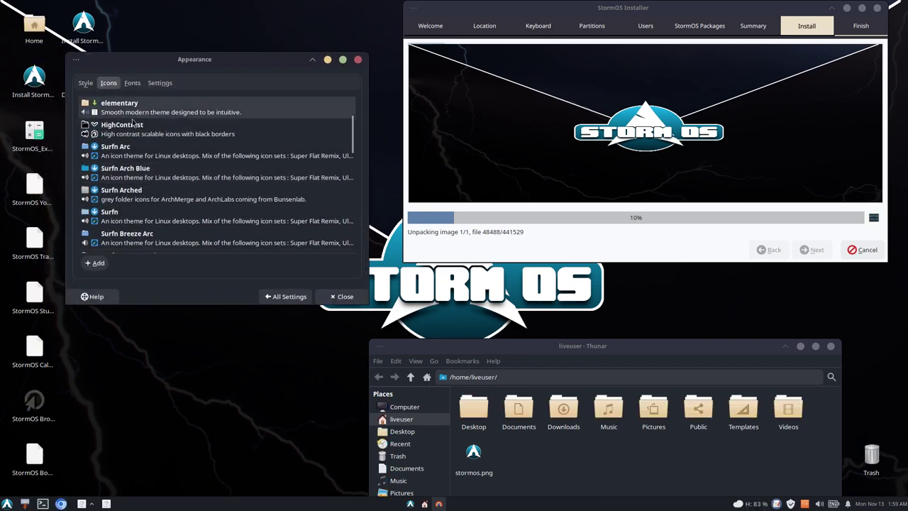
pyautogui.scroll(2, 330, 167)
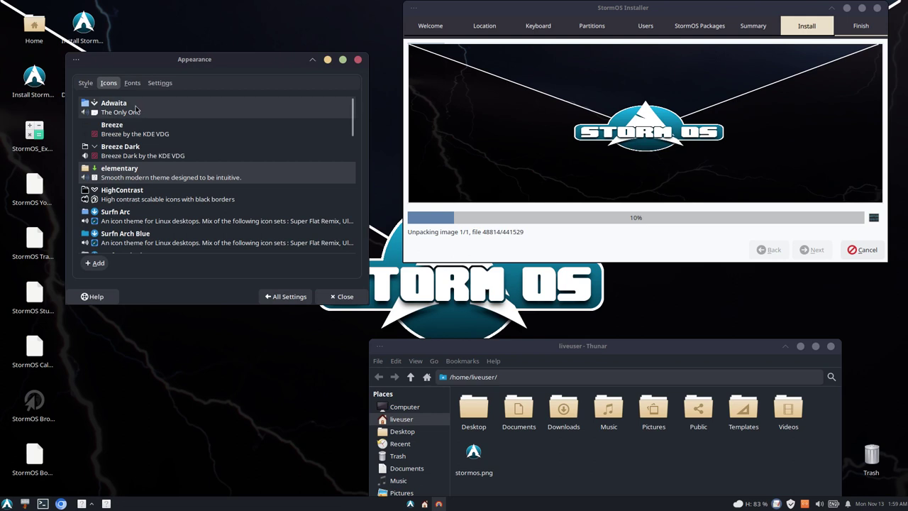
pyautogui.click(133, 129)
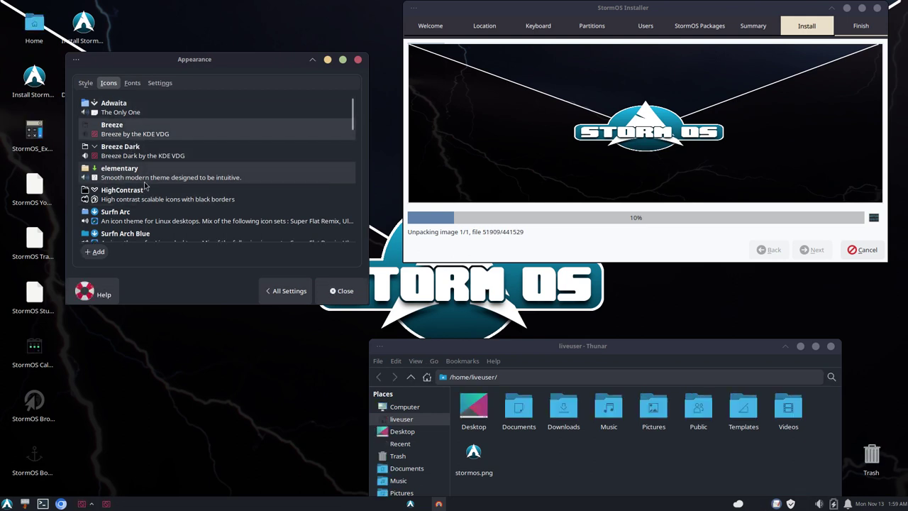
pyautogui.click(149, 174)
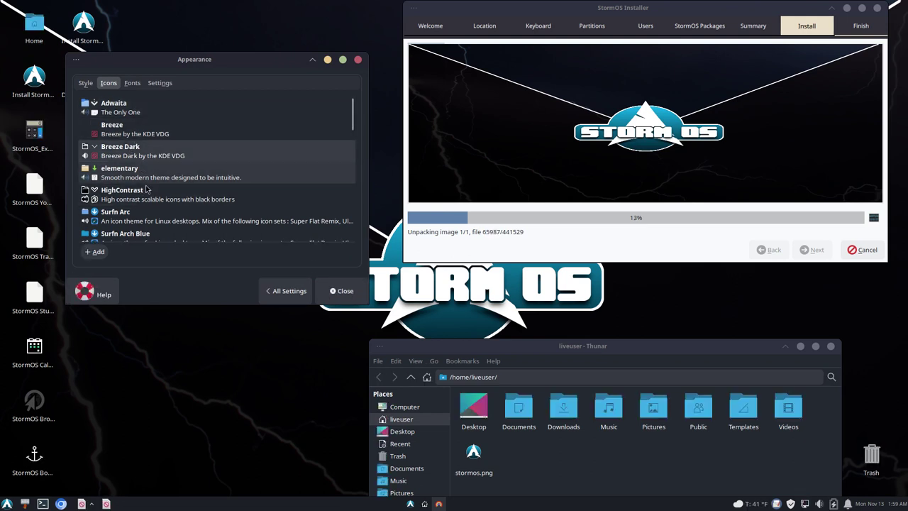
pyautogui.click(135, 220)
pyautogui.click(137, 235)
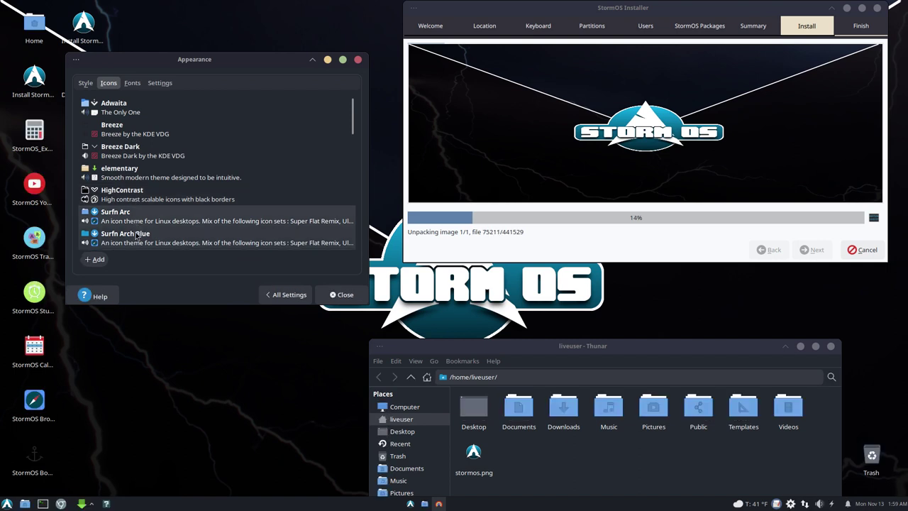
# Step: Try the Surfn Arched, Surfn, Surfn Breeze Arc and Surfn Qogir icon themes, ending on Surfn Tela
pyautogui.scroll(-4, 177, 238)
pyautogui.click(142, 170)
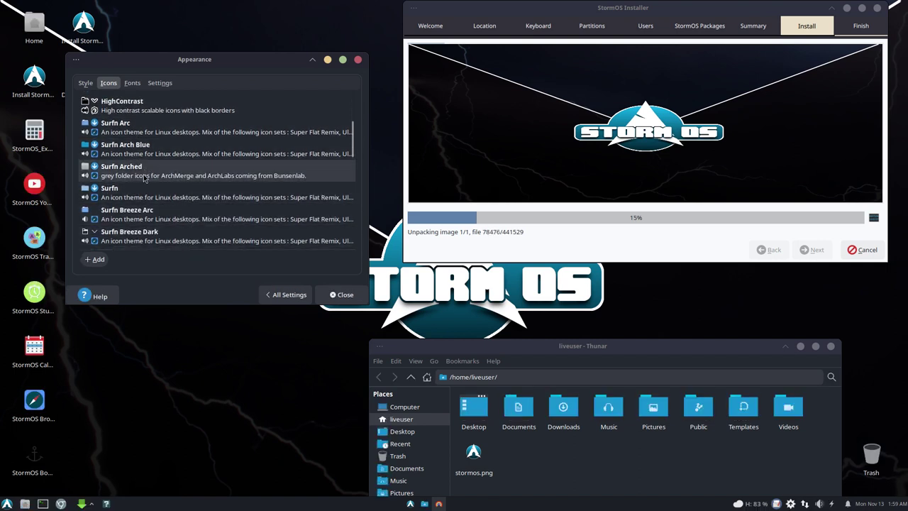
pyautogui.click(142, 192)
pyautogui.click(144, 220)
pyautogui.scroll(-2, 144, 224)
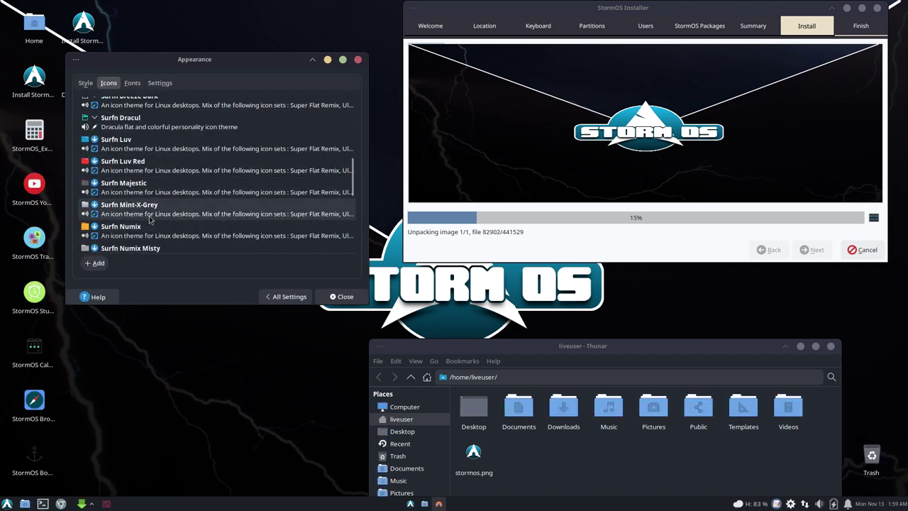
pyautogui.click(142, 202)
pyautogui.scroll(-1, 135, 171)
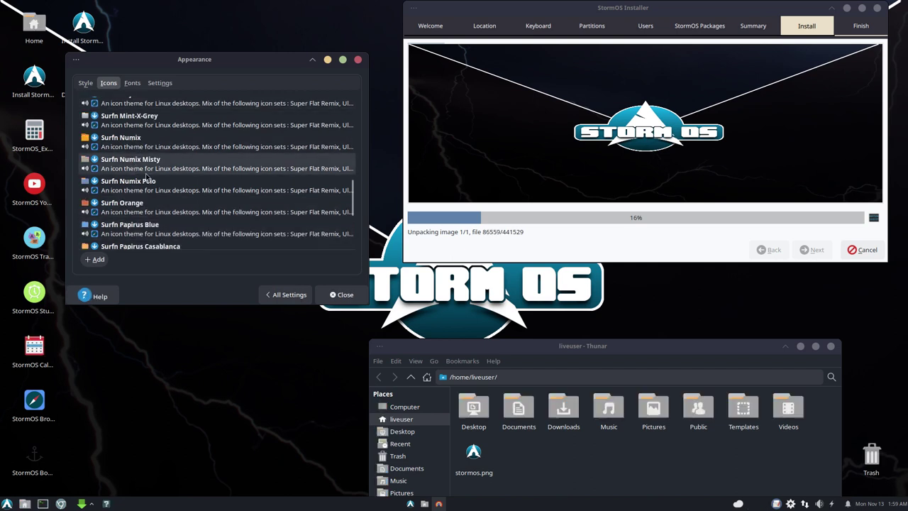
pyautogui.scroll(-5, 149, 188)
pyautogui.click(148, 185)
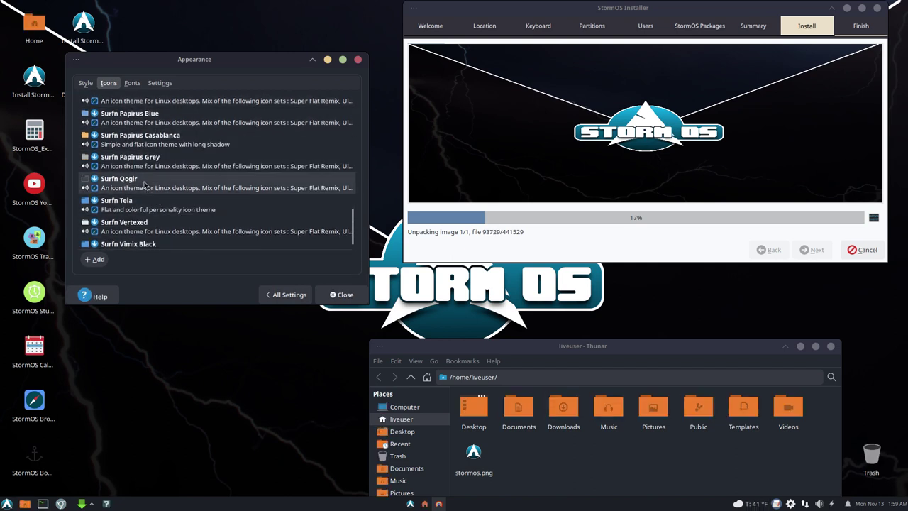
pyautogui.scroll(-1, 148, 206)
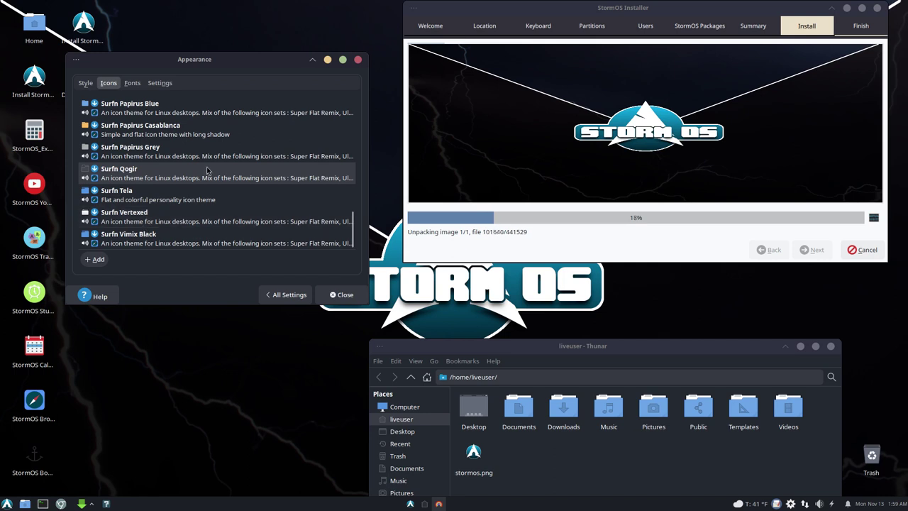
pyautogui.click(139, 195)
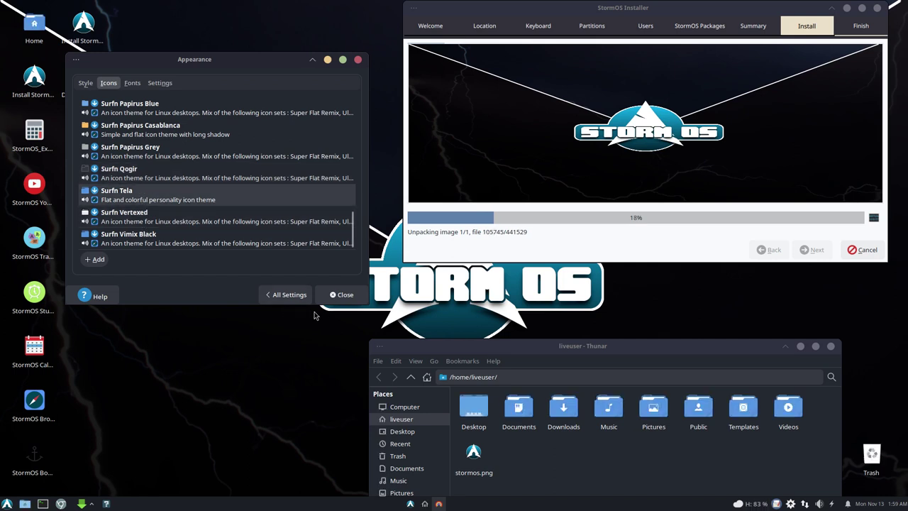
# Step: Try the Adwaita-dark, Arc-BLACK-ICE, Colloid-Compact variants and Colloid-Dark style themes
pyautogui.click(85, 83)
pyautogui.click(110, 126)
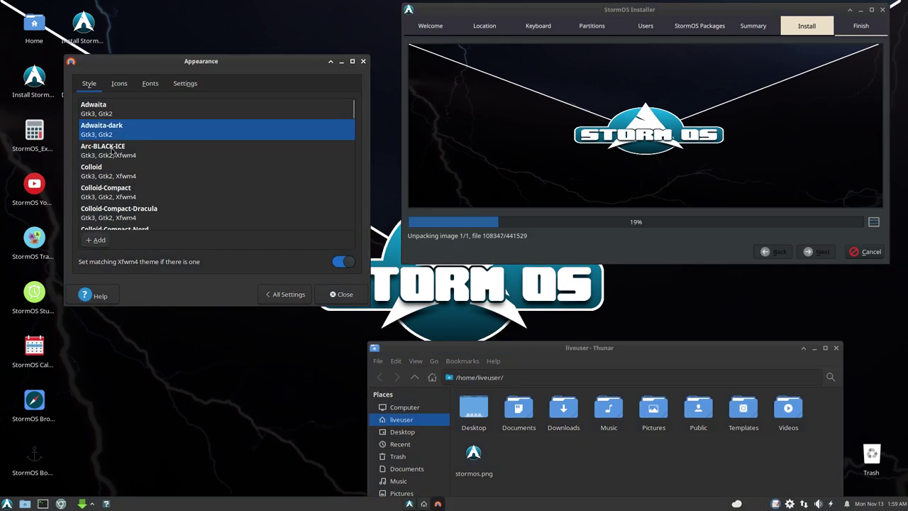
pyautogui.click(113, 151)
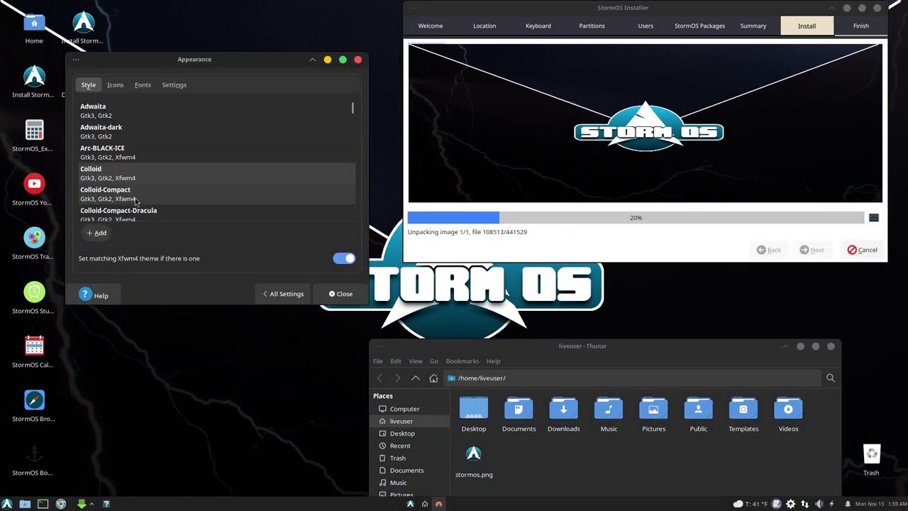
pyautogui.click(136, 199)
pyautogui.click(127, 214)
pyautogui.scroll(-2, 135, 213)
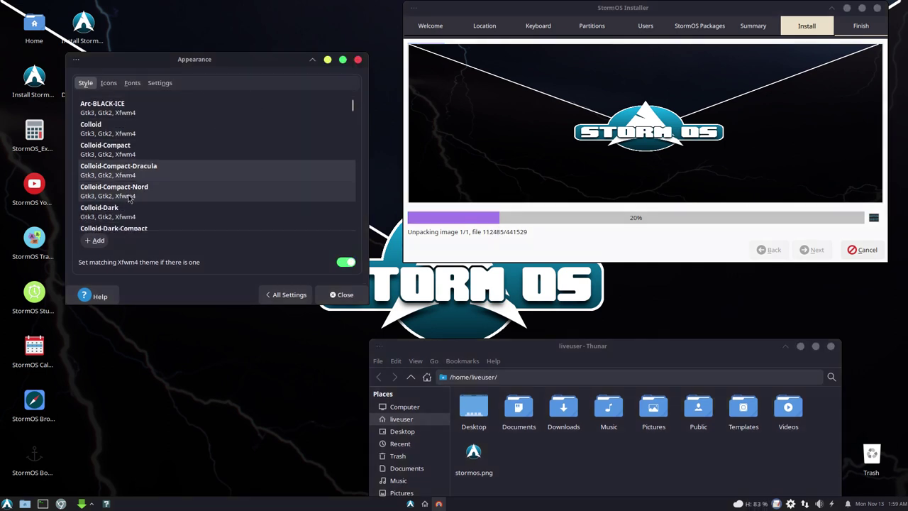
pyautogui.click(129, 196)
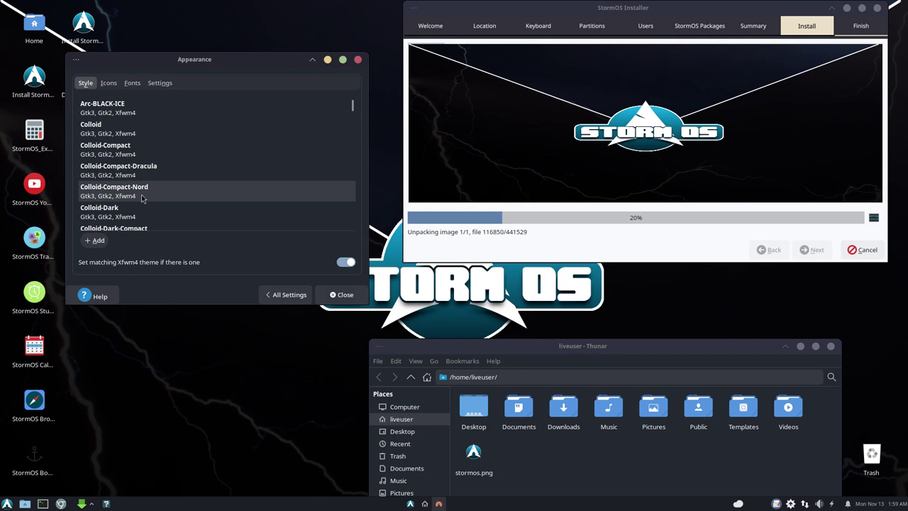
pyautogui.click(151, 212)
# Step: Try the Colloid-Dark-Compact variants, Colloid-Green and Colloid-Green-Dark style themes
pyautogui.scroll(-2, 151, 214)
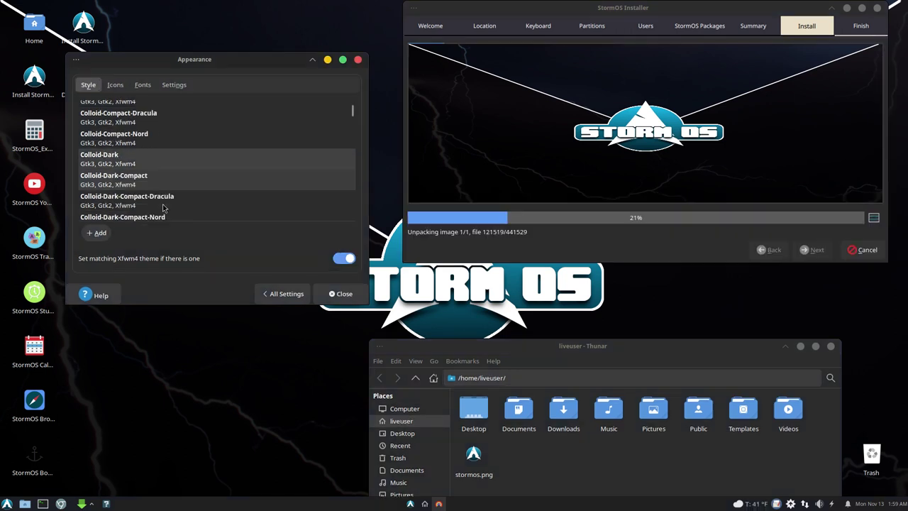
pyautogui.click(126, 180)
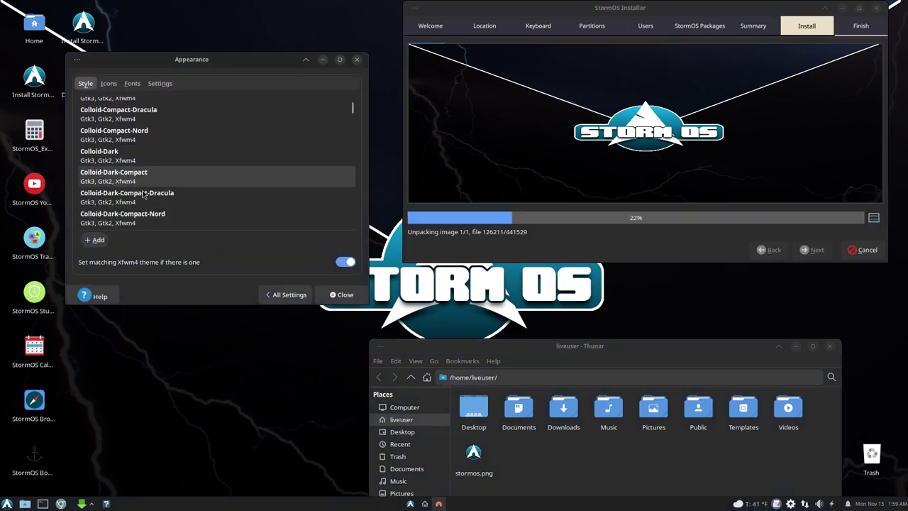
pyautogui.click(135, 194)
pyautogui.click(146, 220)
pyautogui.scroll(-5, 149, 206)
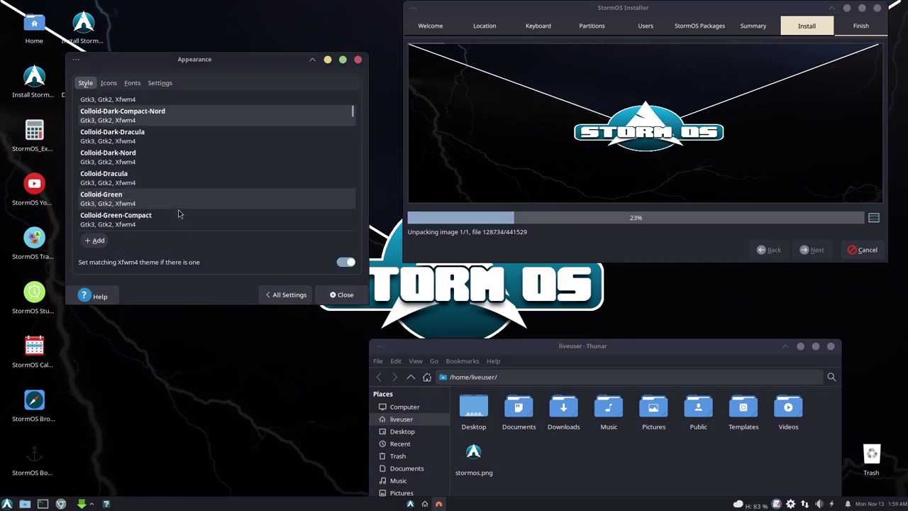
pyautogui.click(108, 133)
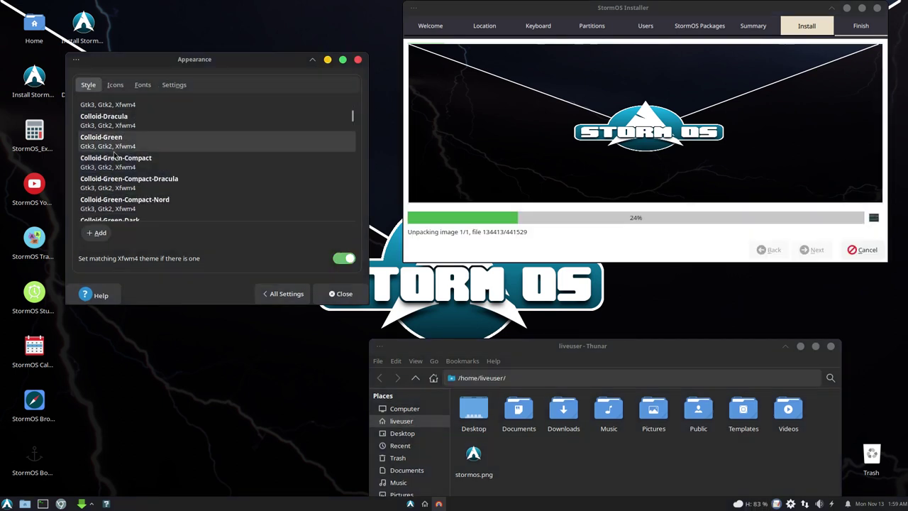
pyautogui.click(113, 217)
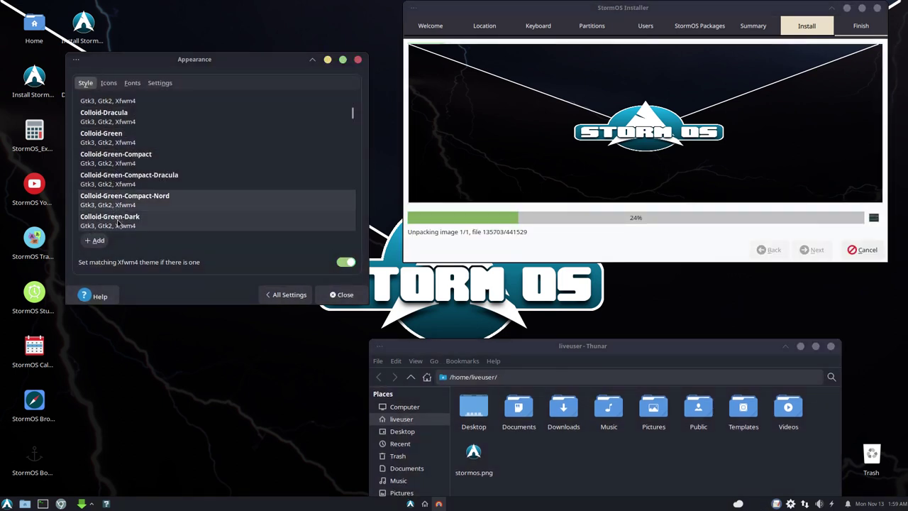
pyautogui.scroll(-5, 141, 184)
# Step: After a light green and a dark Colloid style, return to Colloid-Grey-Light and browse the remaining themes
pyautogui.click(177, 167)
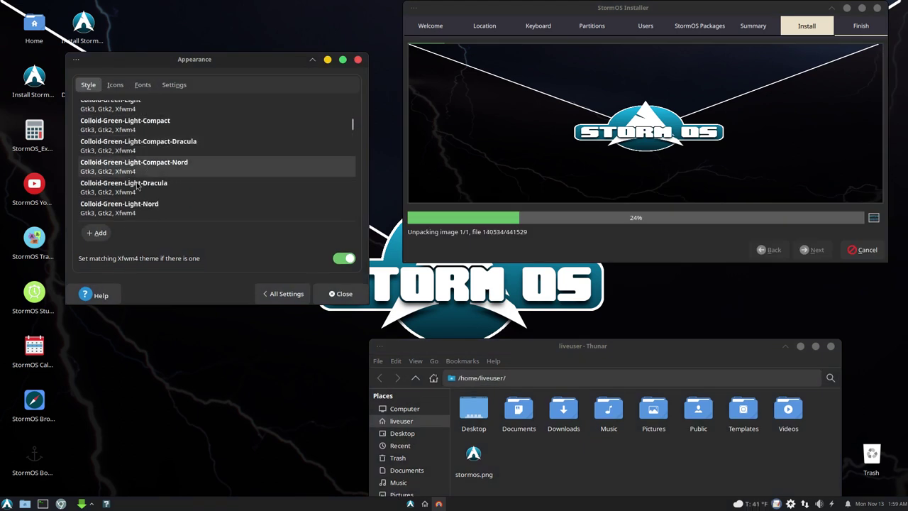
pyautogui.scroll(-7, 152, 181)
pyautogui.click(151, 177)
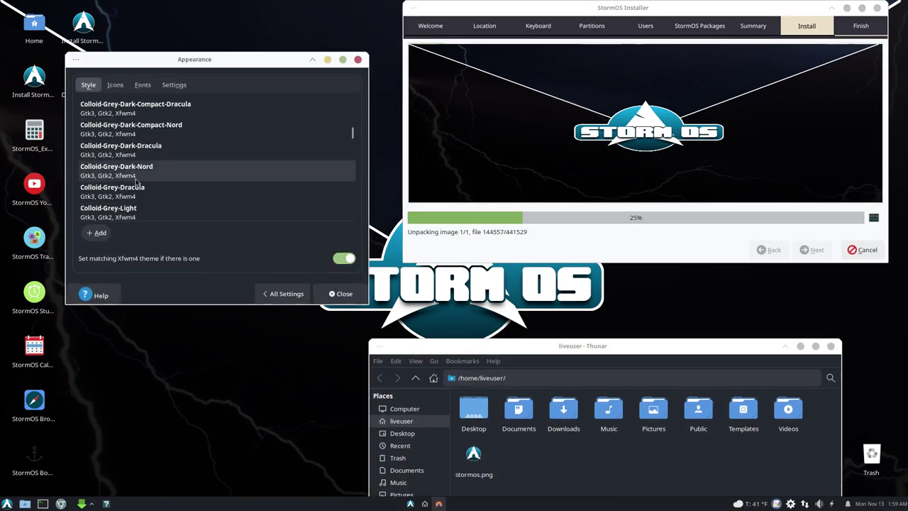
pyautogui.click(136, 208)
pyautogui.scroll(-3, 121, 192)
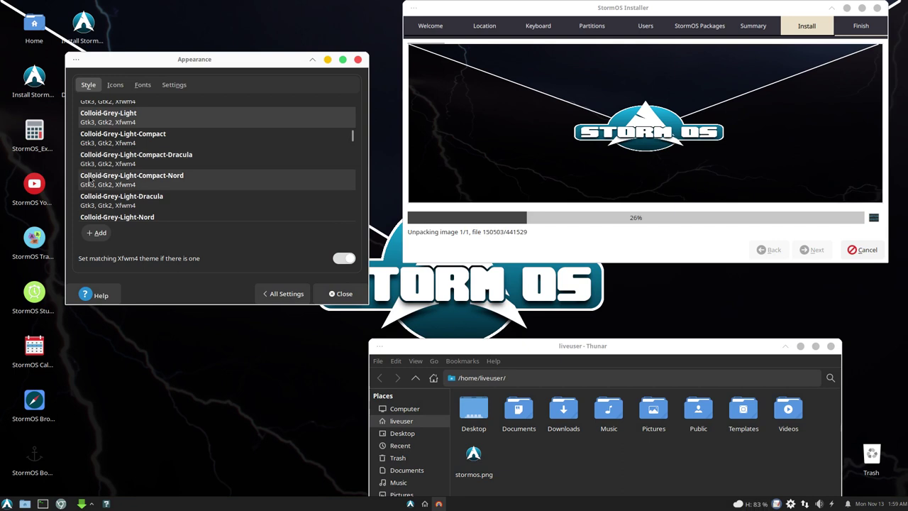
pyautogui.scroll(-4, 120, 182)
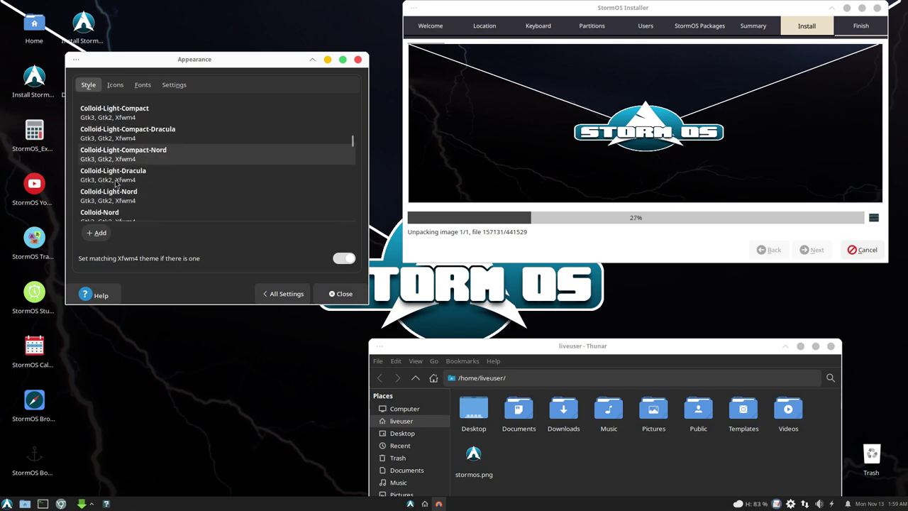
pyautogui.scroll(-15, 116, 183)
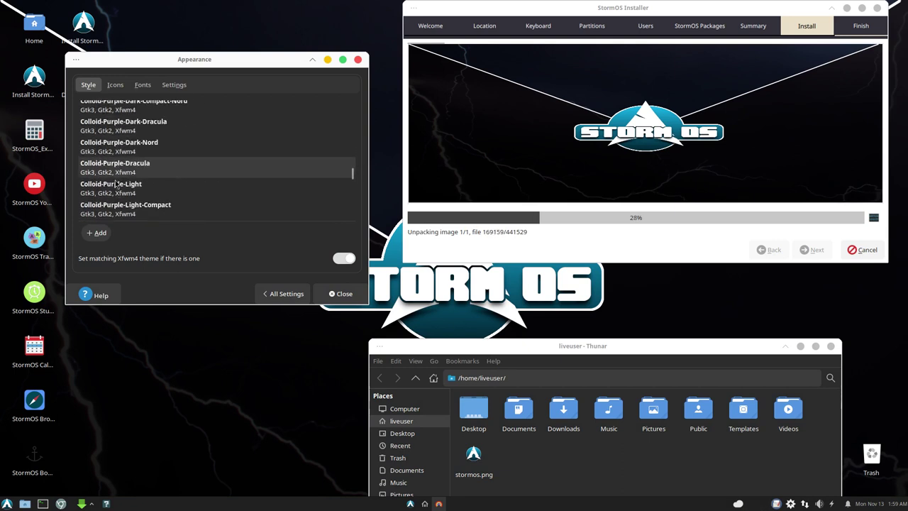
pyautogui.scroll(-10, 116, 183)
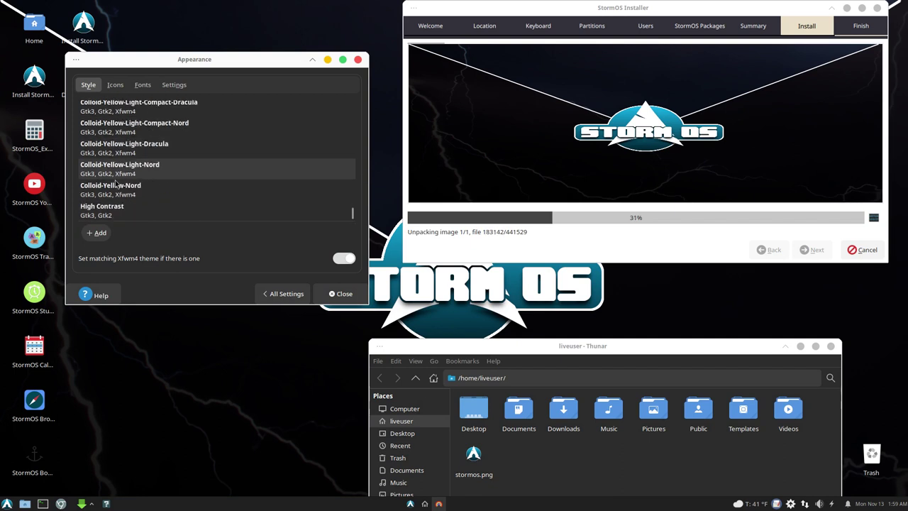
pyautogui.click(133, 378)
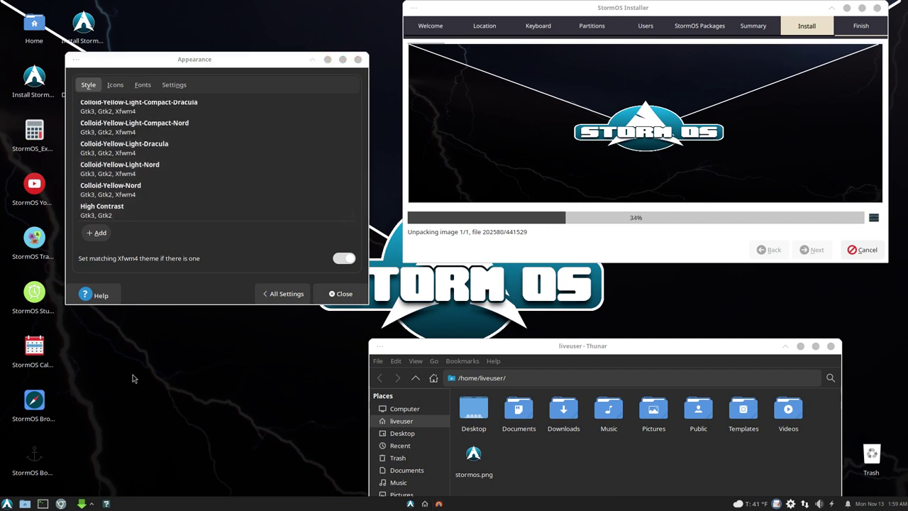
# Step: Search the AUR for Colloid packages with 'yay colloid' in a new terminal
pyautogui.hotkey('ctrl', 'alt', 't')
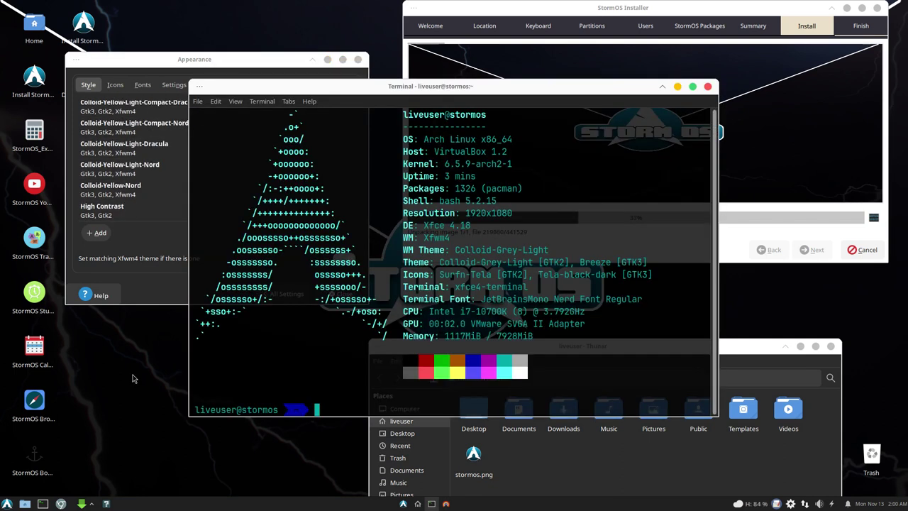
pyautogui.write('yay colloid')
pyautogui.press('Return')
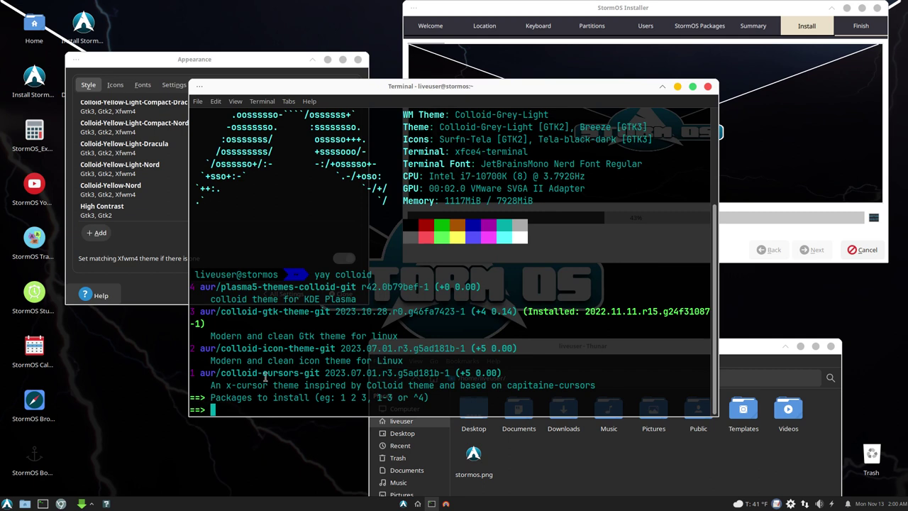
# Step: Highlight the colloid-cursors, icon-theme, gtk-theme and plasma5 package names, then close the terminal
pyautogui.moveTo(268, 373); pyautogui.dragTo(323, 374)
pyautogui.moveTo(258, 348); pyautogui.dragTo(315, 348)
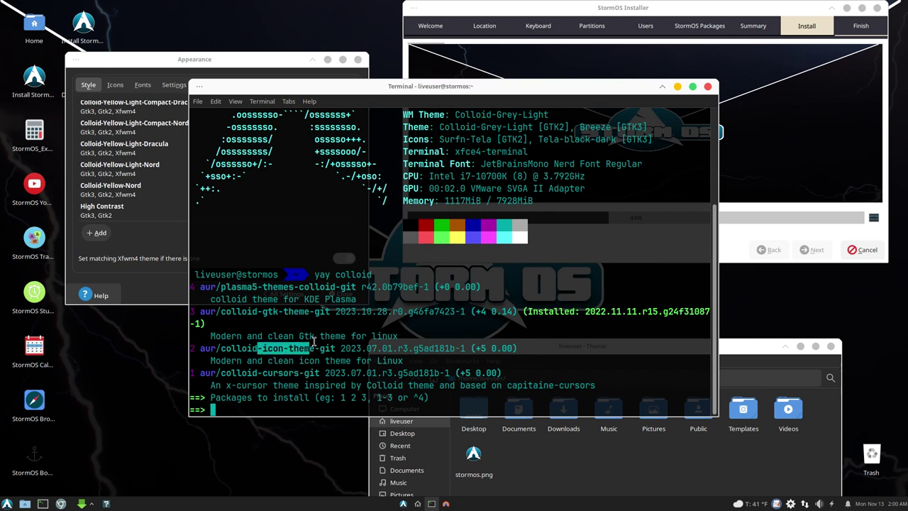
pyautogui.moveTo(262, 311); pyautogui.dragTo(335, 312)
pyautogui.moveTo(246, 287); pyautogui.dragTo(337, 287)
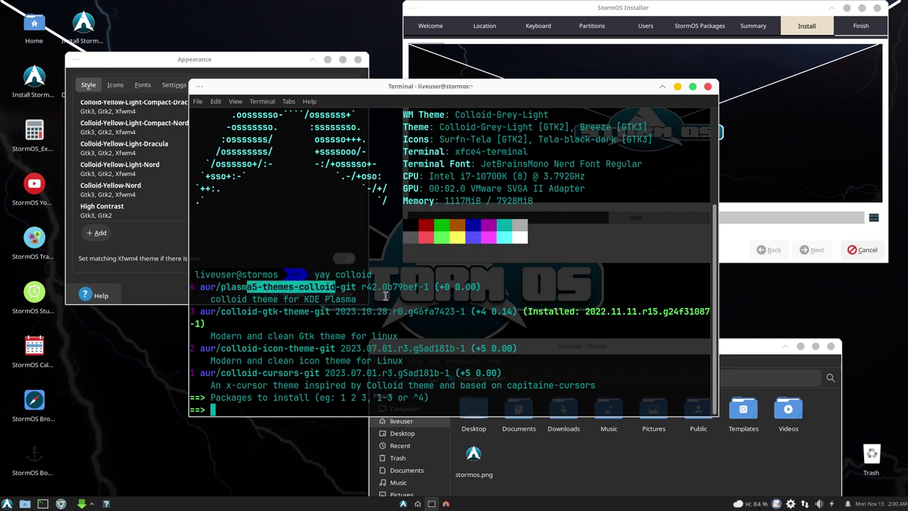
pyautogui.click(707, 87)
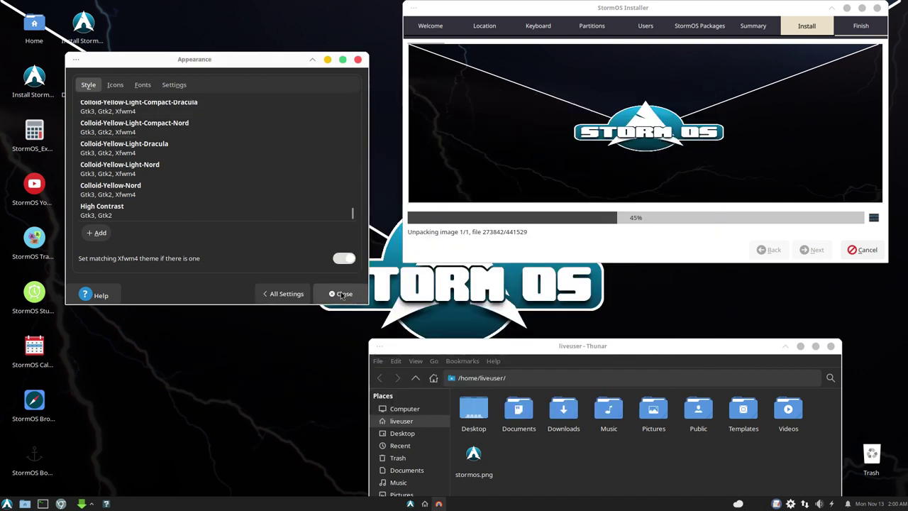
# Step: Open Desktop background settings, enlarge the dialog and send it to Workspace 2
pyautogui.click(299, 294)
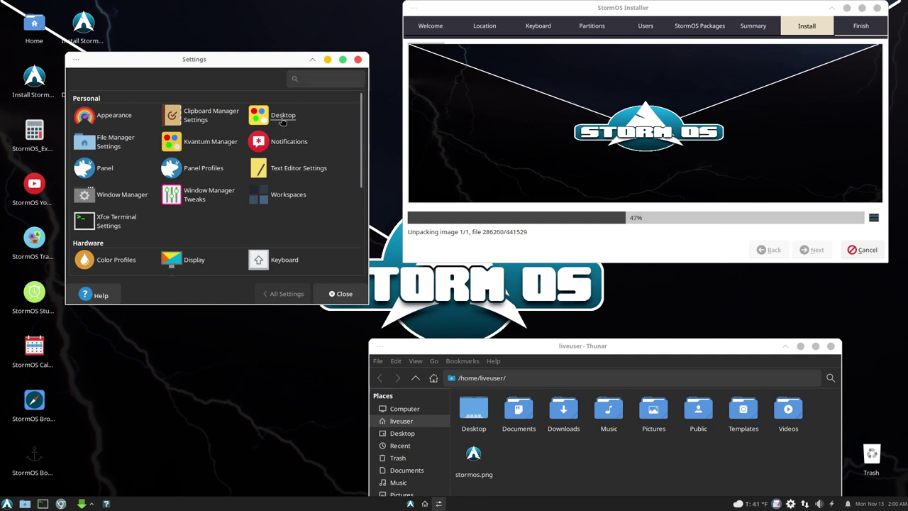
pyautogui.click(274, 117)
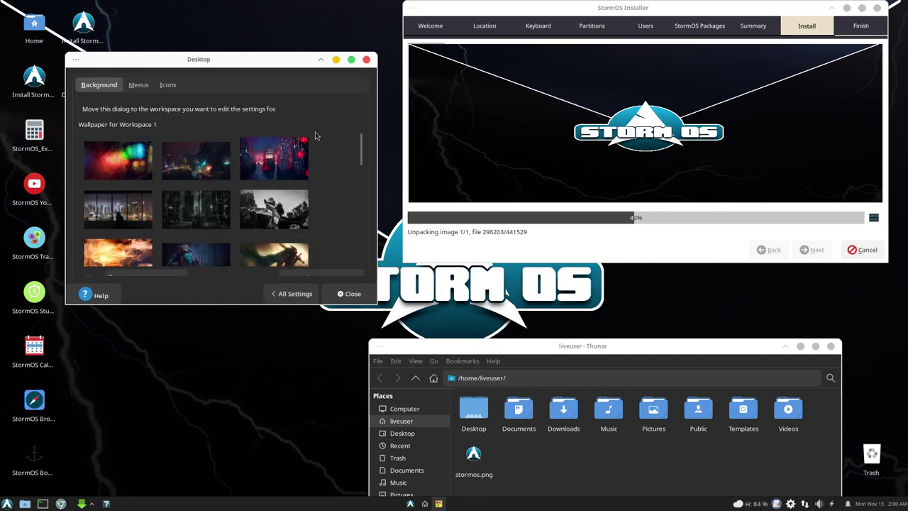
pyautogui.moveTo(275, 60); pyautogui.dragTo(305, 30)
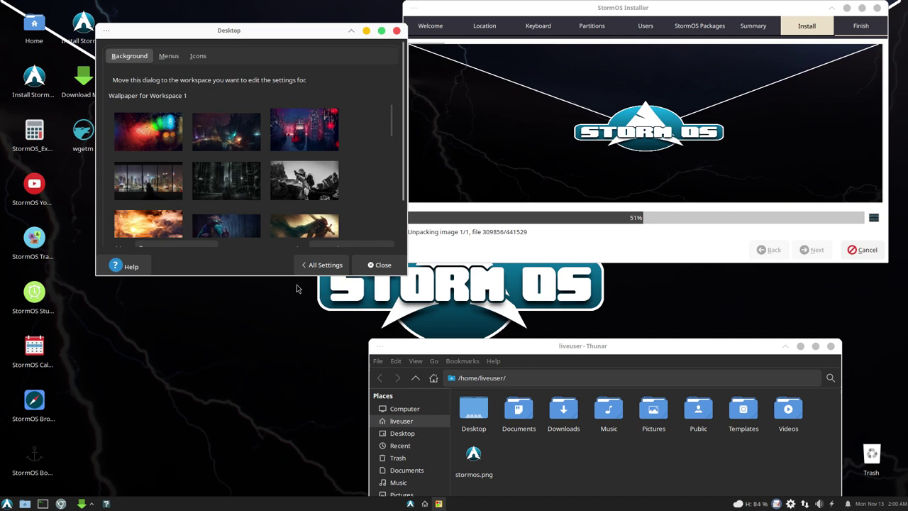
pyautogui.moveTo(301, 277); pyautogui.dragTo(301, 496)
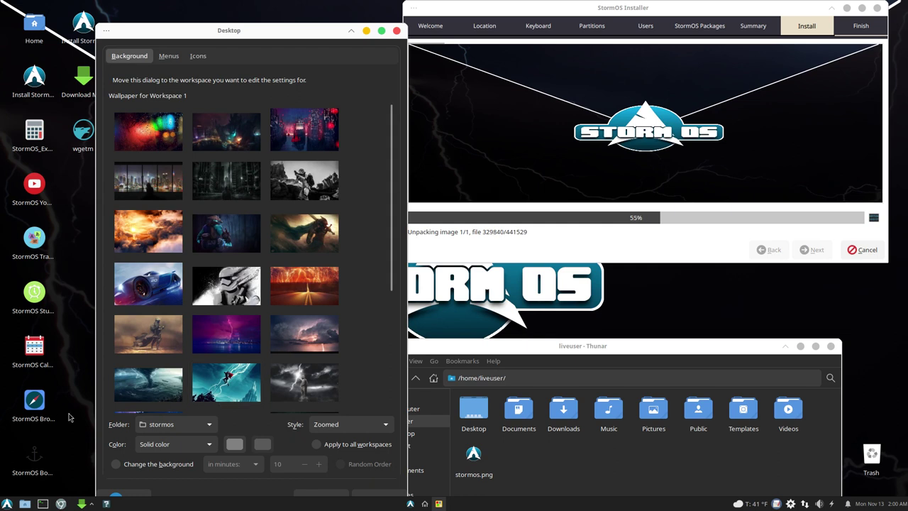
pyautogui.rightClick(288, 34)
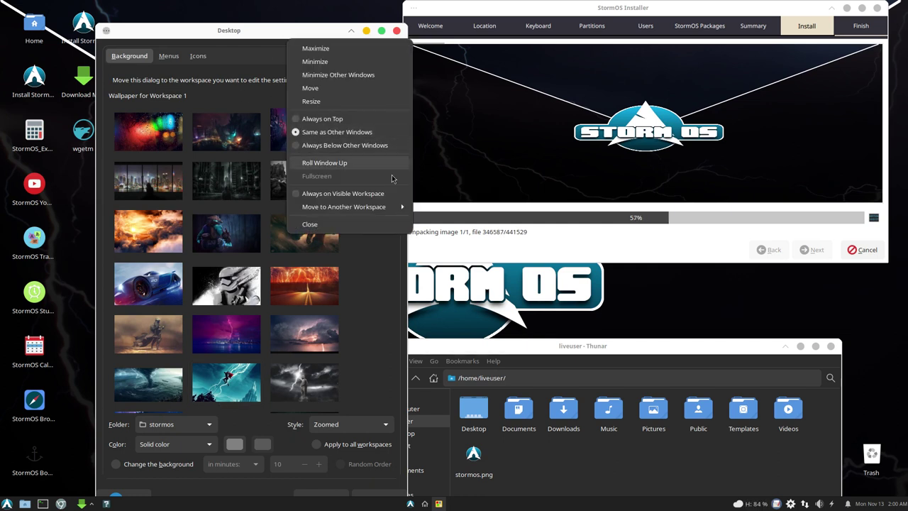
pyautogui.moveTo(381, 212)
pyautogui.click(456, 220)
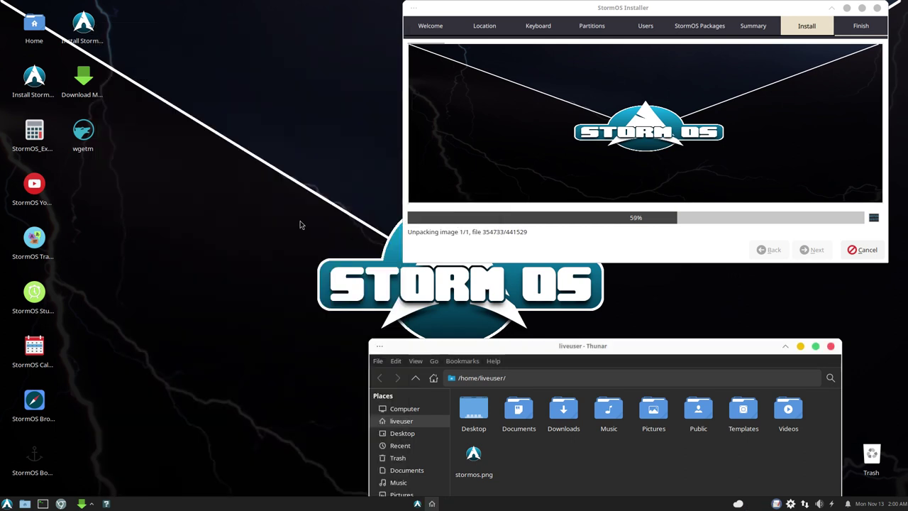
pyautogui.scroll(-3, 300, 221)
pyautogui.moveTo(284, 30); pyautogui.dragTo(690, 16)
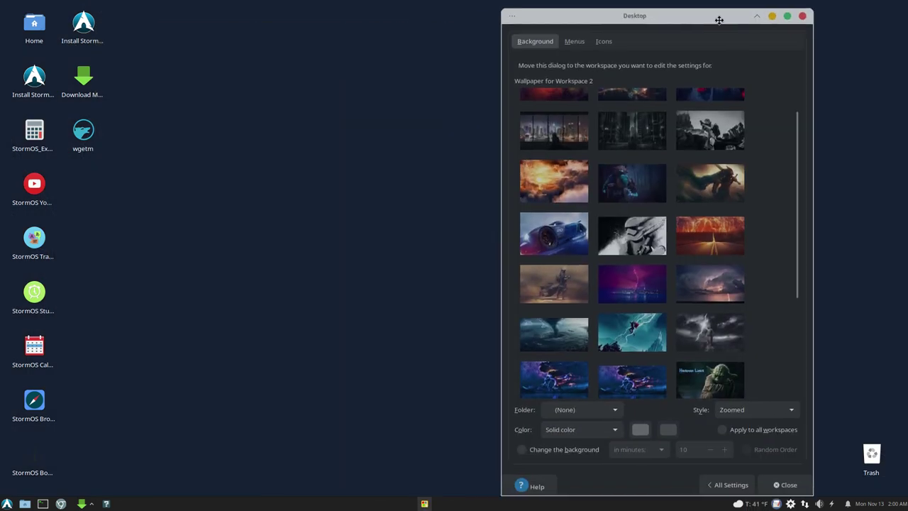
# Step: Try the orange clouds, red rainy city and dark harbour monster wallpapers
pyautogui.click(564, 170)
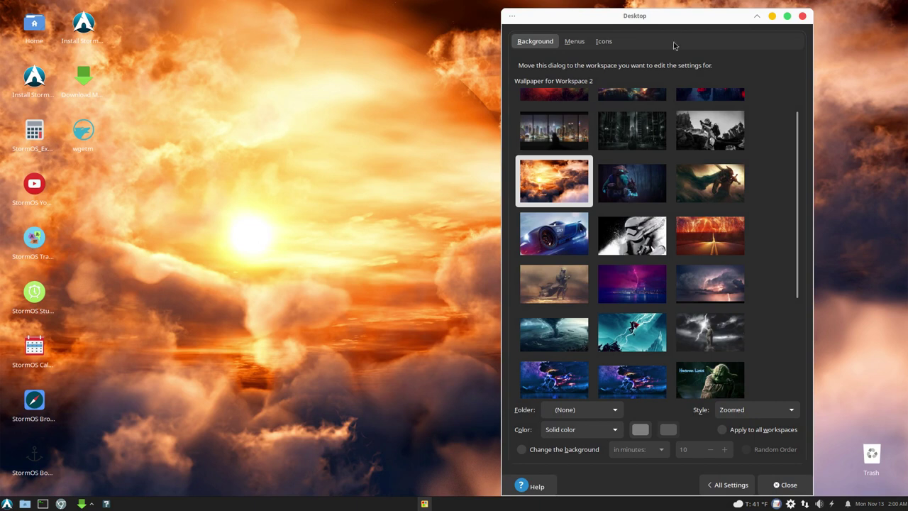
pyautogui.moveTo(692, 20); pyautogui.dragTo(778, 20)
pyautogui.press('Home')
pyautogui.press('Right')
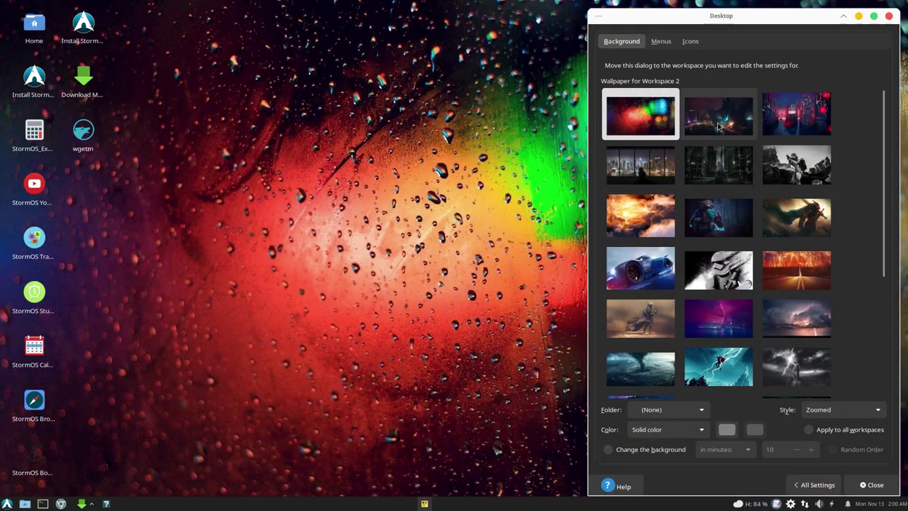
pyautogui.press('Right')
pyautogui.click(738, 129)
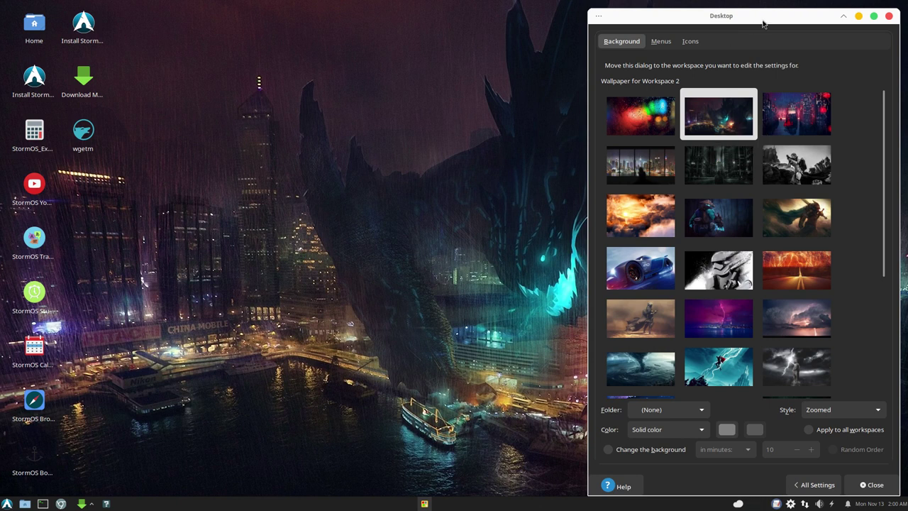
pyautogui.moveTo(762, 20)
pyautogui.mouseDown()
pyautogui.moveTo(689, 486)
pyautogui.moveTo(760, 83)
pyautogui.moveTo(752, 16)
pyautogui.mouseUp()
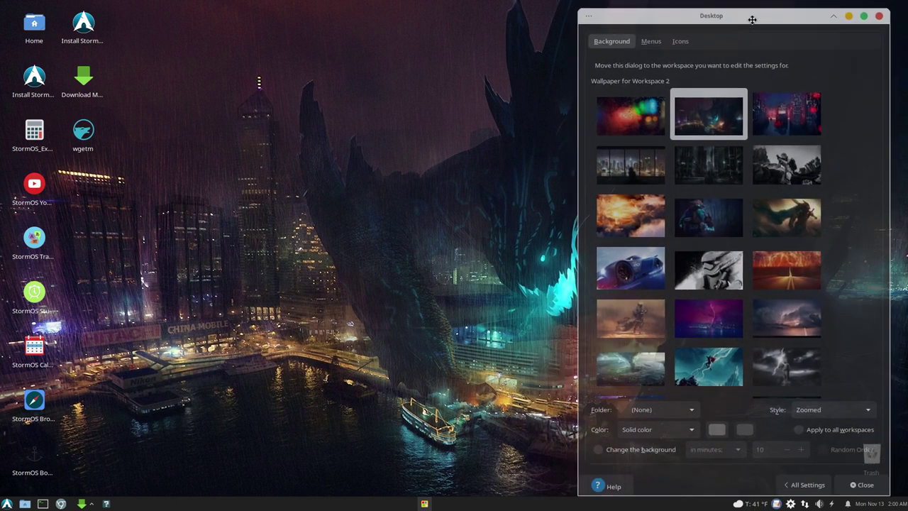
# Step: Preview wallpapers from sunset clouds and lightning road through stormtrooper and race car to Thor lightning
pyautogui.click(660, 236)
pyautogui.click(708, 216)
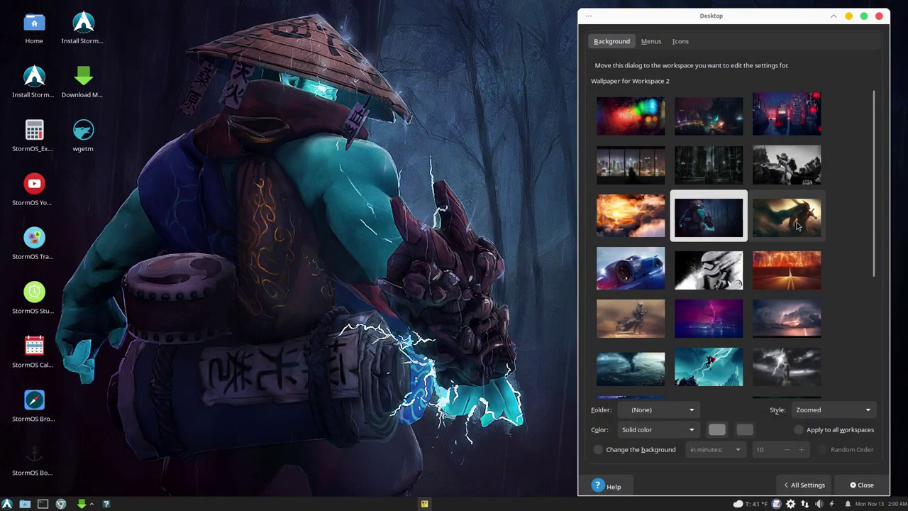
pyautogui.click(799, 225)
pyautogui.click(795, 254)
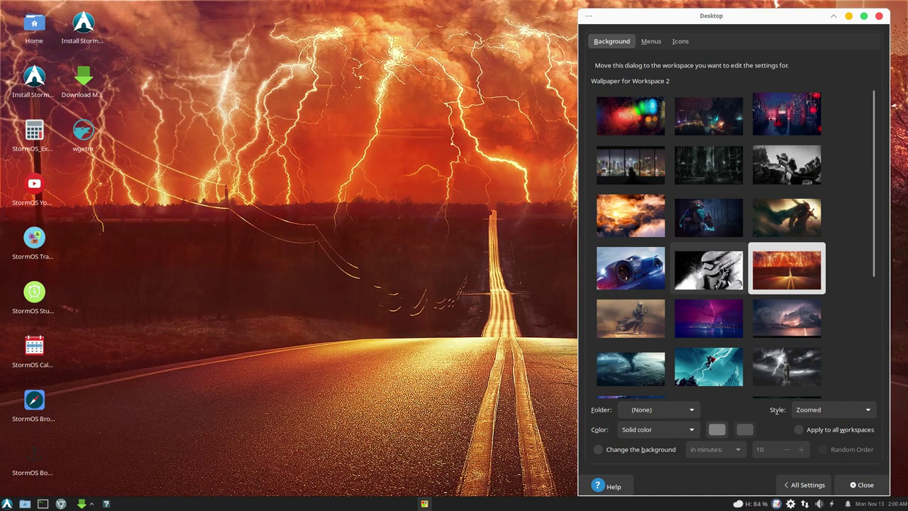
pyautogui.click(721, 273)
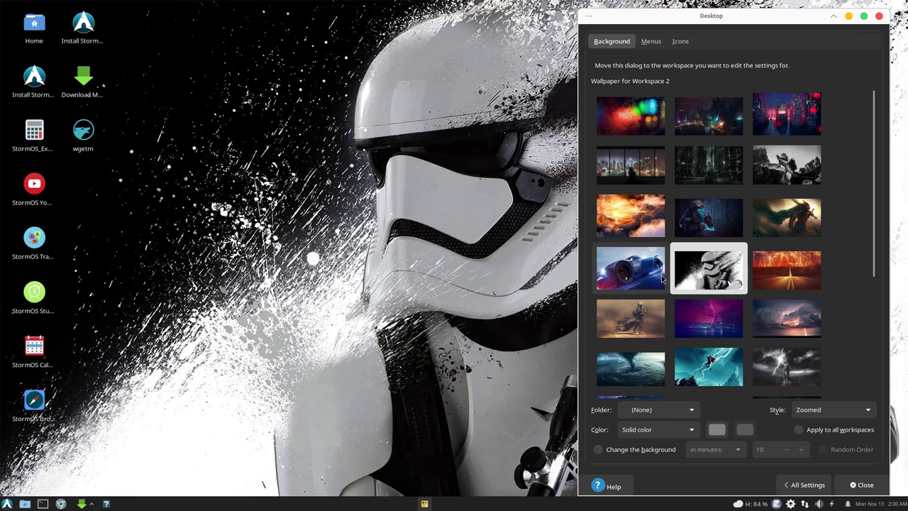
pyautogui.click(651, 278)
pyautogui.click(663, 330)
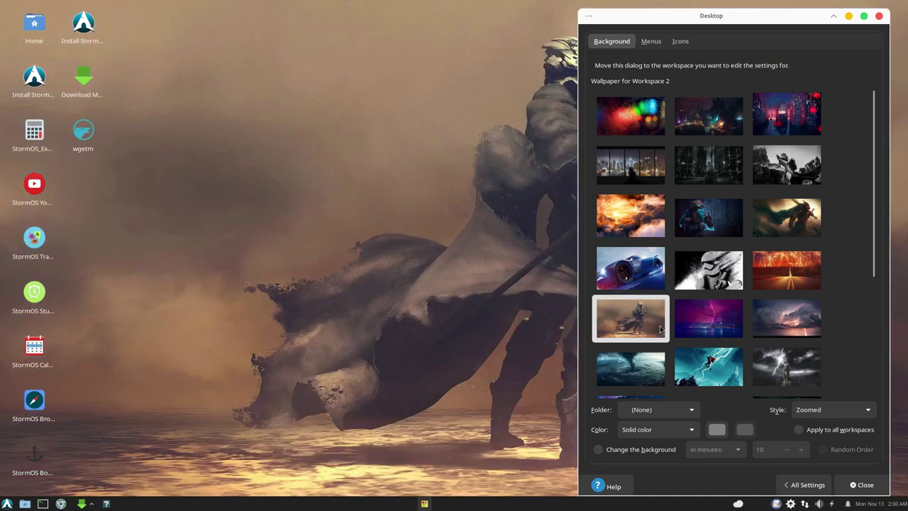
pyautogui.click(701, 336)
pyautogui.click(781, 364)
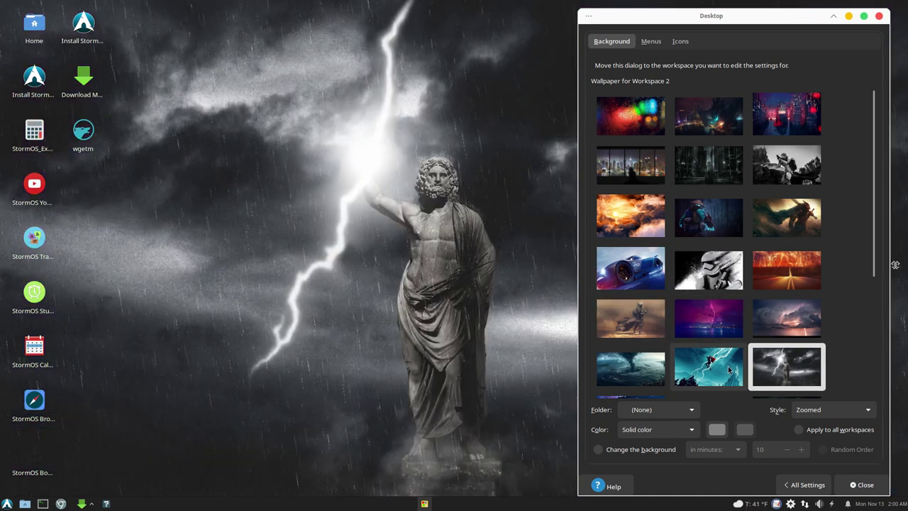
pyautogui.click(721, 369)
# Step: Try the purple volcano, sunset road, lone figure, StormOS logo and blue lightning mountain wallpapers
pyautogui.scroll(-5, 721, 365)
pyautogui.click(659, 257)
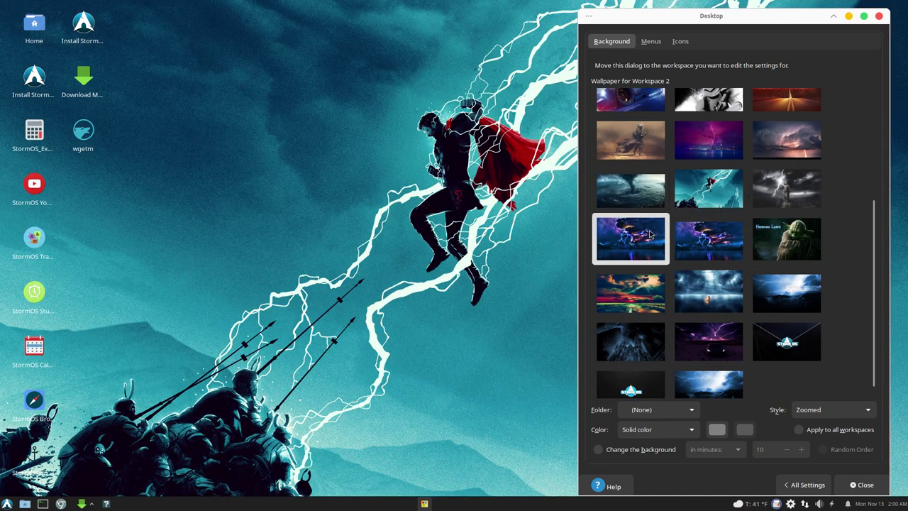
pyautogui.click(650, 282)
pyautogui.click(707, 291)
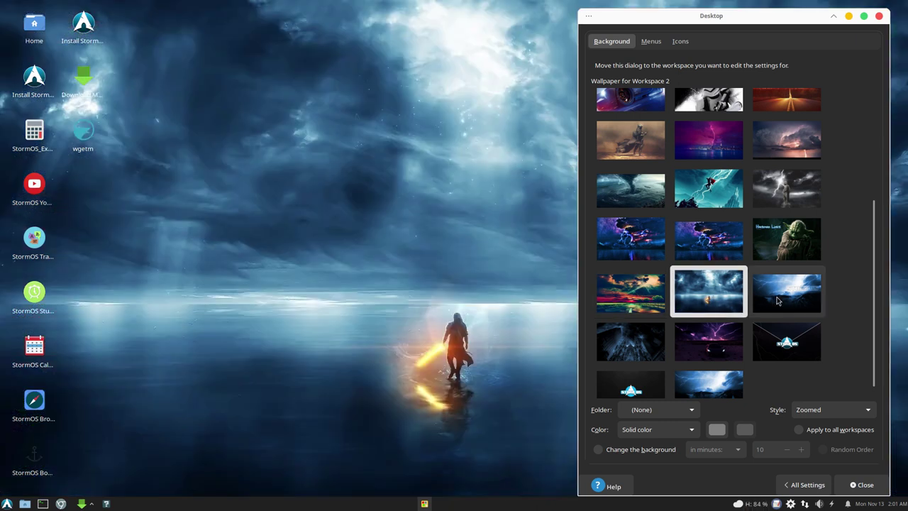
pyautogui.click(775, 311)
pyautogui.click(709, 291)
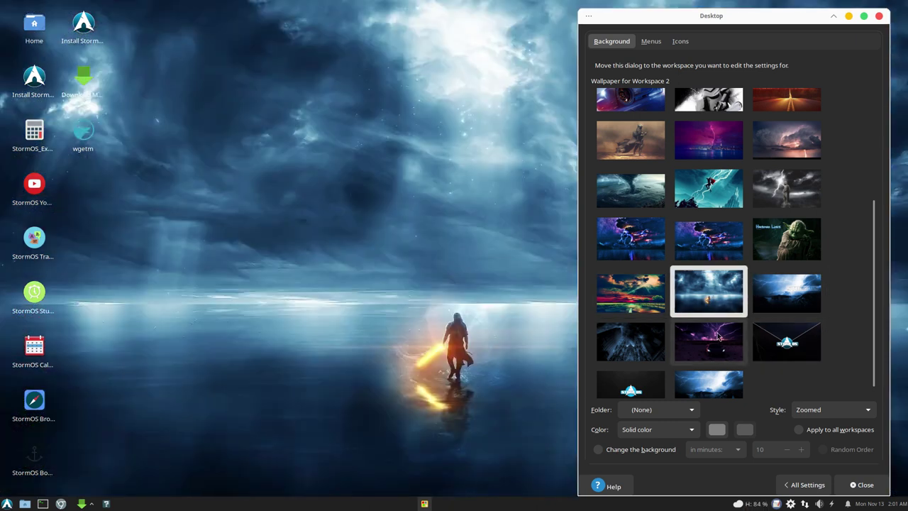
pyautogui.click(717, 343)
pyautogui.click(782, 345)
pyautogui.click(628, 347)
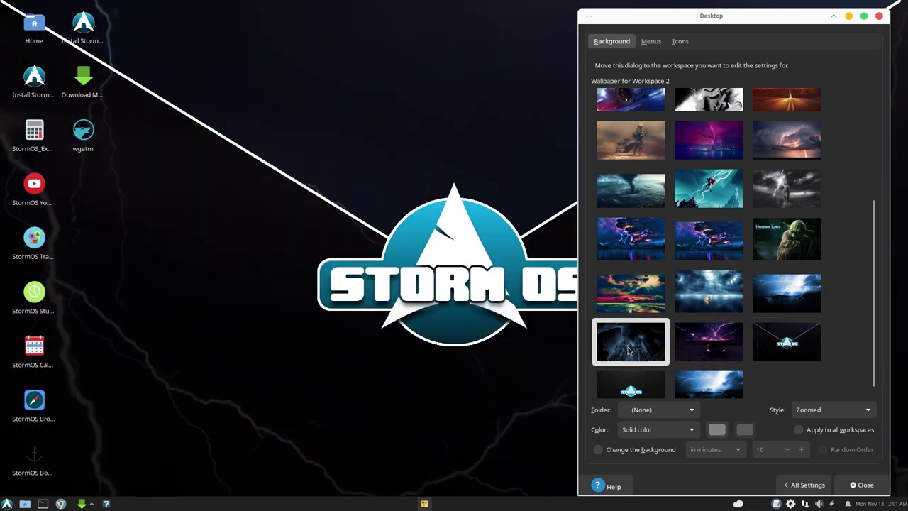
pyautogui.click(627, 387)
pyautogui.click(713, 363)
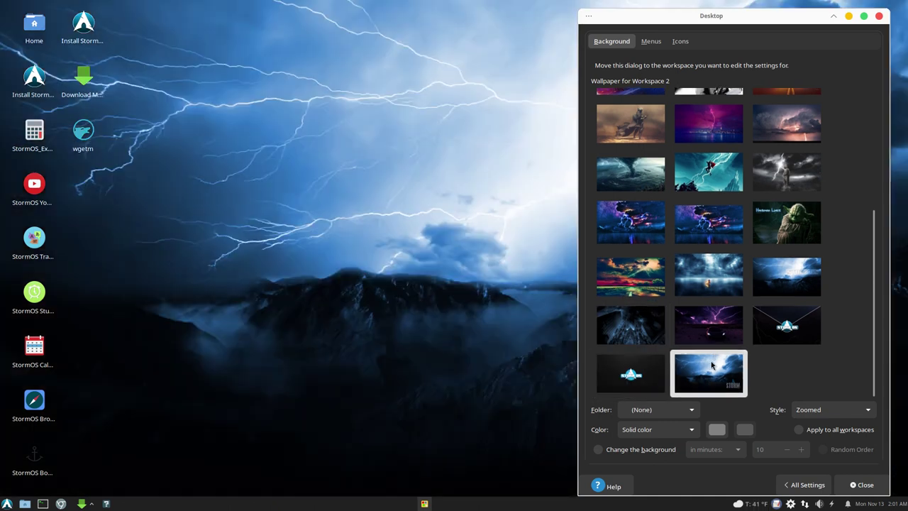
pyautogui.click(640, 327)
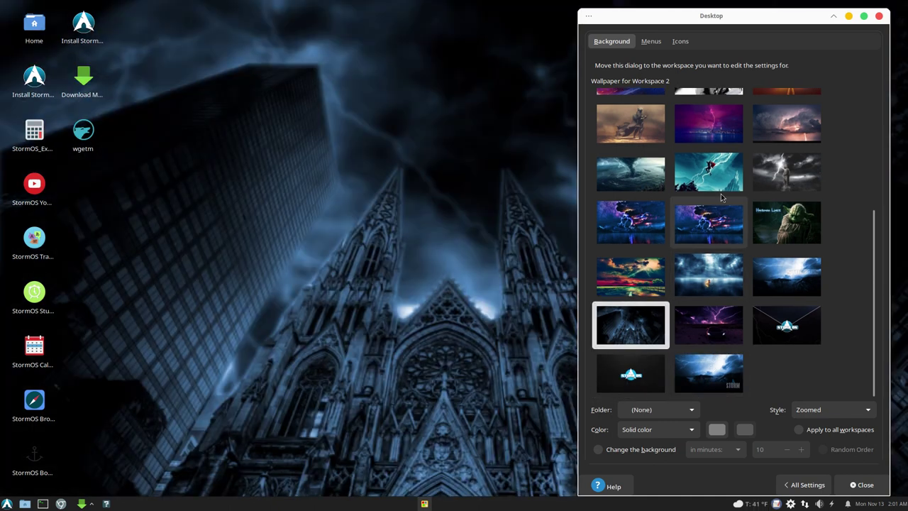
# Step: After Thor, Zeus and pink sky images, settle on the colourful sunset road and close the settings
pyautogui.click(719, 176)
pyautogui.click(656, 225)
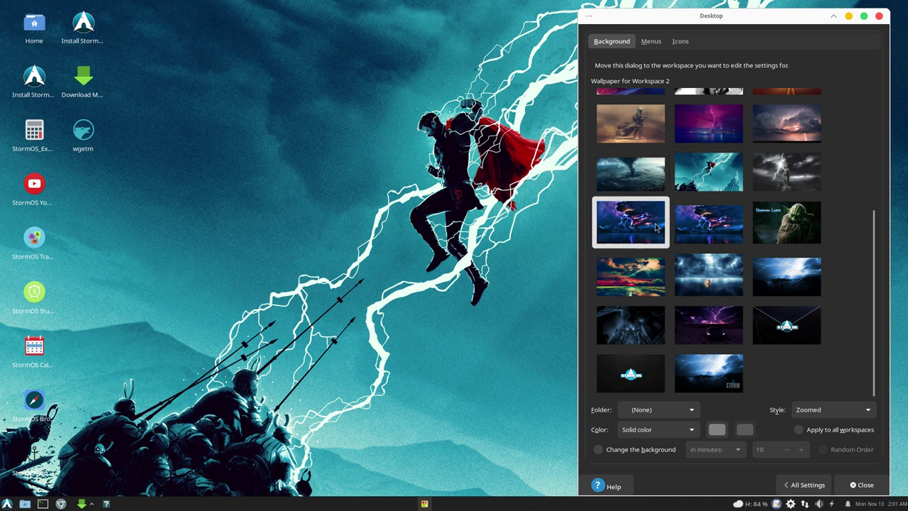
pyautogui.click(709, 222)
pyautogui.click(786, 184)
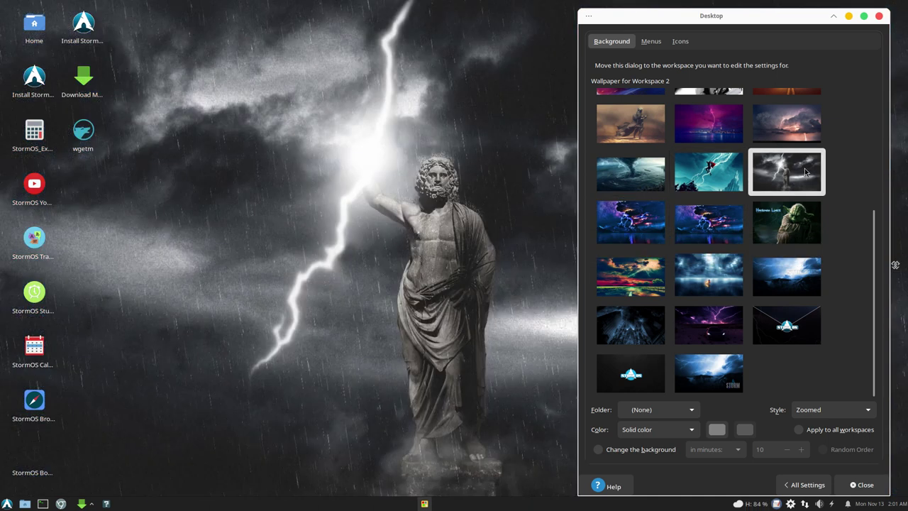
pyautogui.click(713, 169)
pyautogui.click(711, 126)
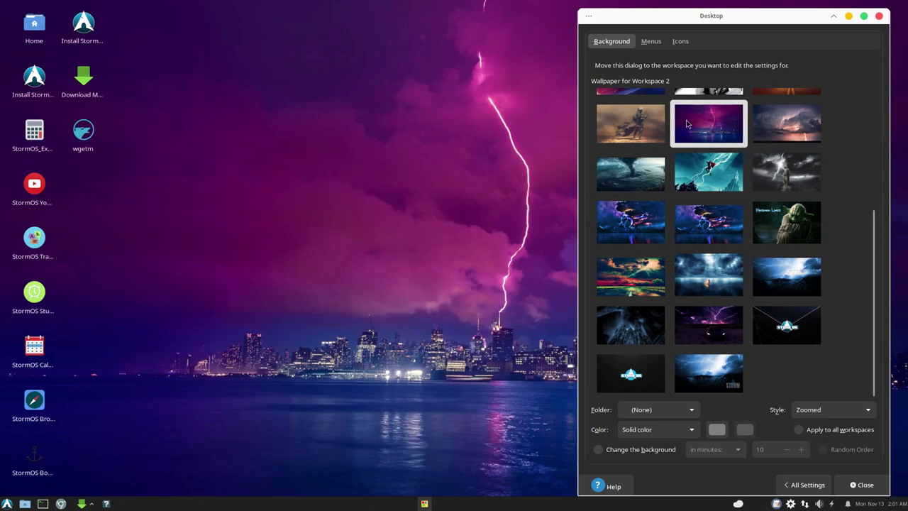
pyautogui.click(793, 122)
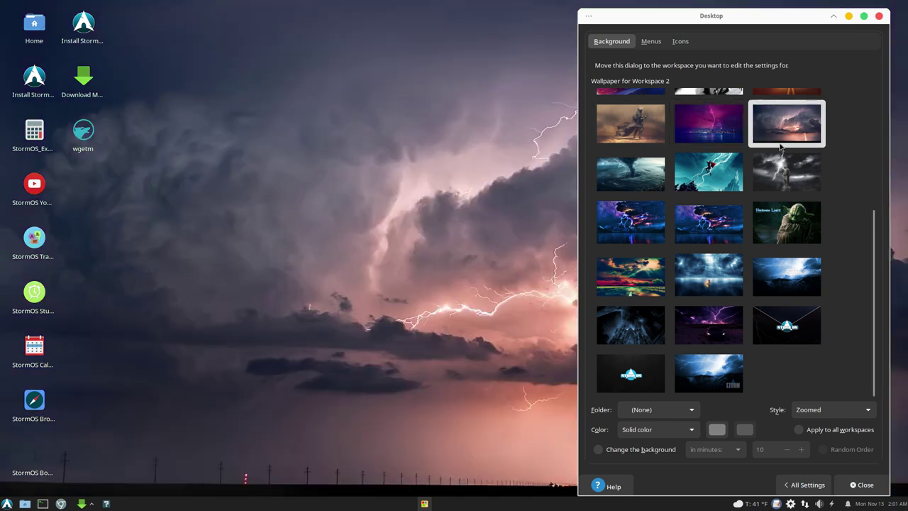
pyautogui.click(629, 278)
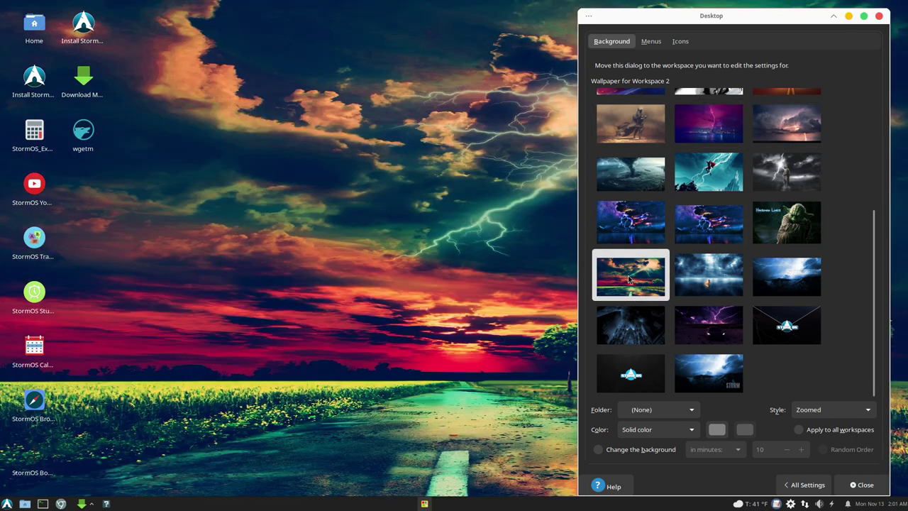
pyautogui.click(879, 15)
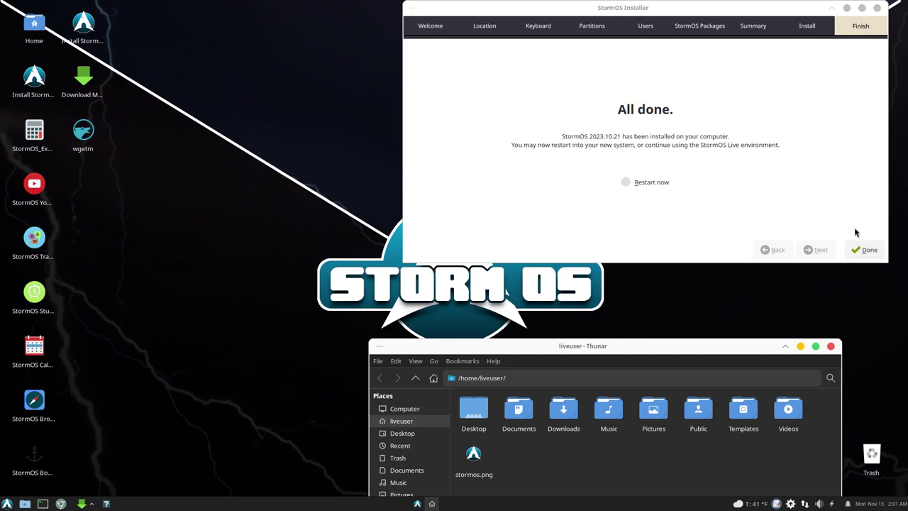
# Step: Enable Restart now on the All done page and finish the installer
pyautogui.click(660, 183)
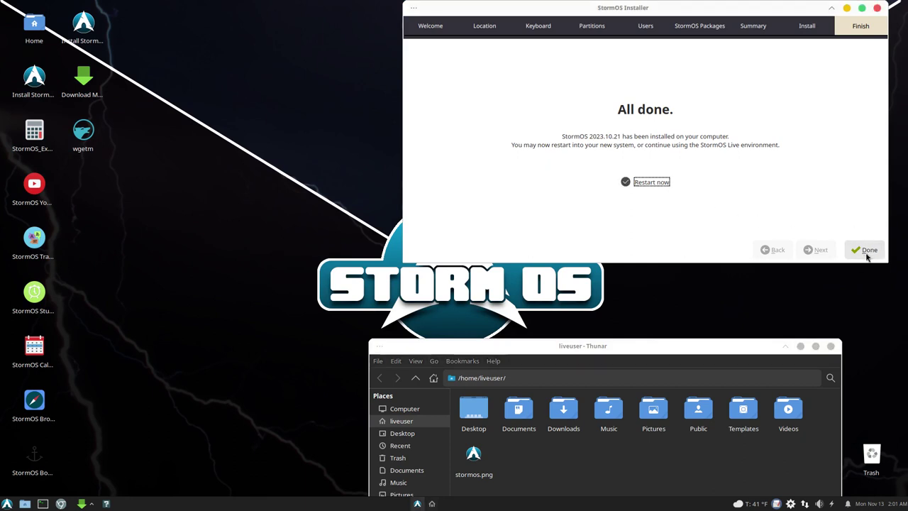
pyautogui.click(867, 254)
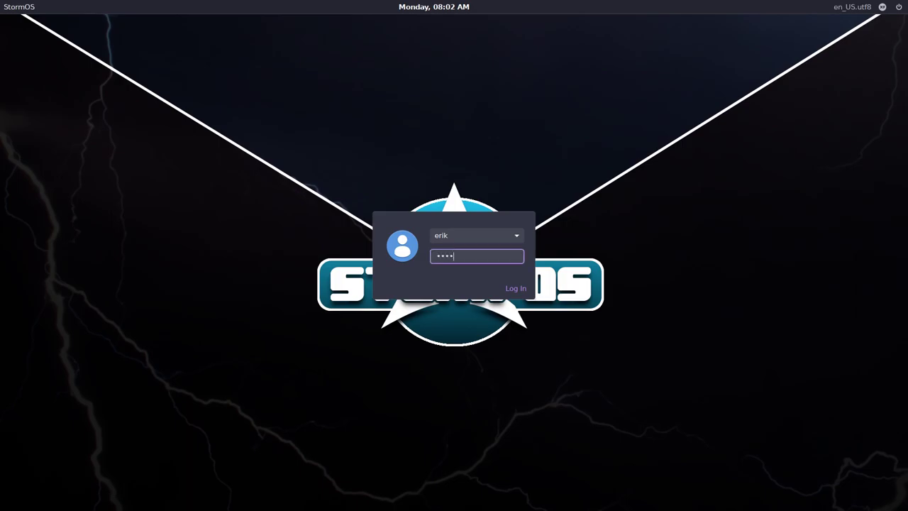
# Step: Log in with the account password at the greeter, then launch a terminal from the taskbar
pyautogui.press('Return')
pyautogui.press('Return')
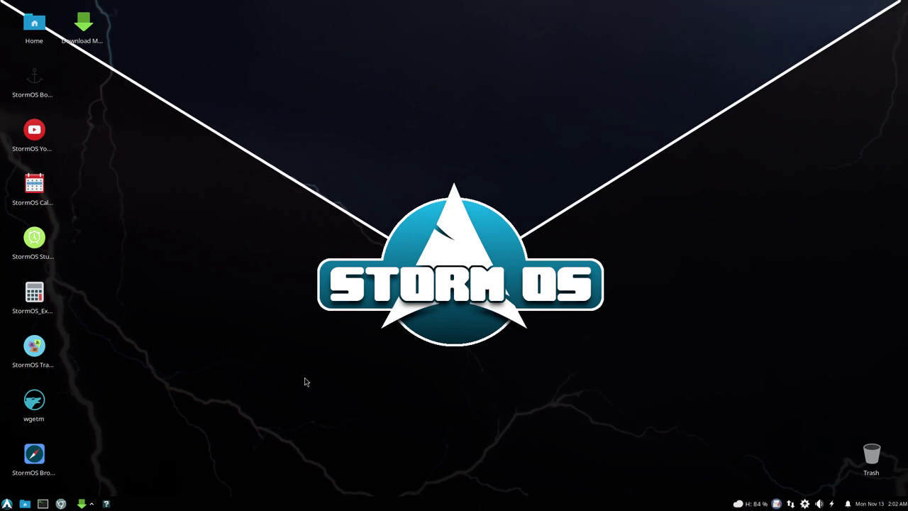
pyautogui.click(43, 503)
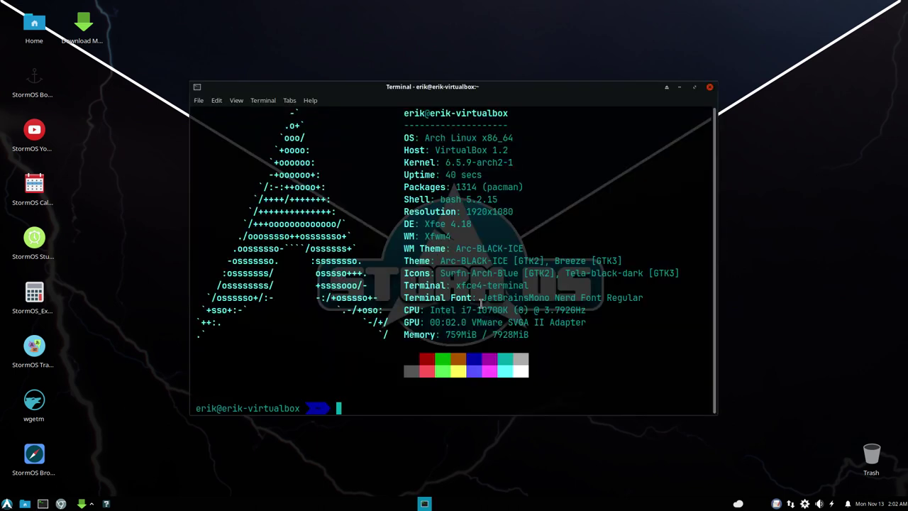
# Step: Run 'update' and 'sudo pacman -Syyu', enter the sudo password and accept replacements and installation
pyautogui.write('update')
pyautogui.press('Return')
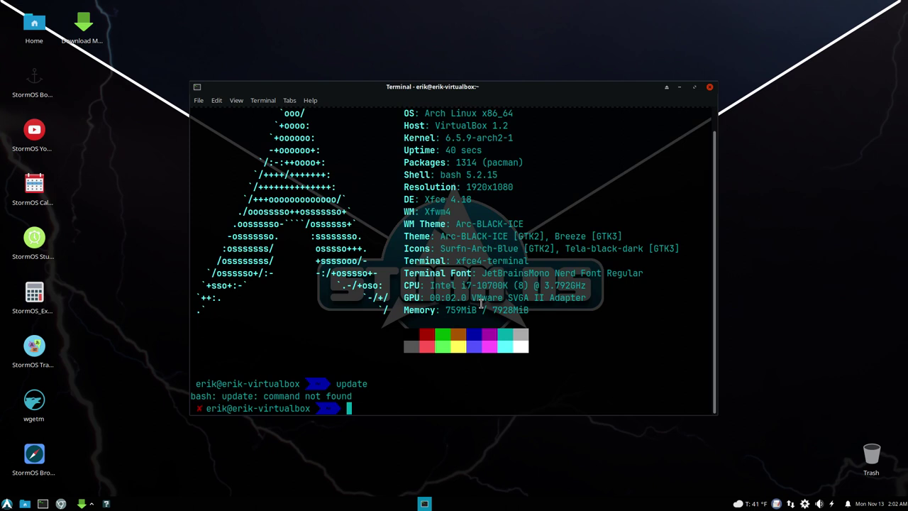
pyautogui.write('sudo pacman -Syyu')
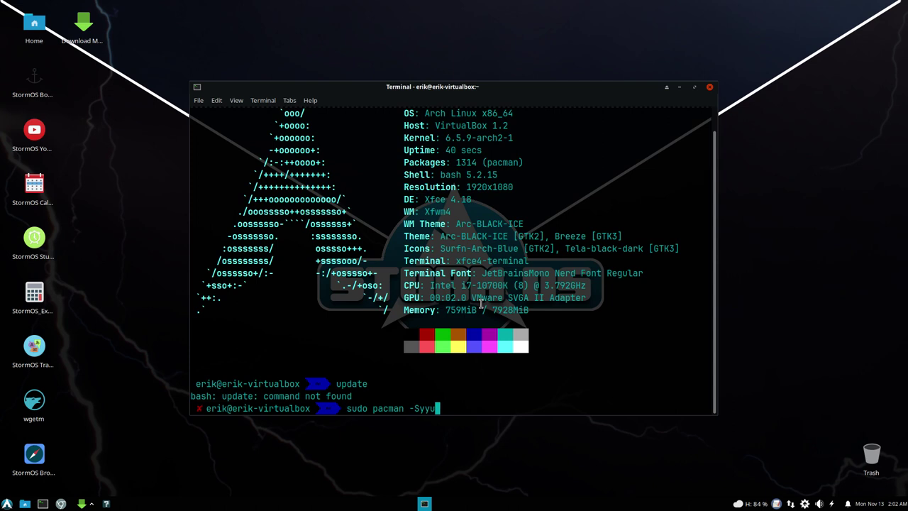
pyautogui.press('Return')
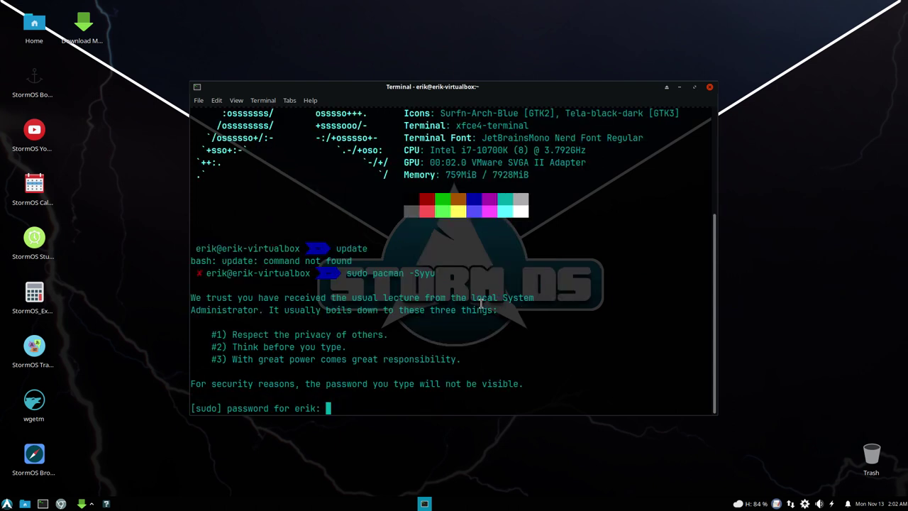
pyautogui.press('Return')
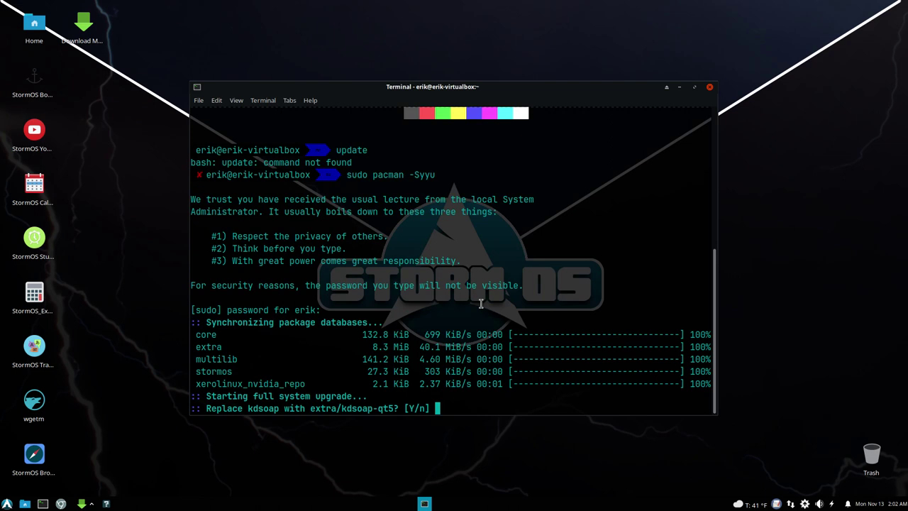
pyautogui.press('Return')
pyautogui.press('Return')
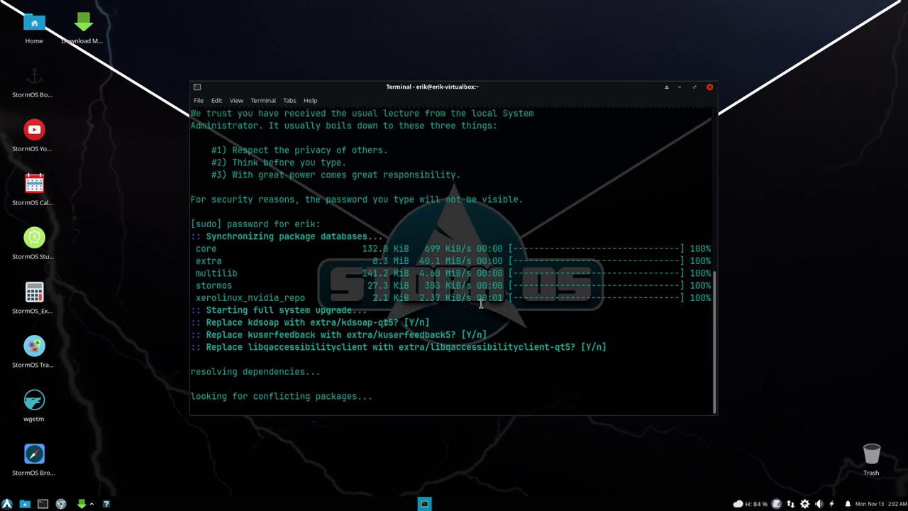
pyautogui.press('Return')
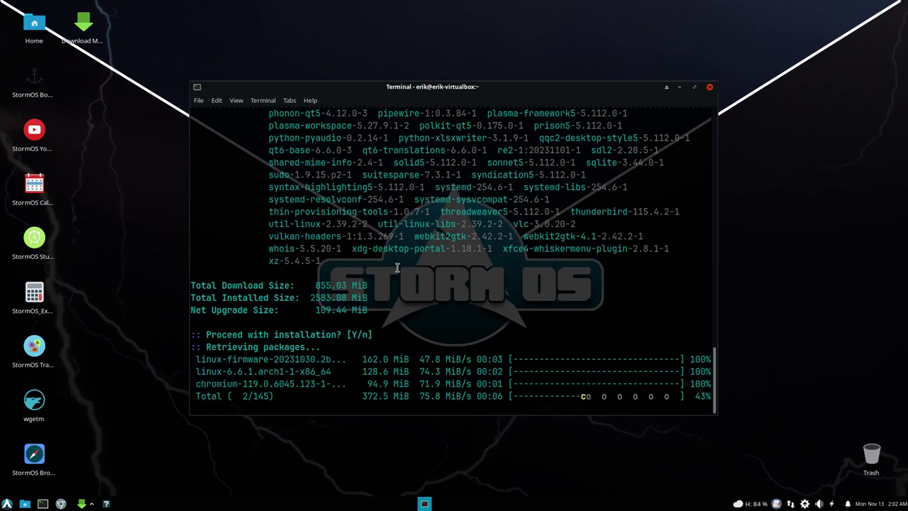
# Step: Review the upgrade output, highlighting the linux kernel and firmware packages, and move the terminal right
pyautogui.scroll(5, 398, 268)
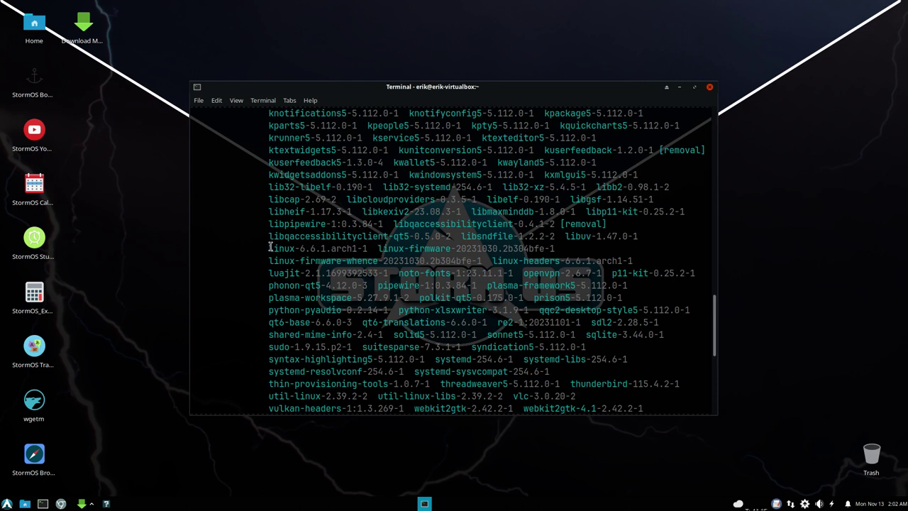
pyautogui.moveTo(270, 246); pyautogui.dragTo(556, 257)
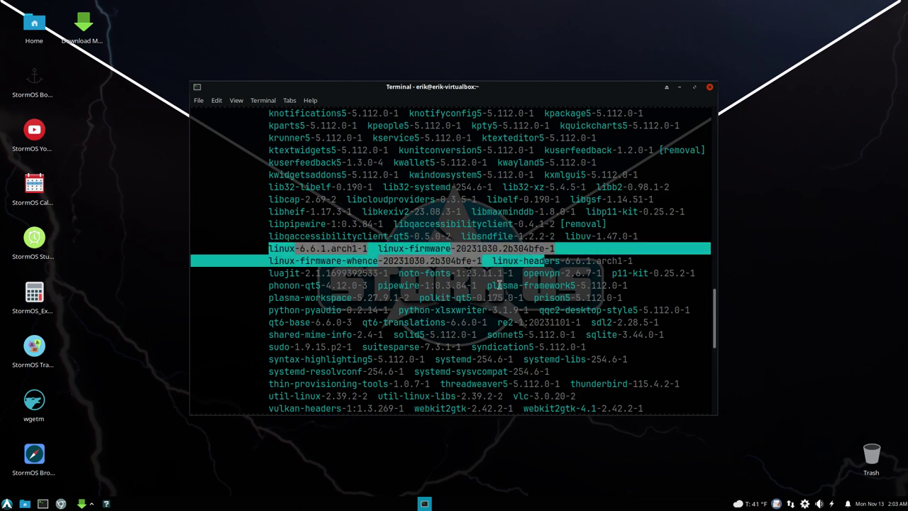
pyautogui.scroll(-4, 504, 294)
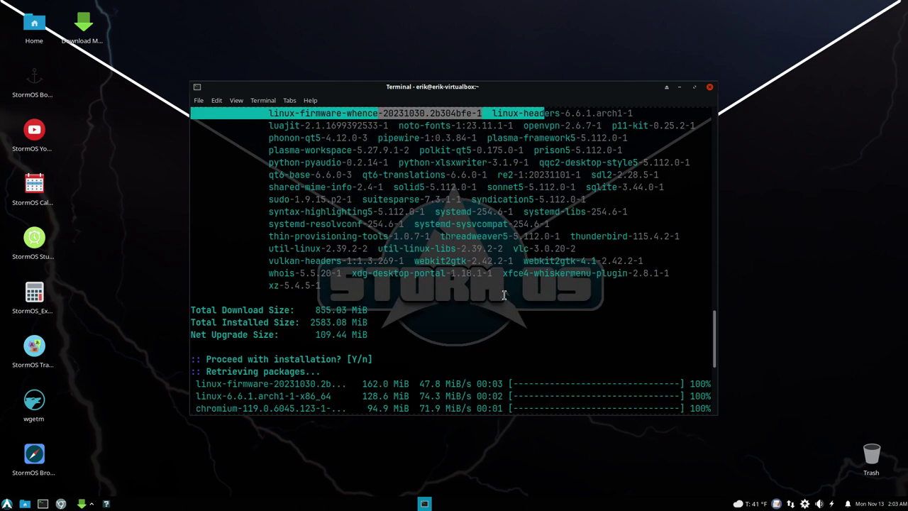
pyautogui.click(445, 216)
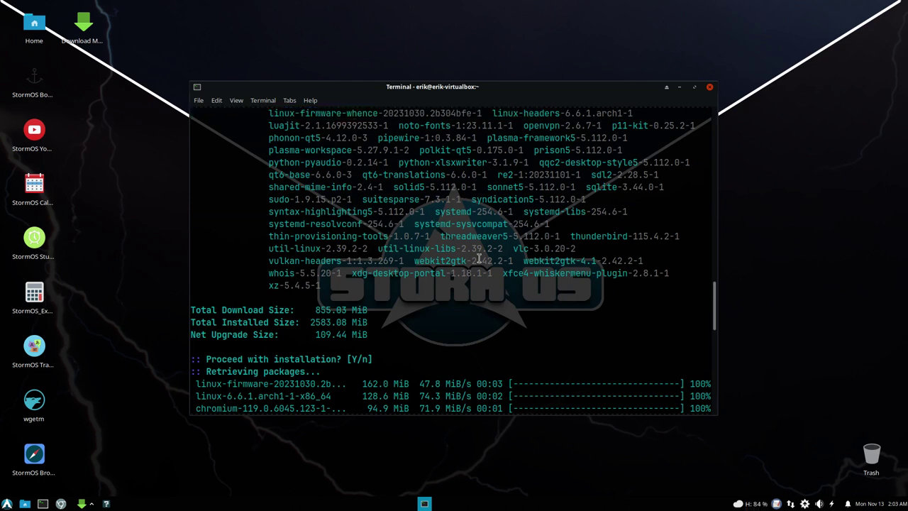
pyautogui.scroll(3, 478, 259)
pyautogui.scroll(7, 479, 261)
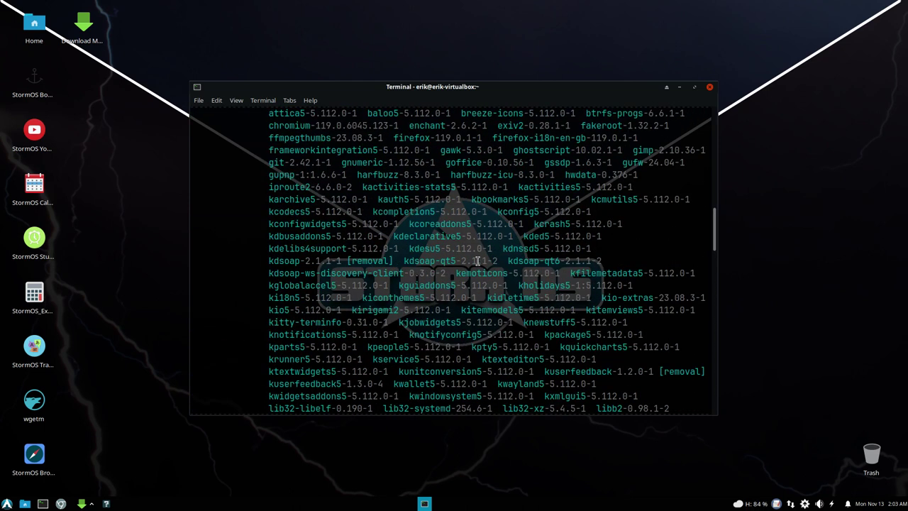
pyautogui.scroll(2, 477, 261)
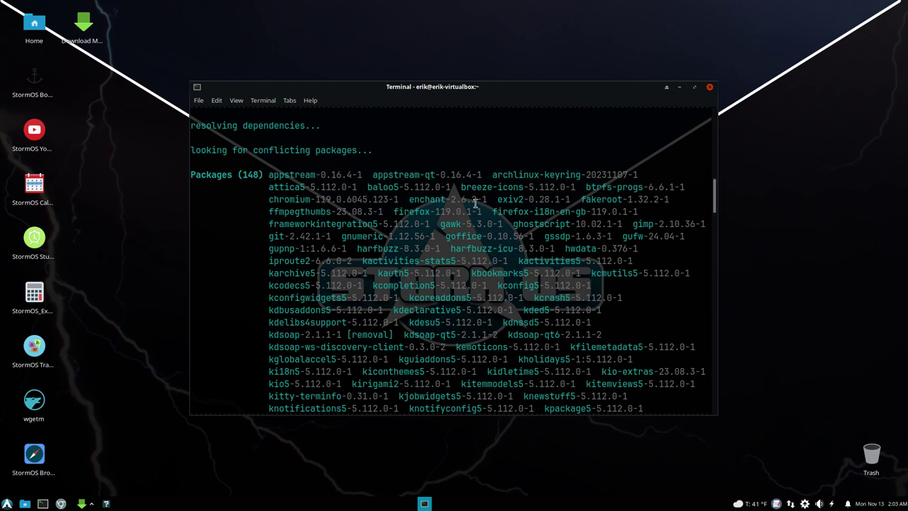
pyautogui.scroll(-10, 603, 262)
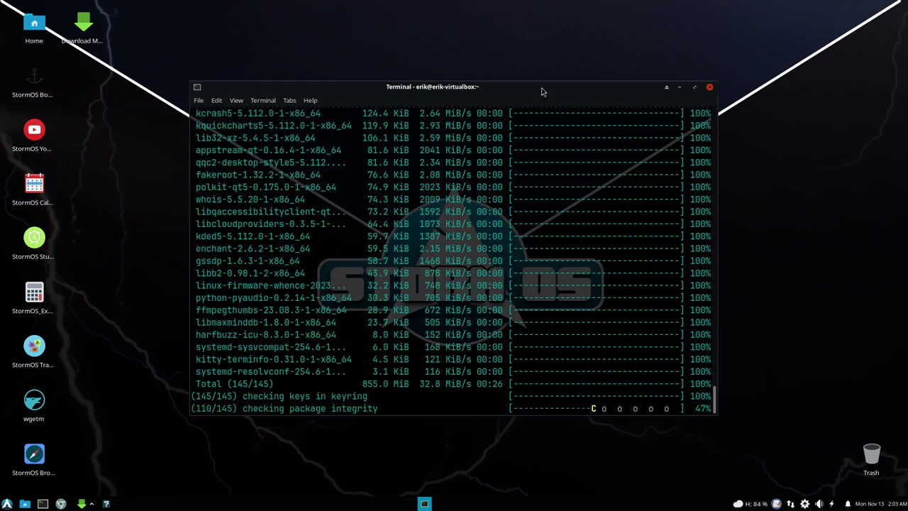
pyautogui.moveTo(543, 89); pyautogui.dragTo(671, 83)
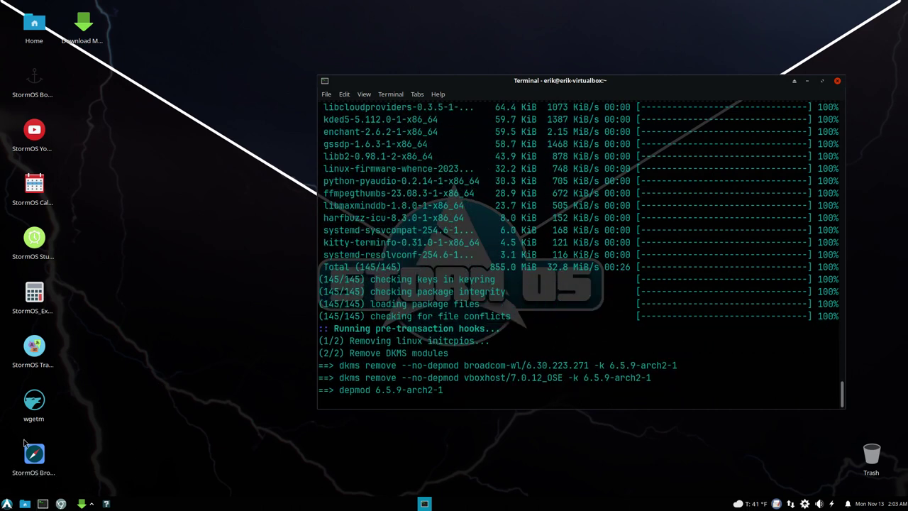
# Step: In Thunar, go to /etc from File System and search for pacman.conf
pyautogui.click(25, 502)
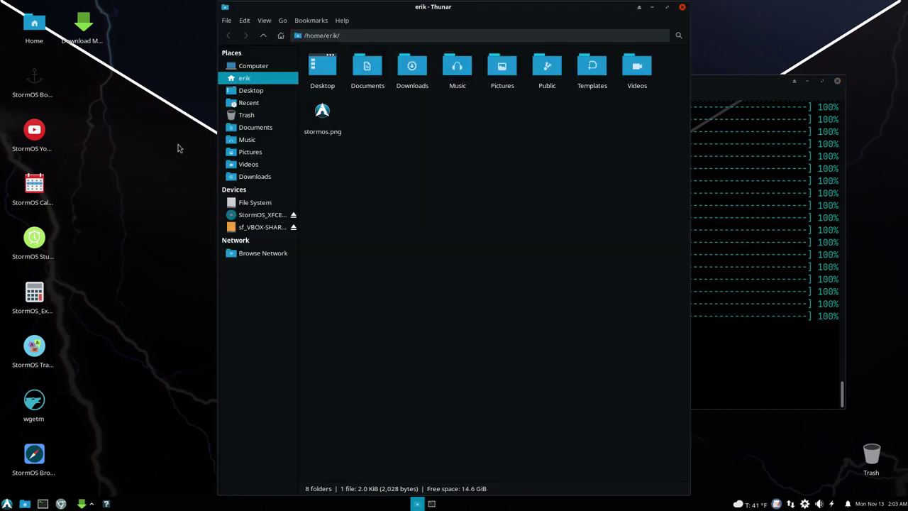
pyautogui.click(255, 202)
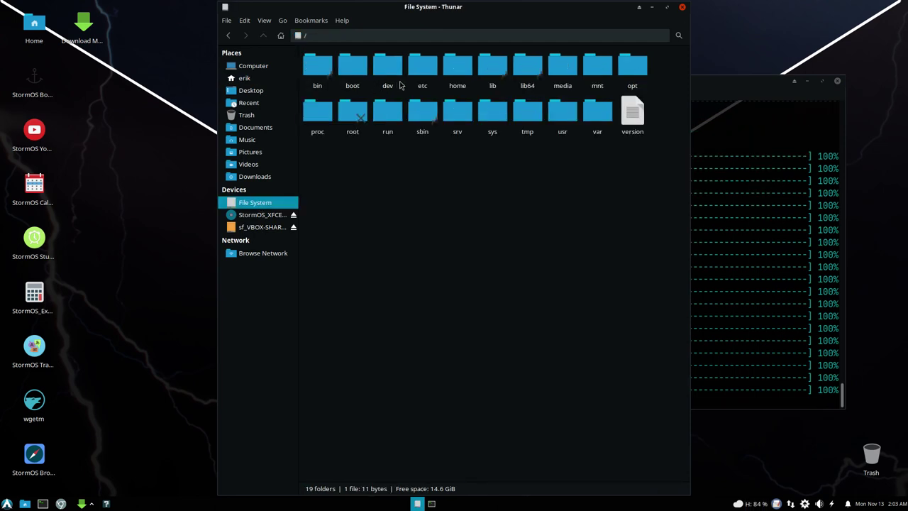
pyautogui.doubleClick(421, 71)
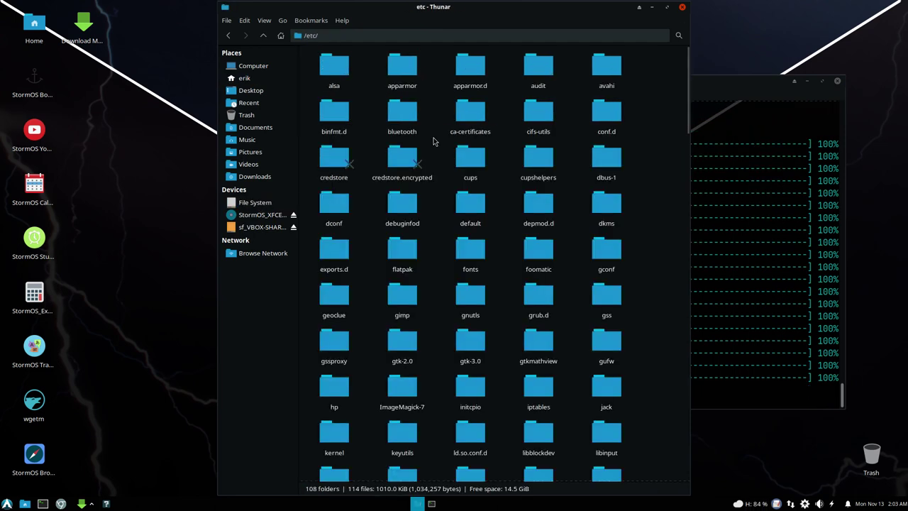
pyautogui.write('pacmanc')
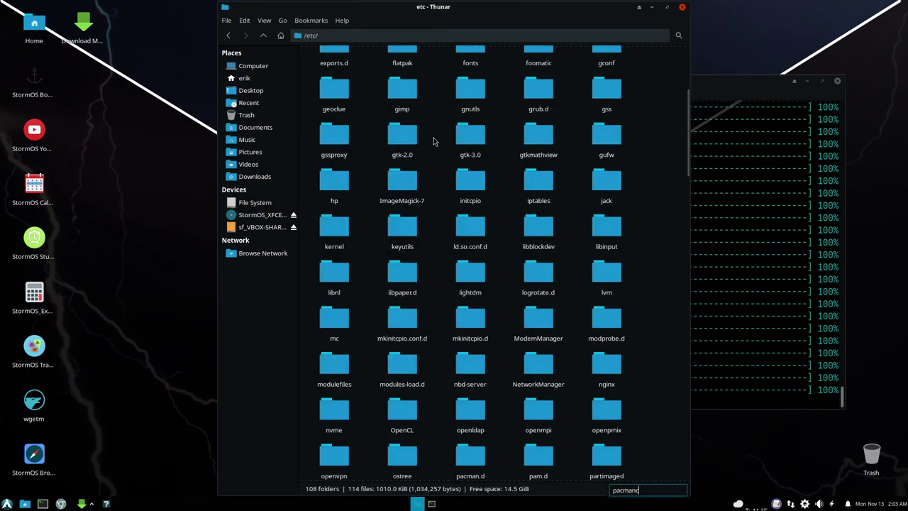
pyautogui.press('BackSpace')
pyautogui.write('.conf')
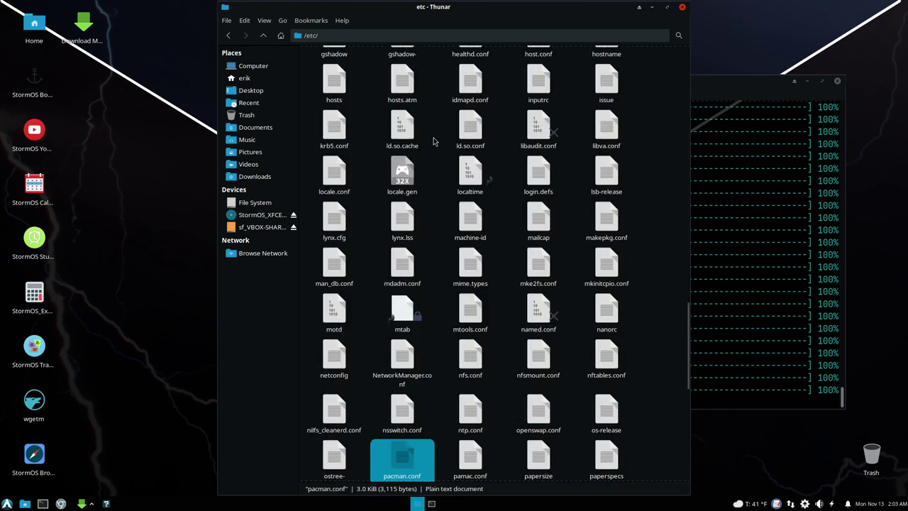
# Step: View pacman.conf read-only via its context menu, then close the viewer to return to /etc
pyautogui.rightClick(409, 454)
pyautogui.moveTo(470, 283)
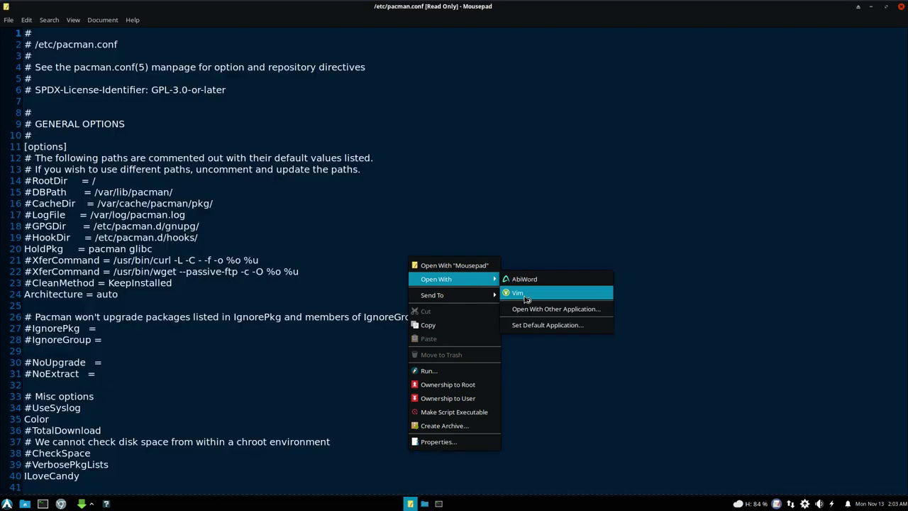
pyautogui.click(903, 24)
pyautogui.click(901, 6)
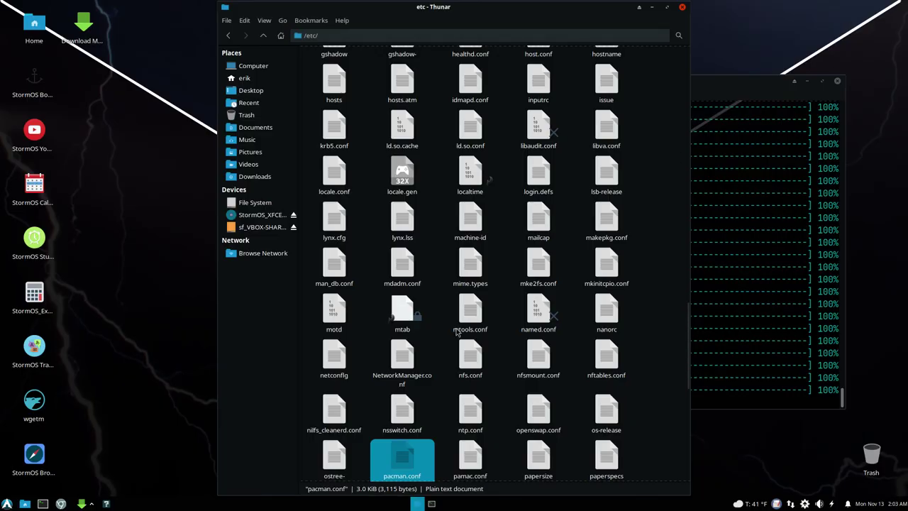
# Step: Open a new terminal and search the AUR with yay sublime-text-4
pyautogui.hotkey('ctrl', 'alt', 't')
pyautogui.write('sydi oacl')
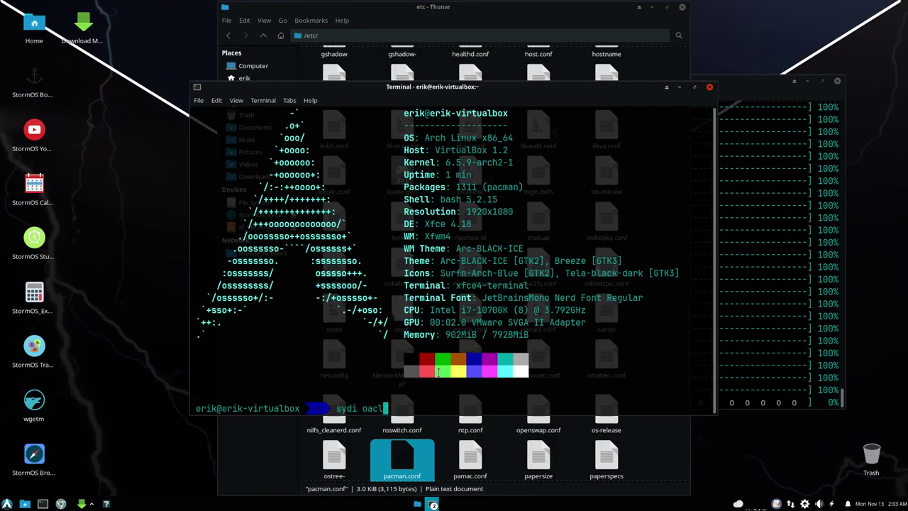
pyautogui.press('Return')
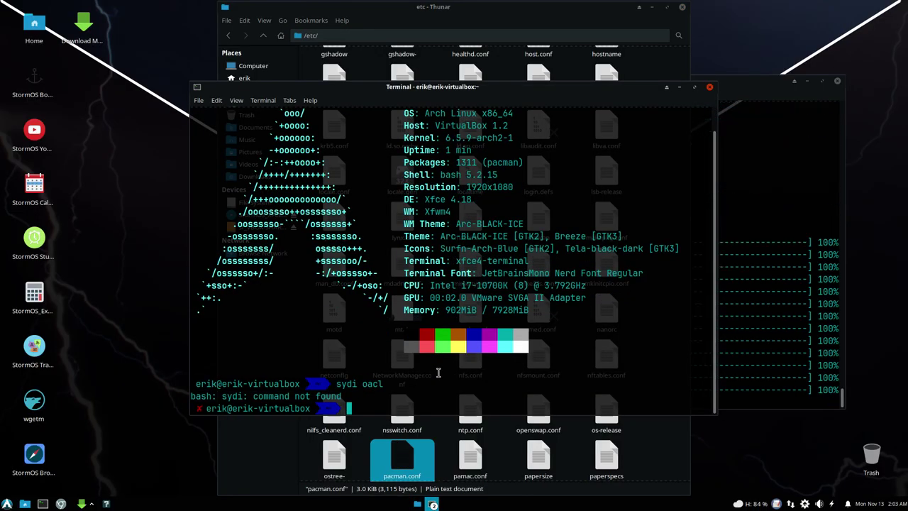
pyautogui.write('sudo pa')
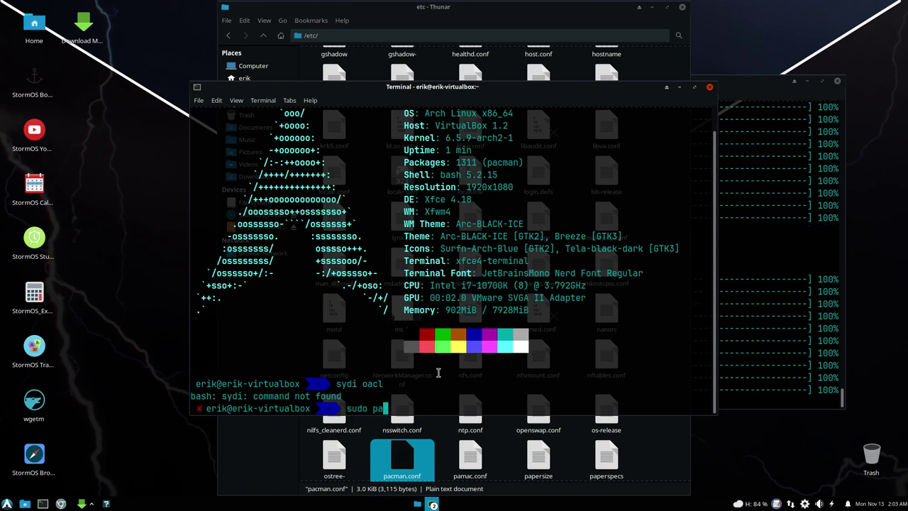
pyautogui.write('cman -S subl')
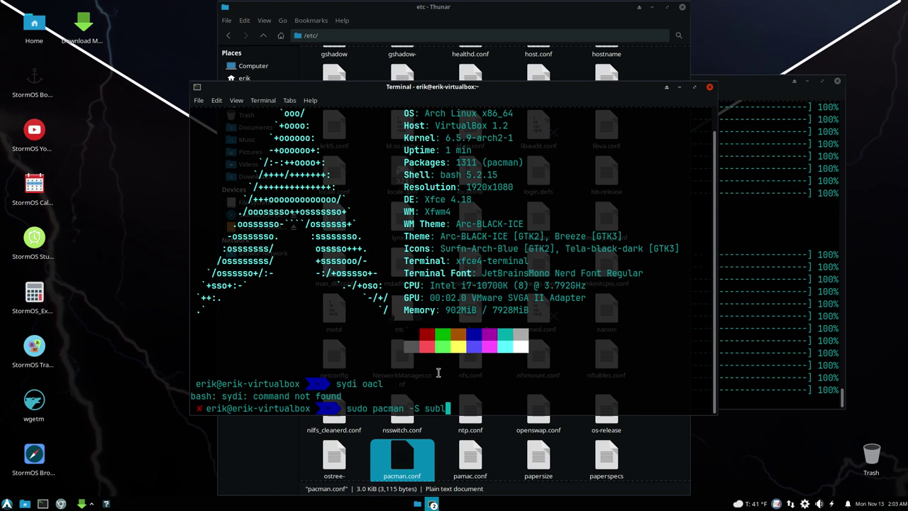
pyautogui.press('BackSpace')
pyautogui.press('BackSpace')
pyautogui.press('BackSpace')
pyautogui.press('BackSpace')
pyautogui.press('BackSpace')
pyautogui.press('BackSpace')
pyautogui.press('BackSpace')
pyautogui.press('BackSpace')
pyautogui.press('BackSpace')
pyautogui.press('BackSpace')
pyautogui.press('BackSpace')
pyautogui.press('BackSpace')
pyautogui.press('BackSpace')
pyautogui.press('BackSpace')
pyautogui.press('BackSpace')
pyautogui.press('BackSpace')
pyautogui.press('BackSpace')
pyautogui.press('BackSpace')
pyautogui.press('BackSpace')
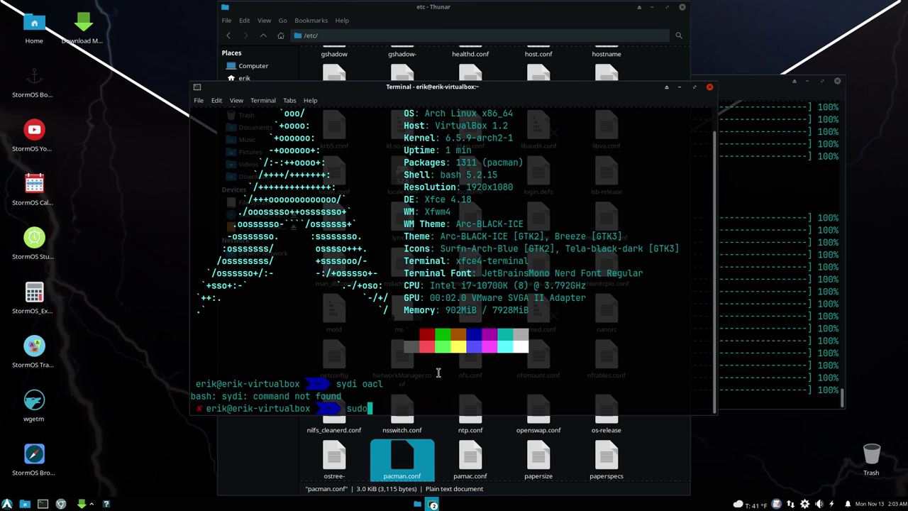
pyautogui.write('yay subli')
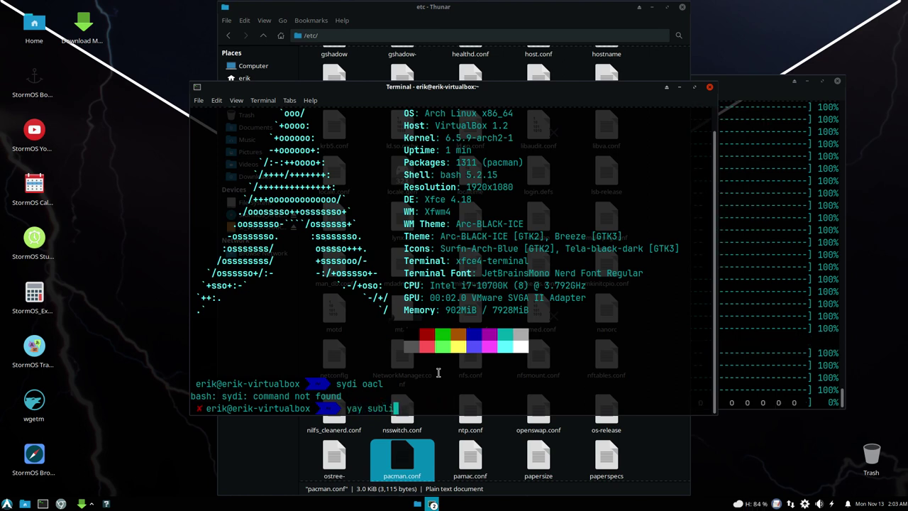
pyautogui.write('me-text-4')
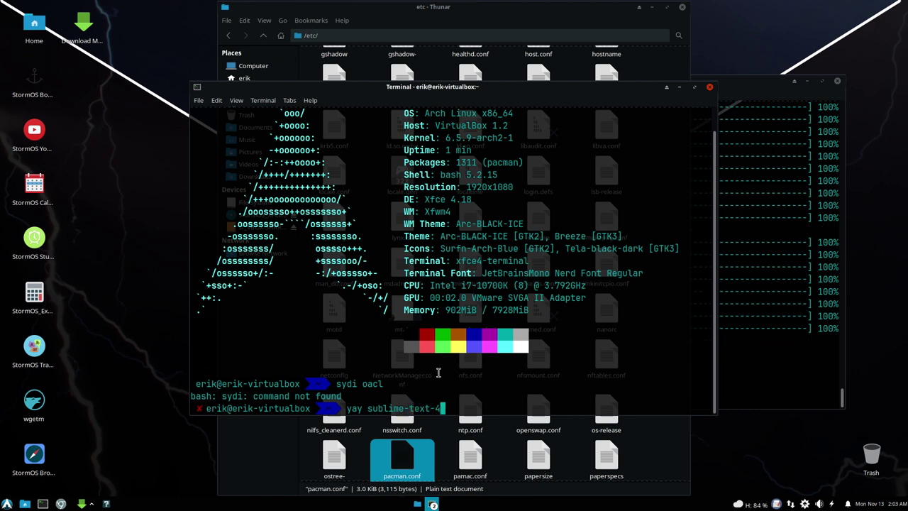
pyautogui.press('Return')
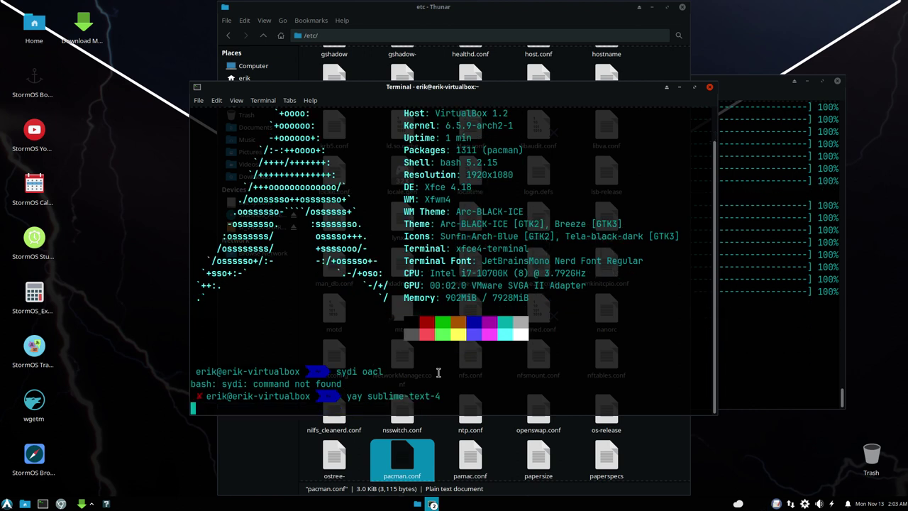
# Step: Rearrange the yay, upgrade and neofetch terminal windows across the screen
pyautogui.moveTo(479, 99); pyautogui.dragTo(395, 95)
pyautogui.click(777, 341)
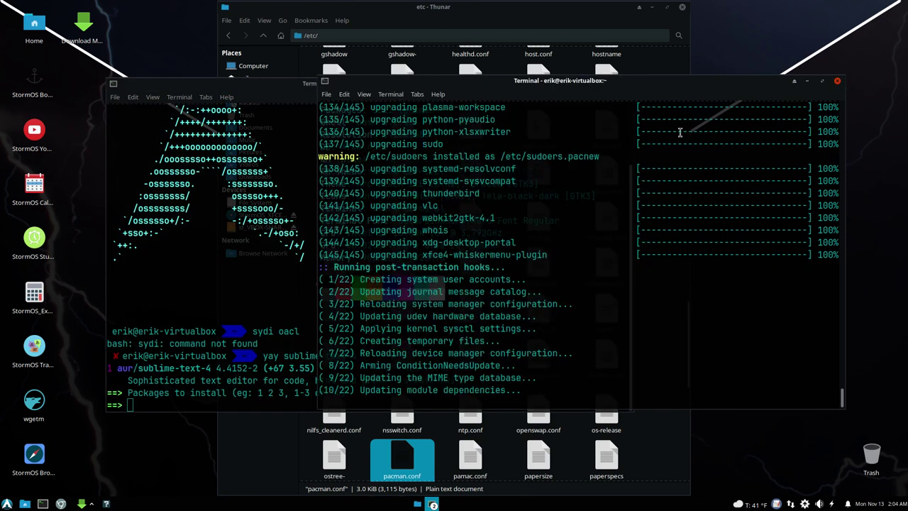
pyautogui.moveTo(677, 79); pyautogui.dragTo(739, 66)
pyautogui.click(341, 91)
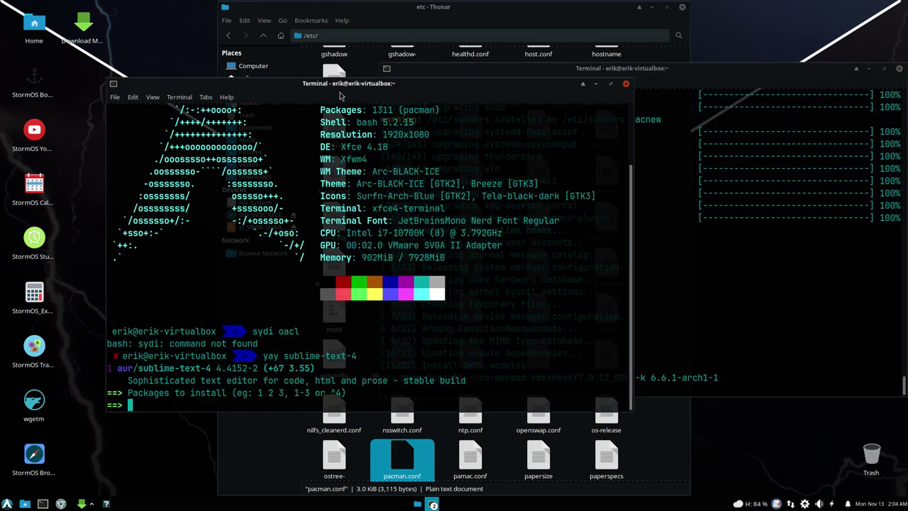
pyautogui.moveTo(341, 91); pyautogui.dragTo(335, 100)
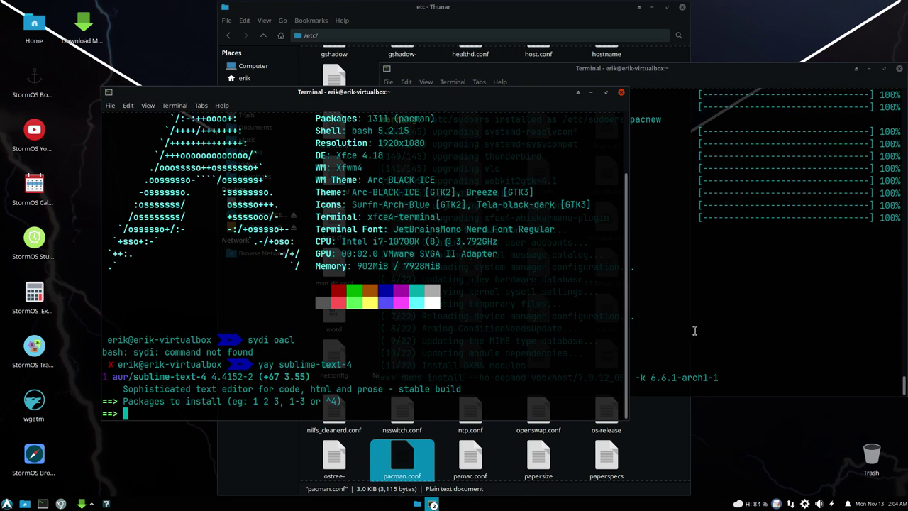
pyautogui.click(642, 213)
pyautogui.moveTo(614, 80); pyautogui.dragTo(821, 116)
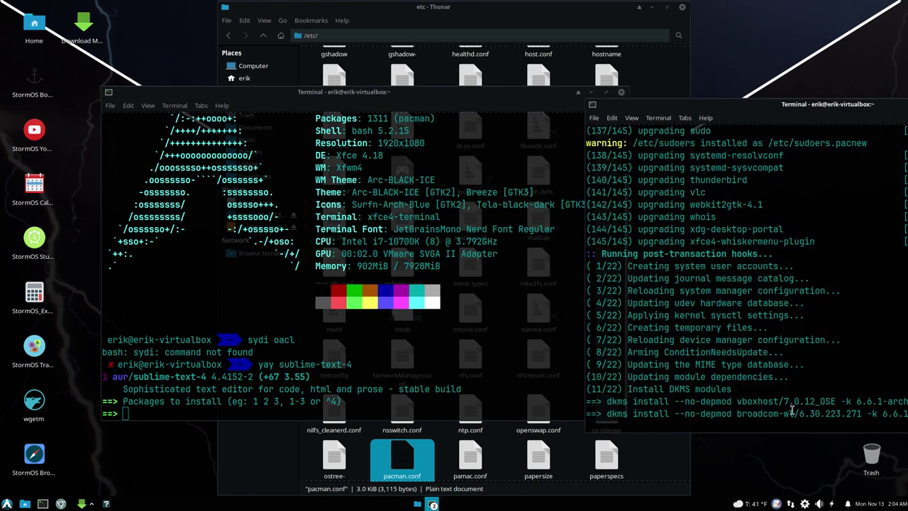
pyautogui.moveTo(778, 414)
pyautogui.mouseDown()
pyautogui.moveTo(795, 414)
pyautogui.moveTo(790, 422)
pyautogui.mouseUp()
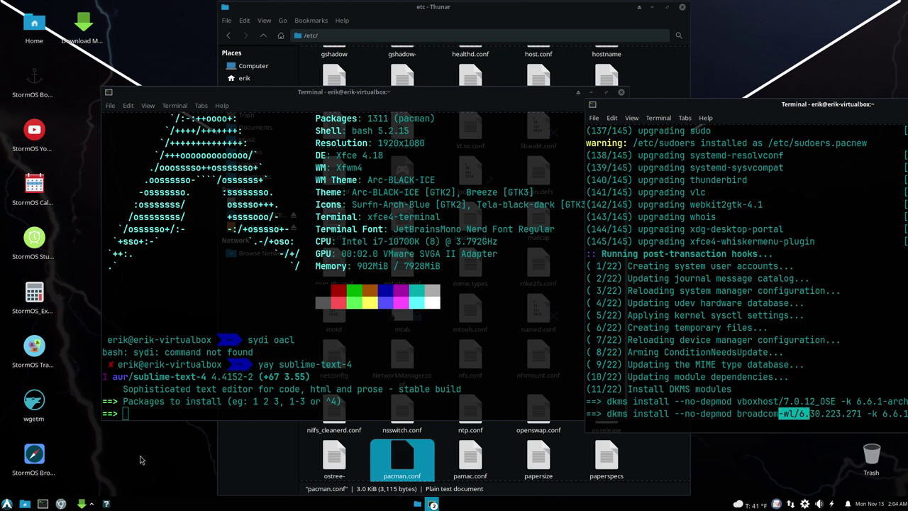
# Step: Install sublime-text-4 4.4152-2 as choice 1 with sudo, then view /etc/pacman.conf read-only
pyautogui.click(144, 416)
pyautogui.write('1')
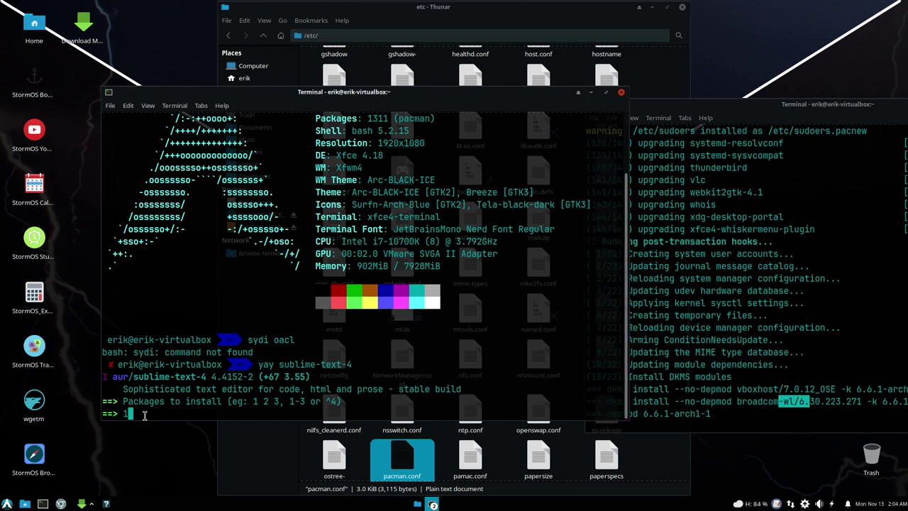
pyautogui.press('Return')
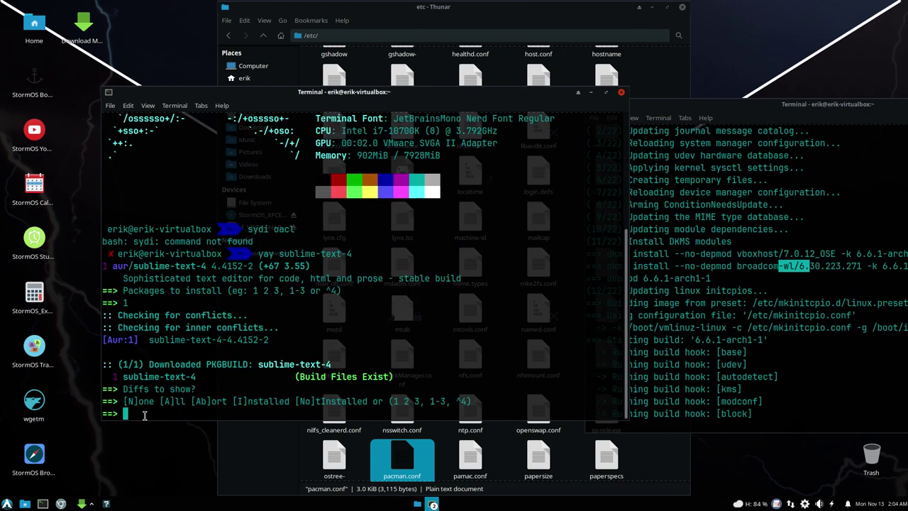
pyautogui.press('Return')
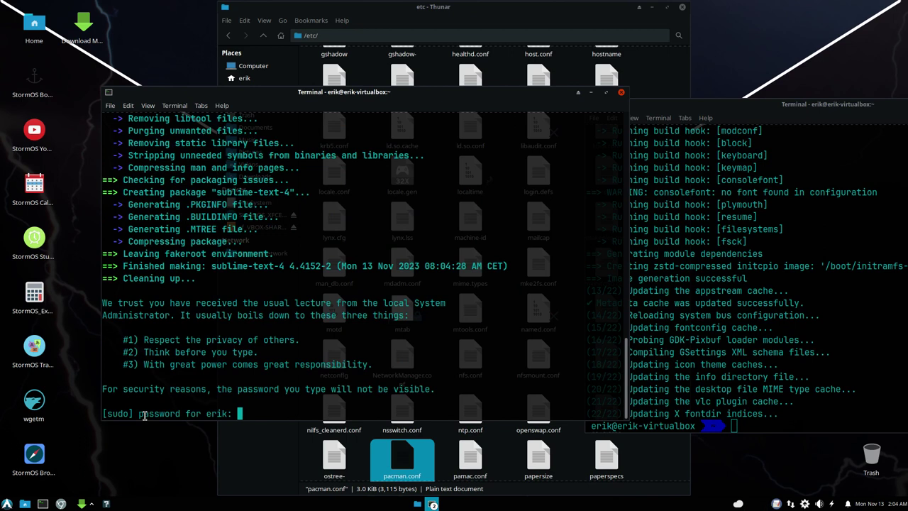
pyautogui.press('Return')
pyautogui.press('Return')
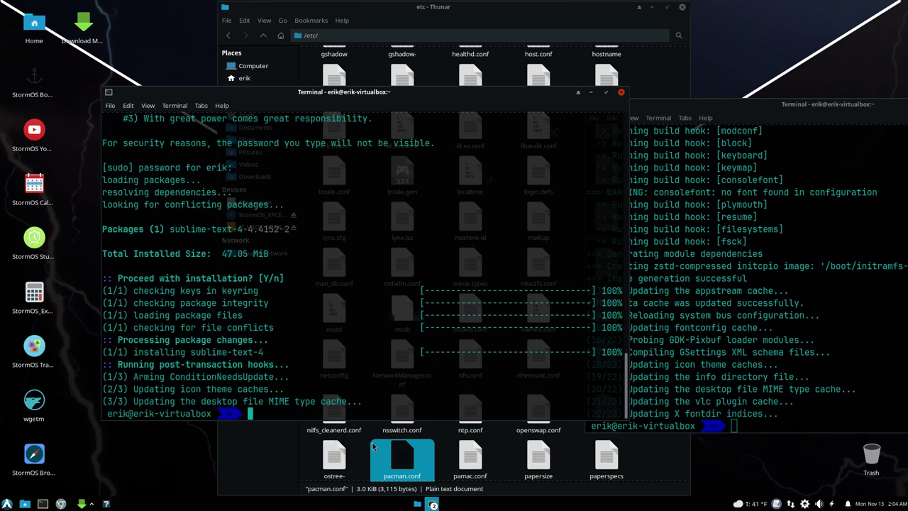
pyautogui.doubleClick(408, 456)
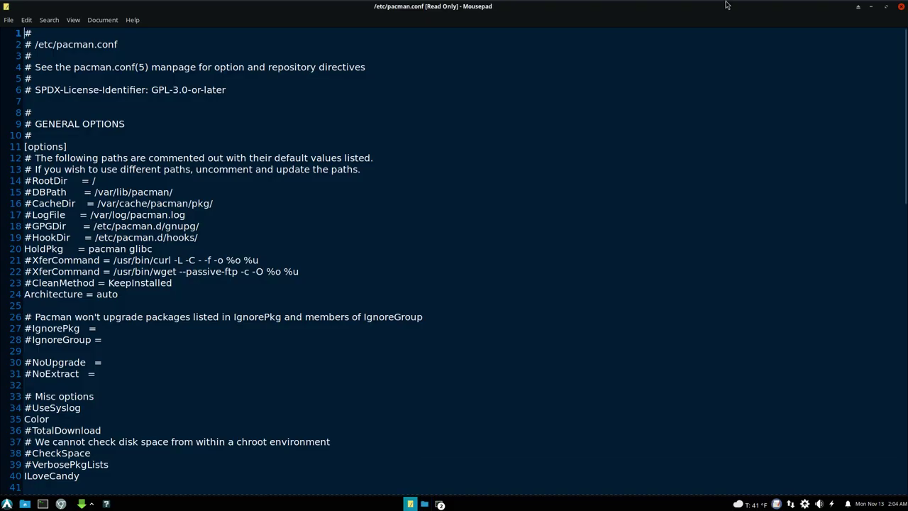
# Step: Close the read-only viewer and open pacman.conf with Sublime Text instead
pyautogui.click(901, 6)
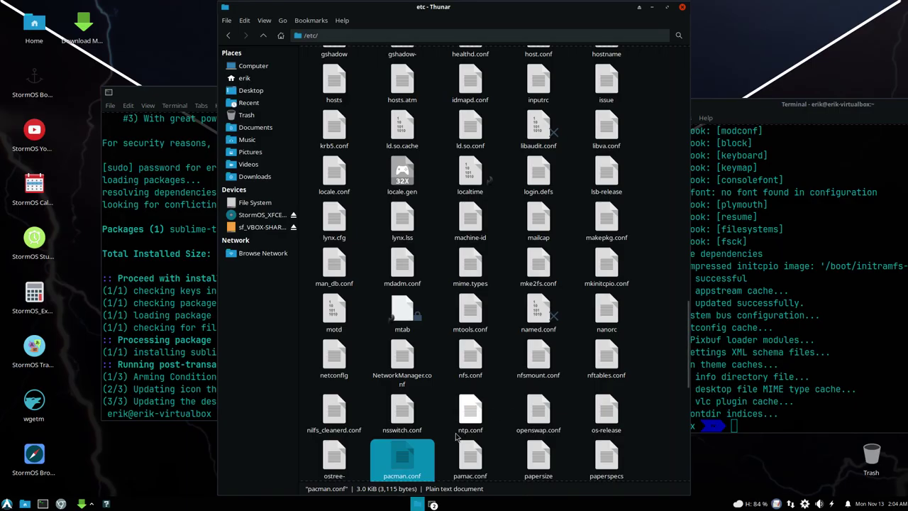
pyautogui.rightClick(408, 459)
pyautogui.moveTo(462, 284)
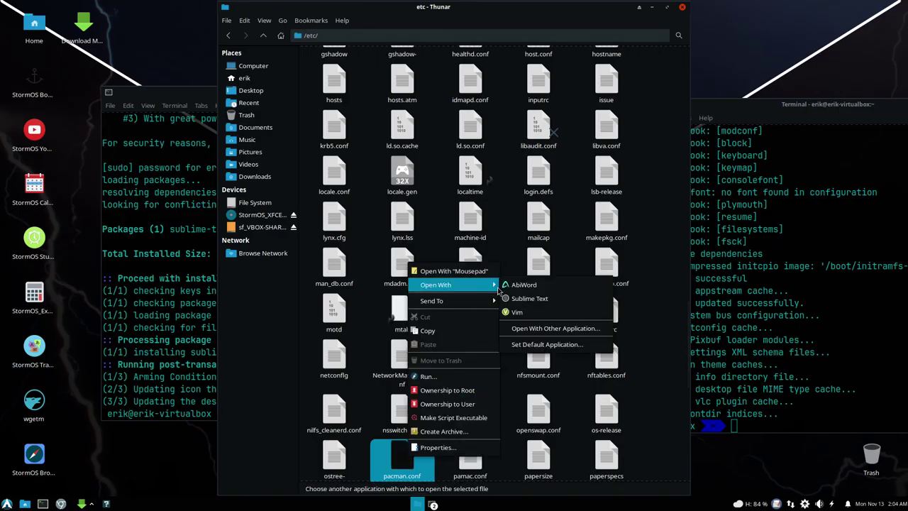
pyautogui.click(532, 299)
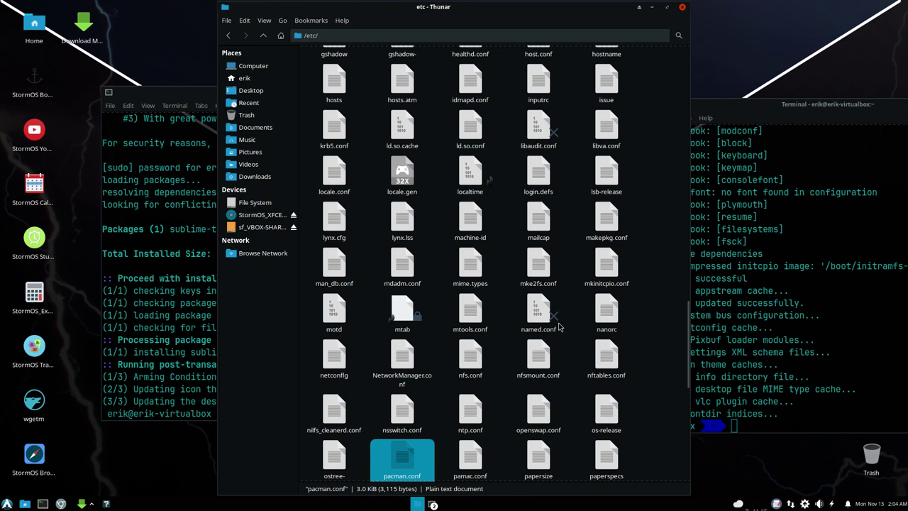
# Step: Scroll through pacman.conf's [options] section and start a text search
pyautogui.scroll(-15, 473, 295)
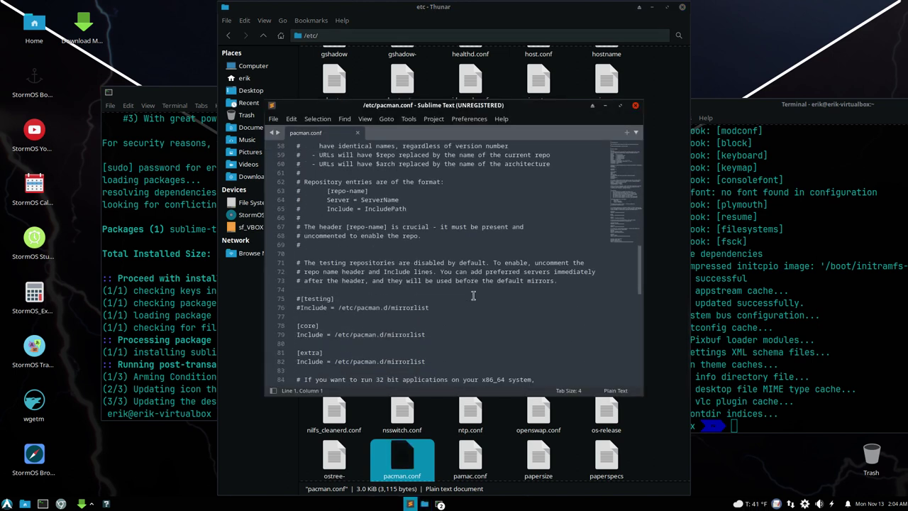
pyautogui.scroll(-6, 474, 295)
pyautogui.scroll(17, 473, 295)
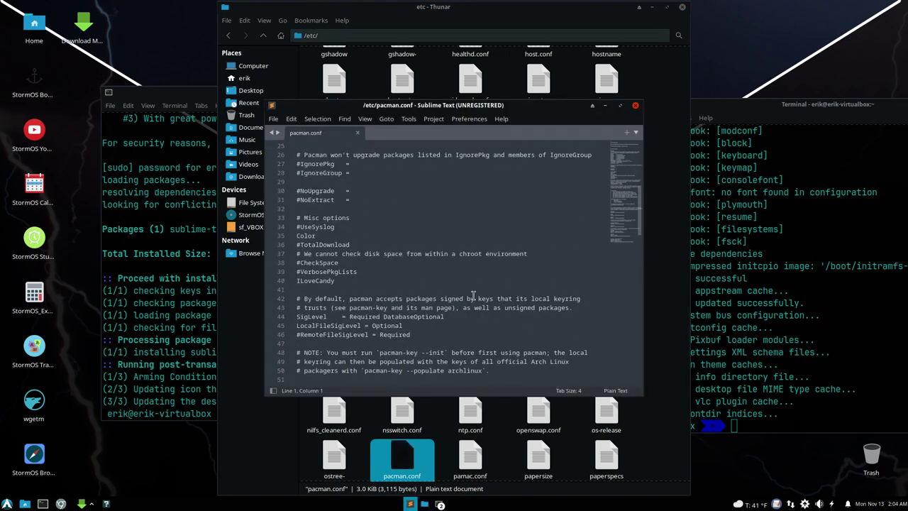
pyautogui.scroll(5, 473, 295)
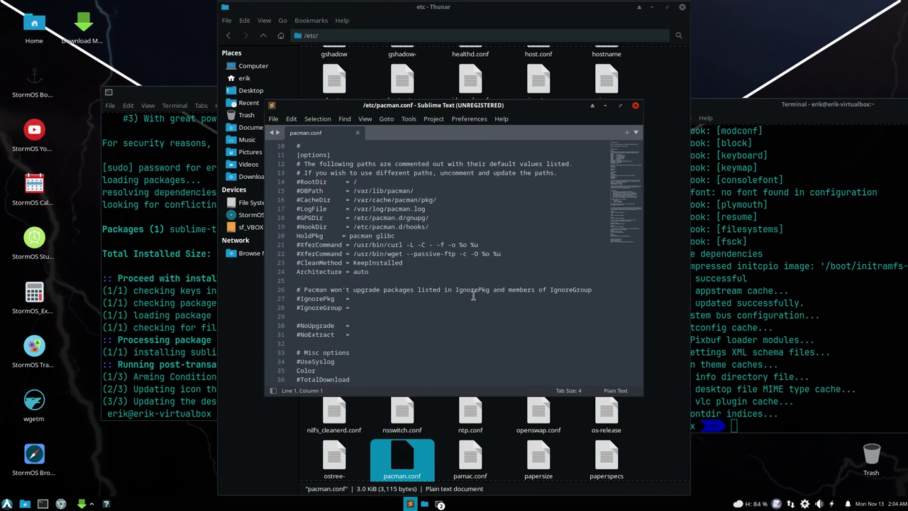
pyautogui.scroll(3, 473, 295)
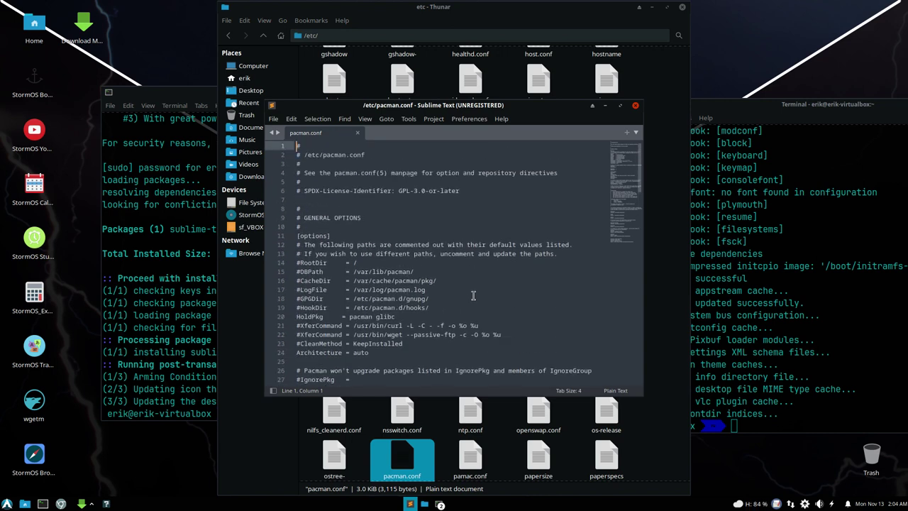
pyautogui.scroll(-3, 473, 295)
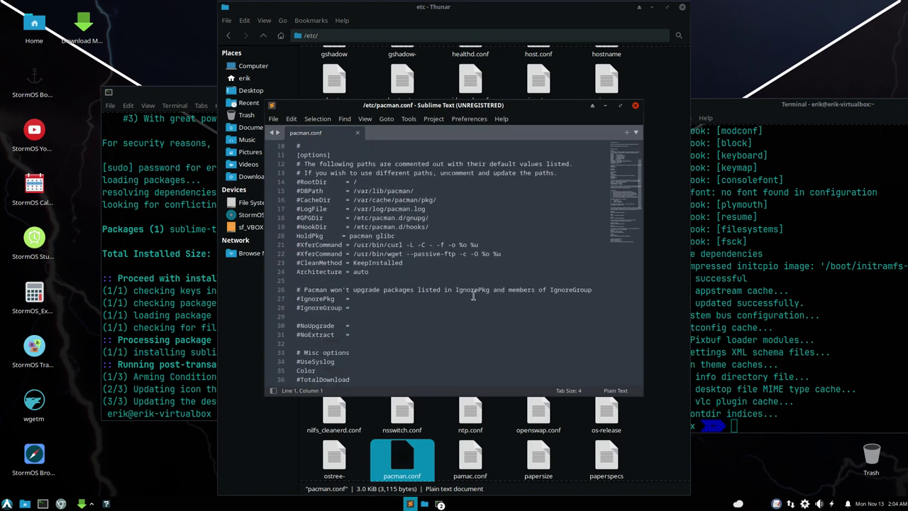
pyautogui.scroll(-2, 473, 295)
pyautogui.scroll(1, 473, 295)
pyautogui.hotkey('ctrl', 'f')
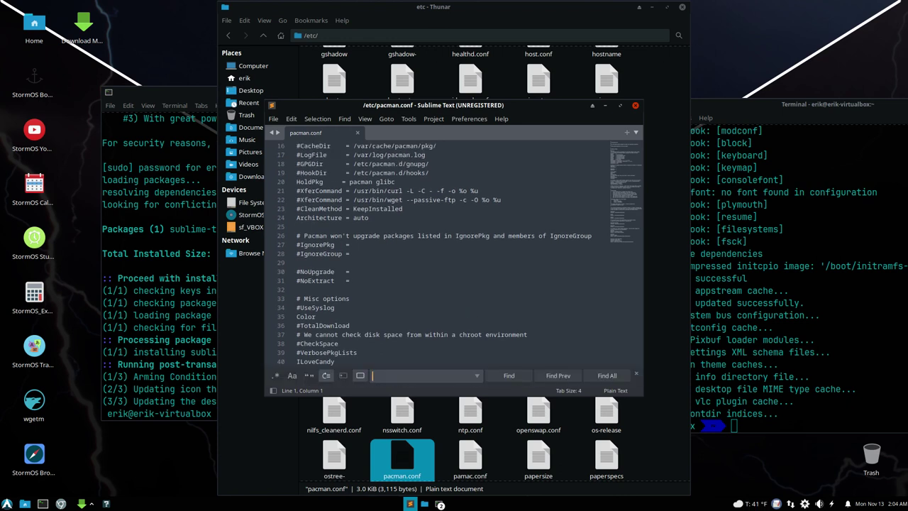
# Step: Add ParallelDownloads = 20 after the ILoveCandy line and save pacman.conf with the sudo password
pyautogui.write('paralle')
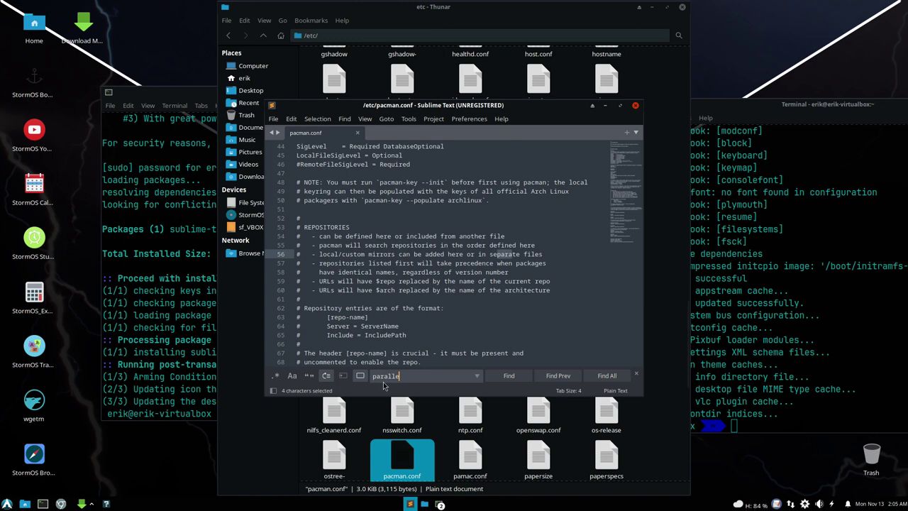
pyautogui.scroll(-10, 364, 323)
pyautogui.scroll(13, 364, 323)
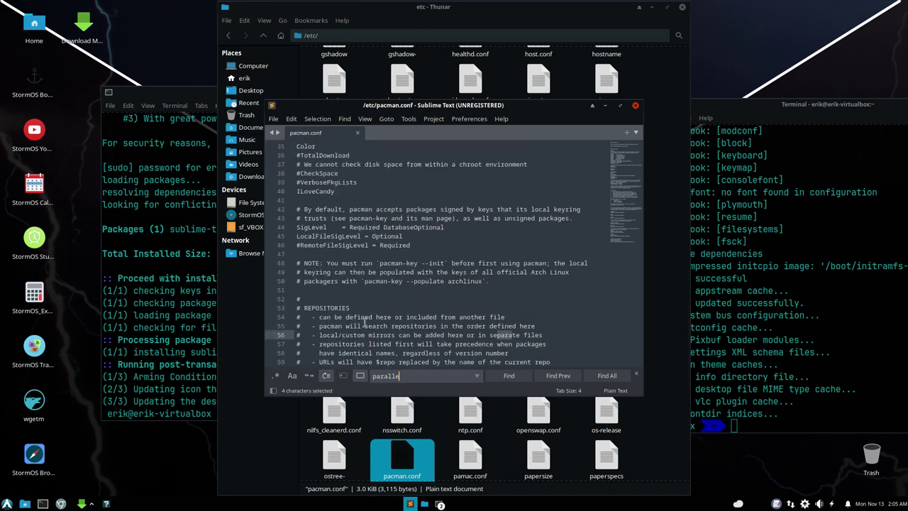
pyautogui.click(366, 189)
pyautogui.press('Return')
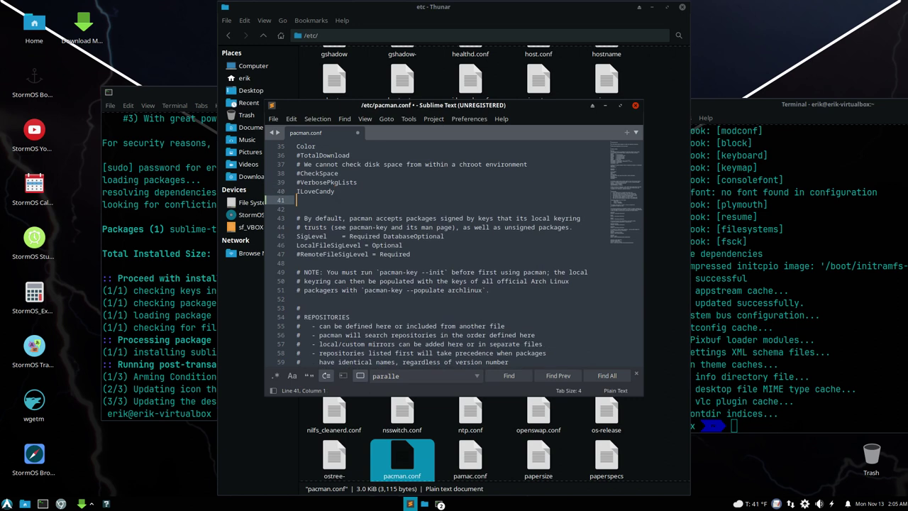
pyautogui.write('ParallelDownloads')
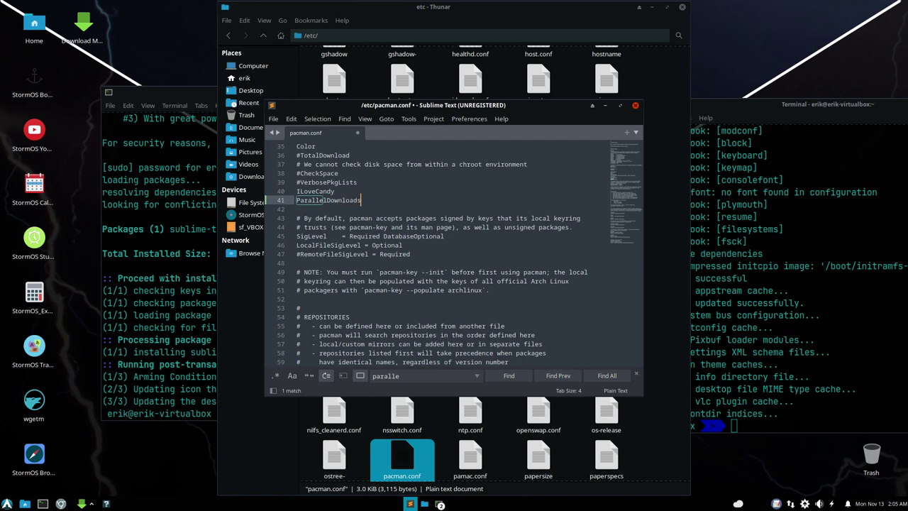
pyautogui.write(' = 20')
pyautogui.hotkey('ctrl', 's')
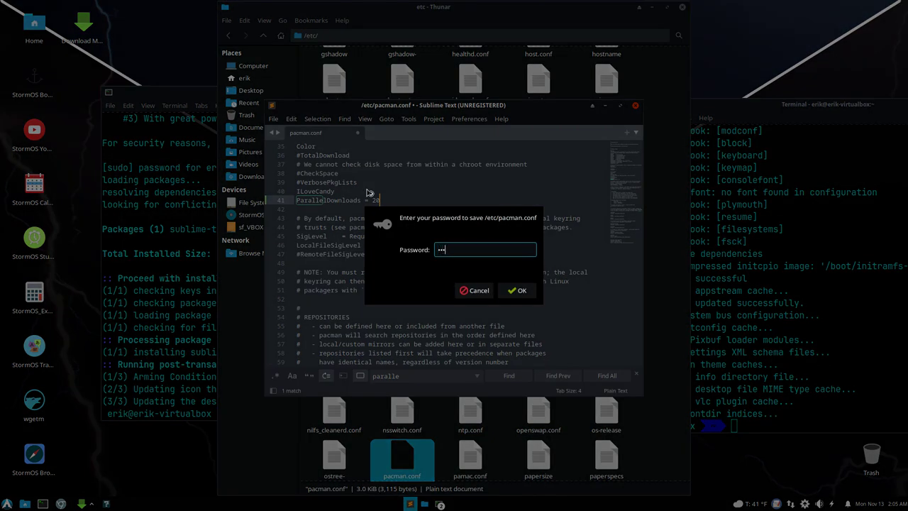
pyautogui.press('Return')
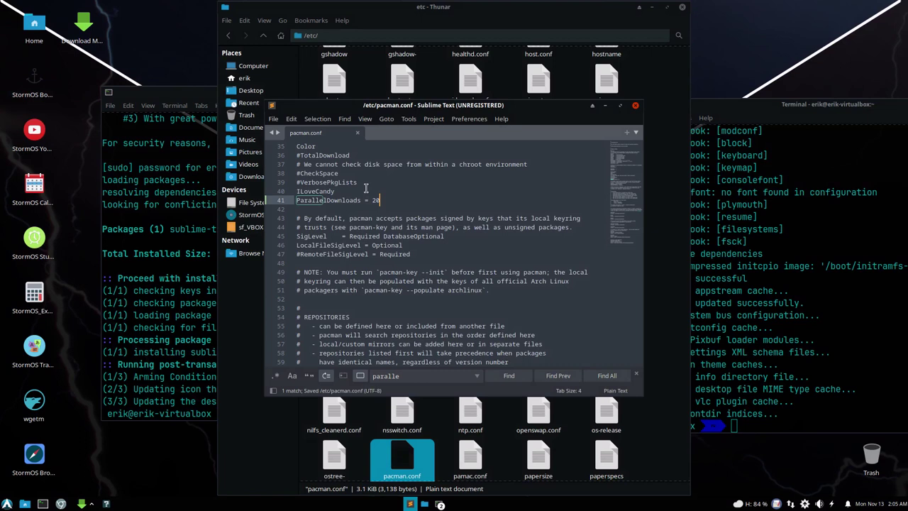
pyautogui.click(753, 310)
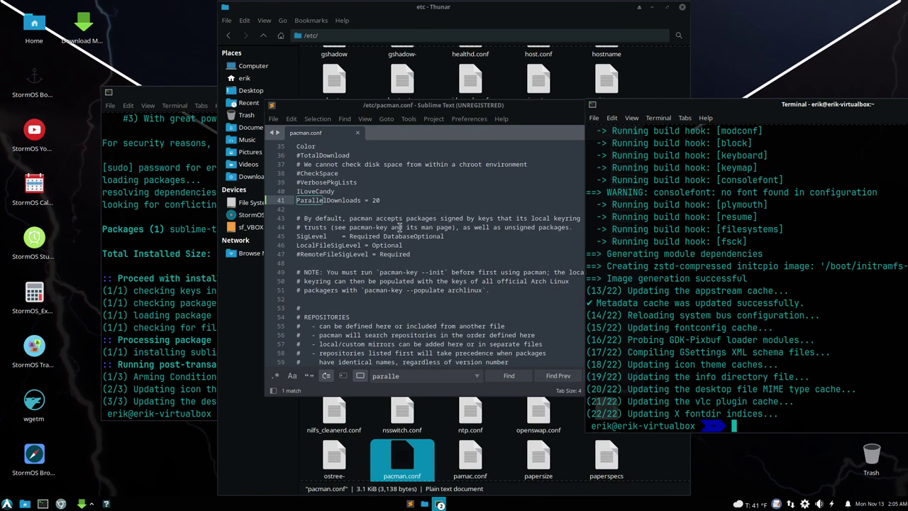
# Step: Close the pacman.conf editor and find mkinitcpio.conf in /etc, viewing it read-only
pyautogui.click(350, 202)
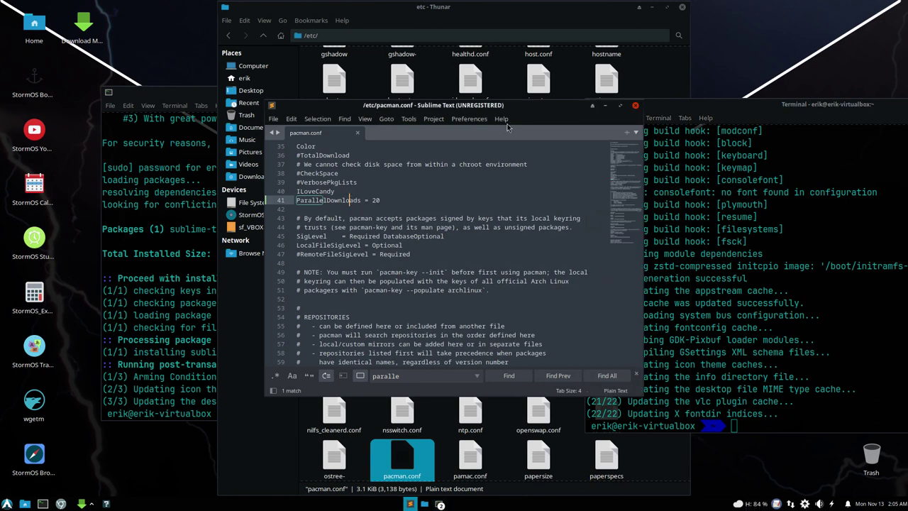
pyautogui.click(636, 106)
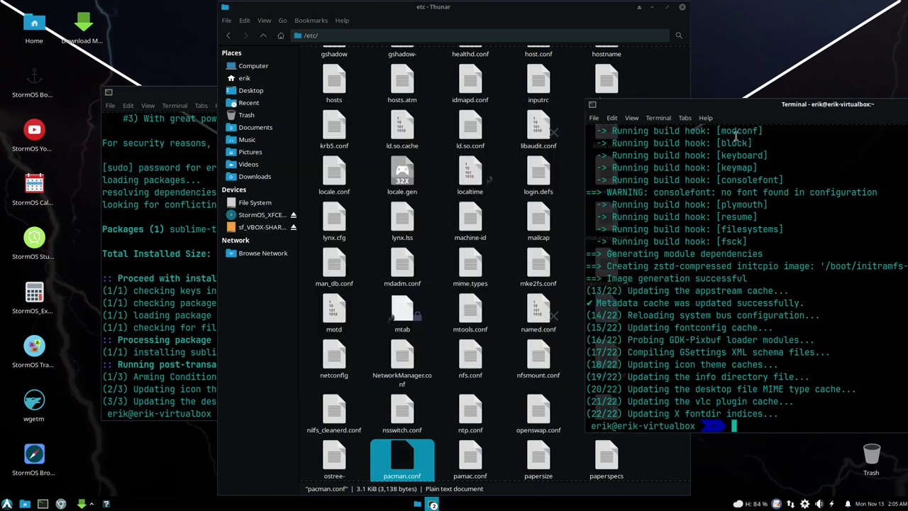
pyautogui.click(442, 376)
pyautogui.write('mk')
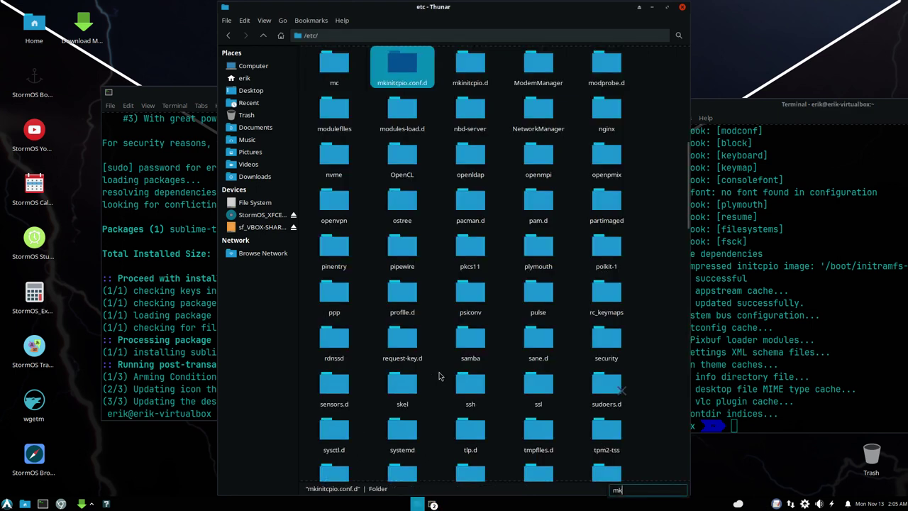
pyautogui.write('initcpio.con')
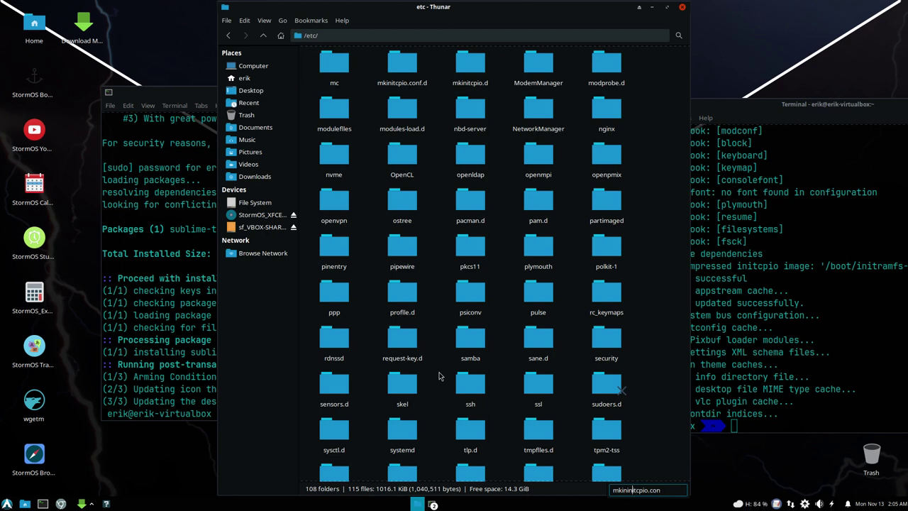
pyautogui.press('BackSpace')
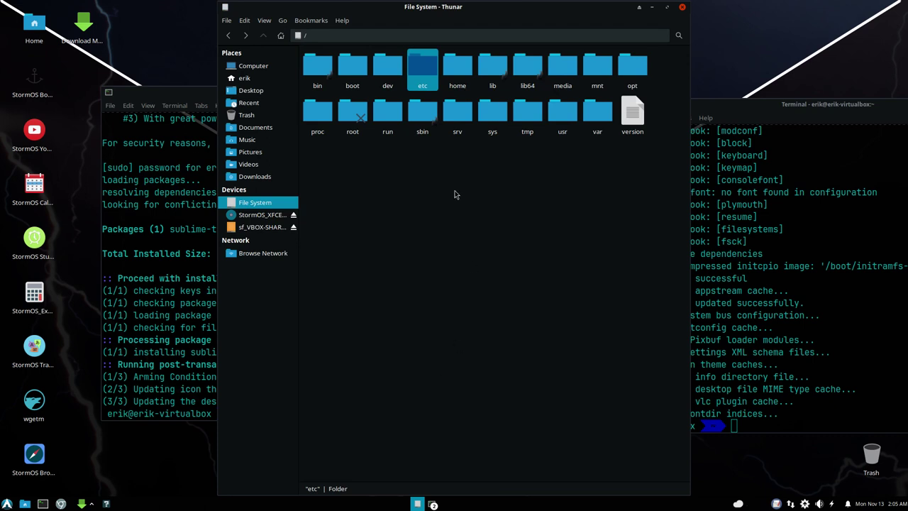
pyautogui.doubleClick(421, 68)
pyautogui.scroll(-15, 518, 325)
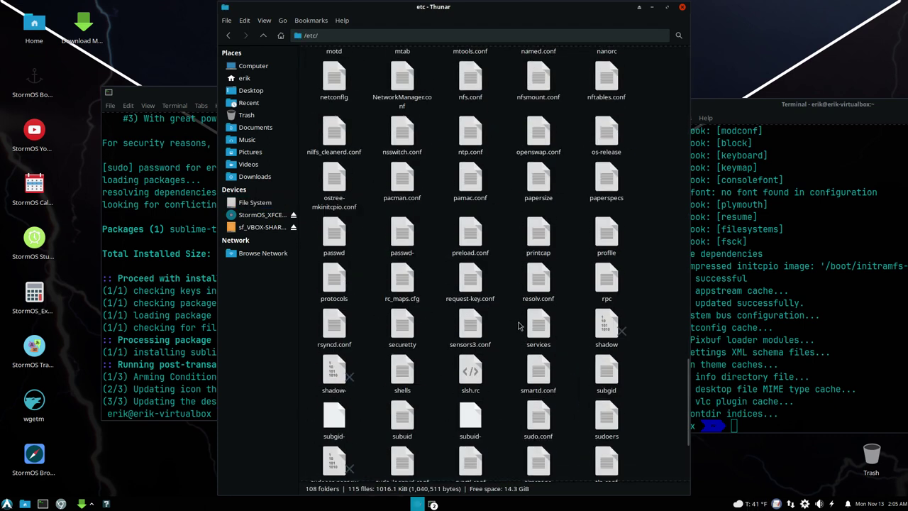
pyautogui.scroll(5, 518, 326)
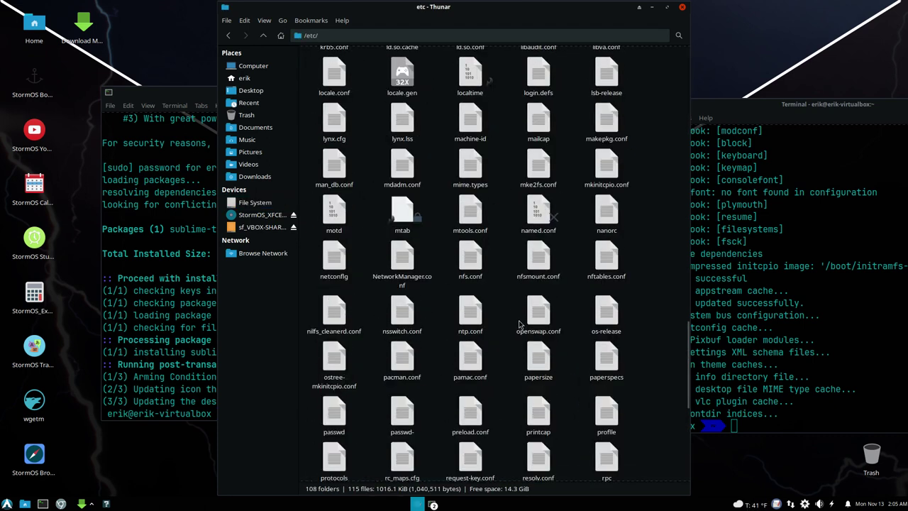
pyautogui.doubleClick(607, 171)
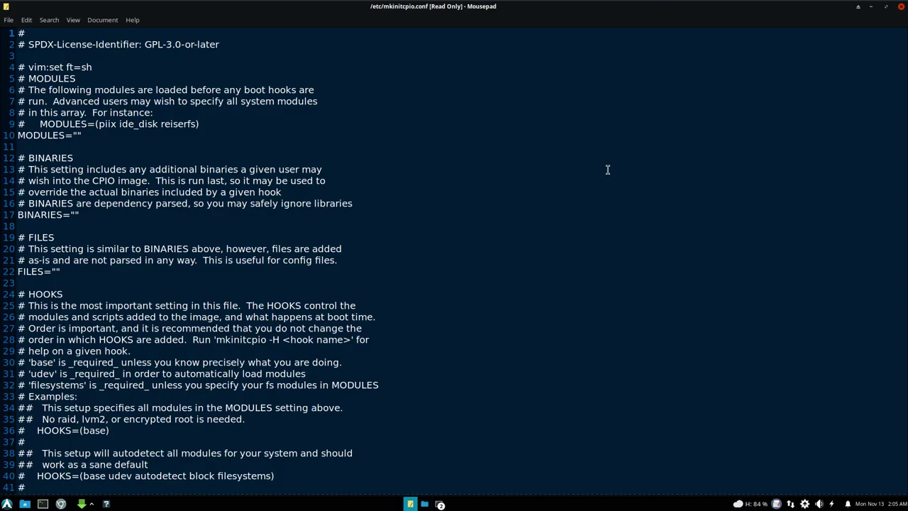
# Step: Set Sublime Text as the default application for mkinitcpio.conf and open it there
pyautogui.click(901, 8)
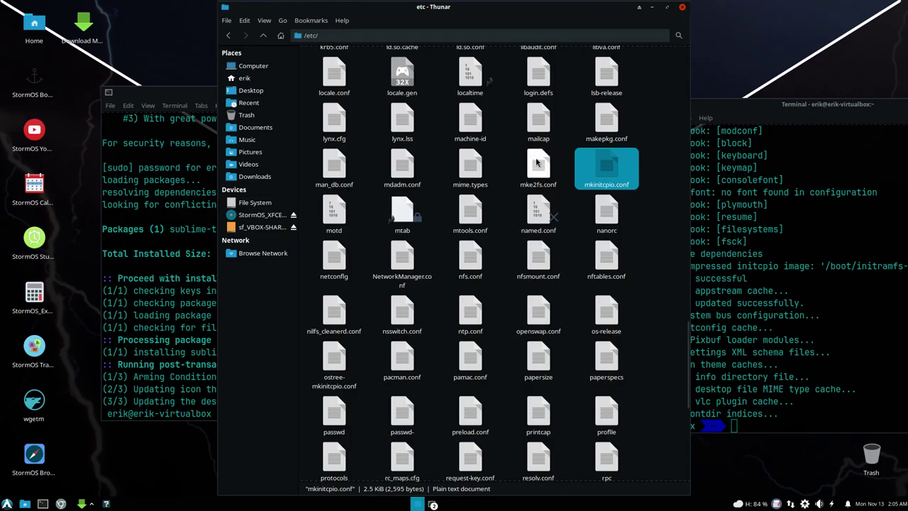
pyautogui.rightClick(610, 170)
pyautogui.click(607, 167)
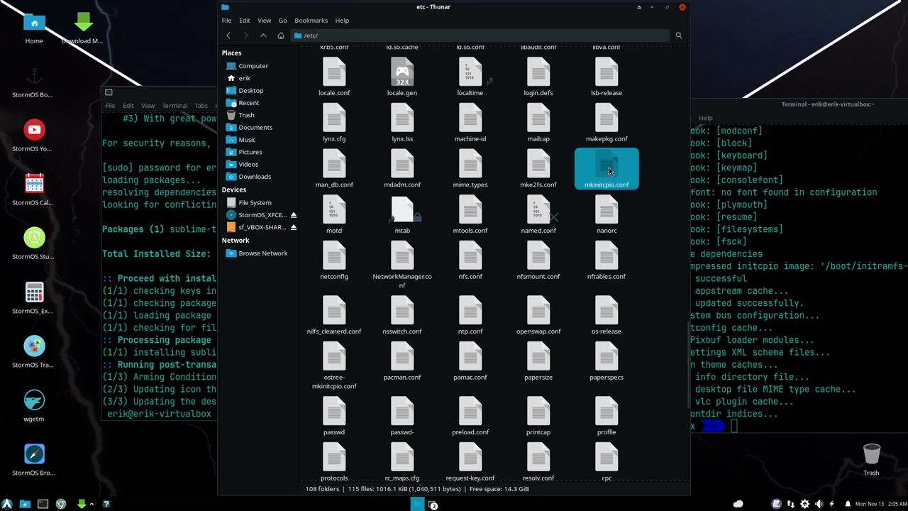
pyautogui.rightClick(608, 170)
pyautogui.moveTo(678, 190)
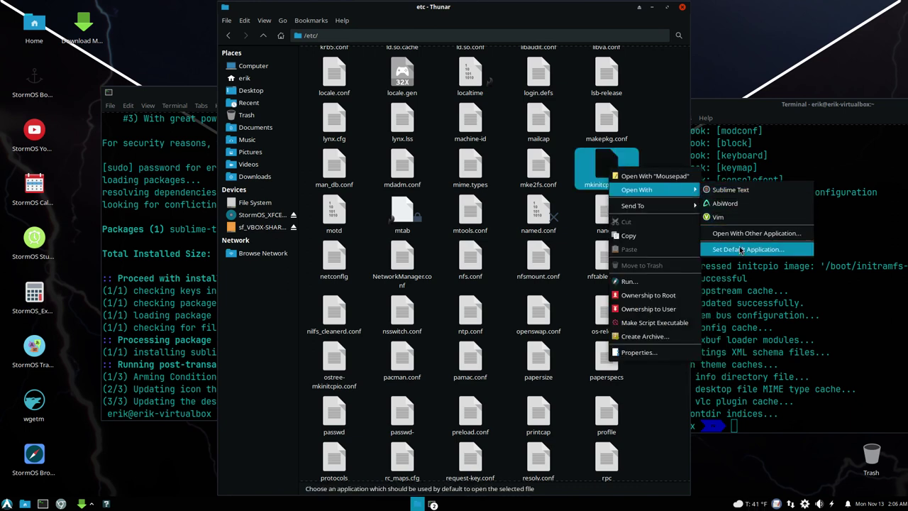
pyautogui.click(742, 249)
pyautogui.click(385, 268)
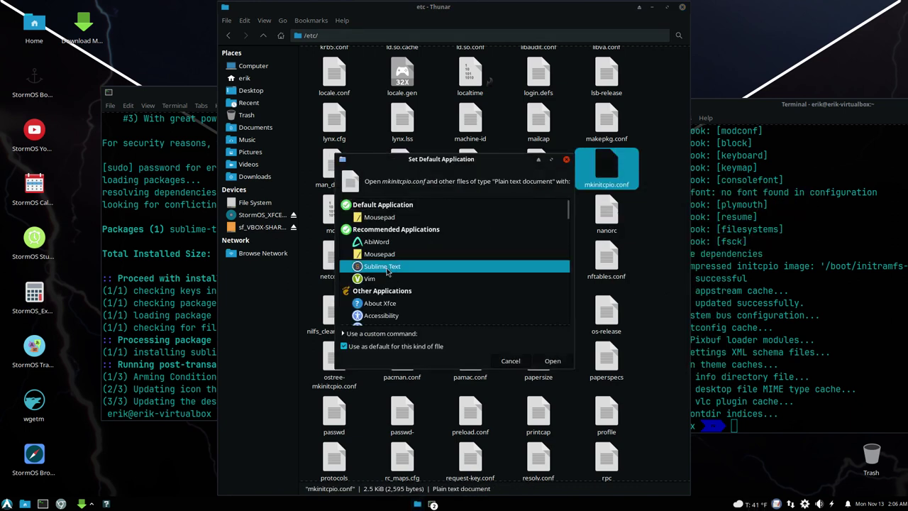
pyautogui.click(555, 361)
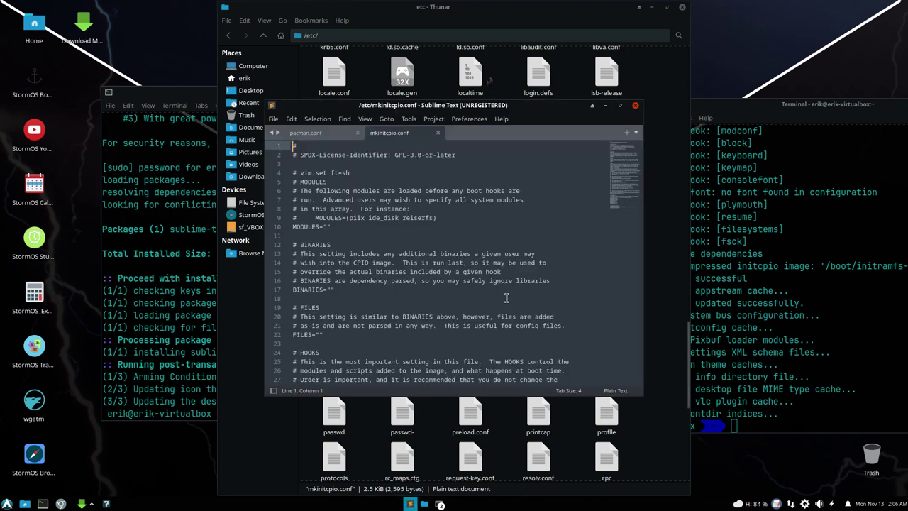
# Step: Inspect the empty MODULES, zstd COMPRESSION and plymouth/resume HOOKS entries, then close Sublime Text
pyautogui.click(327, 227)
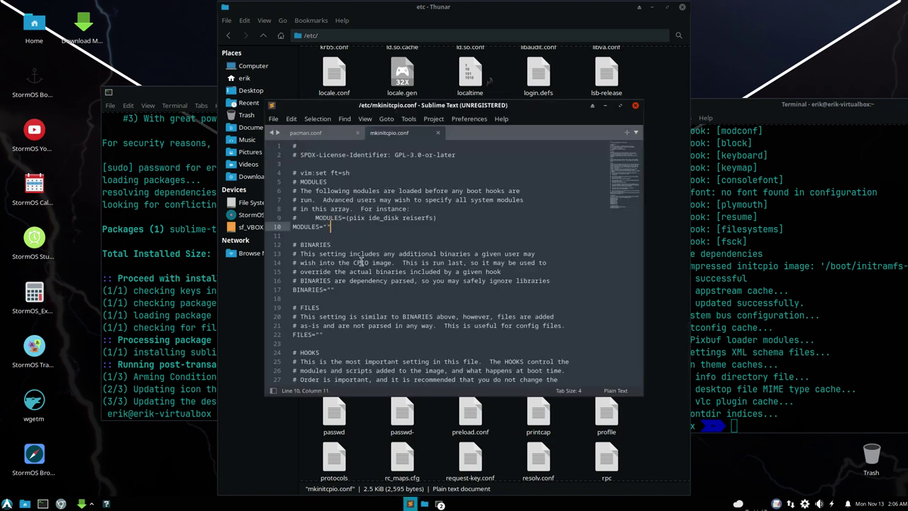
pyautogui.scroll(-9, 360, 261)
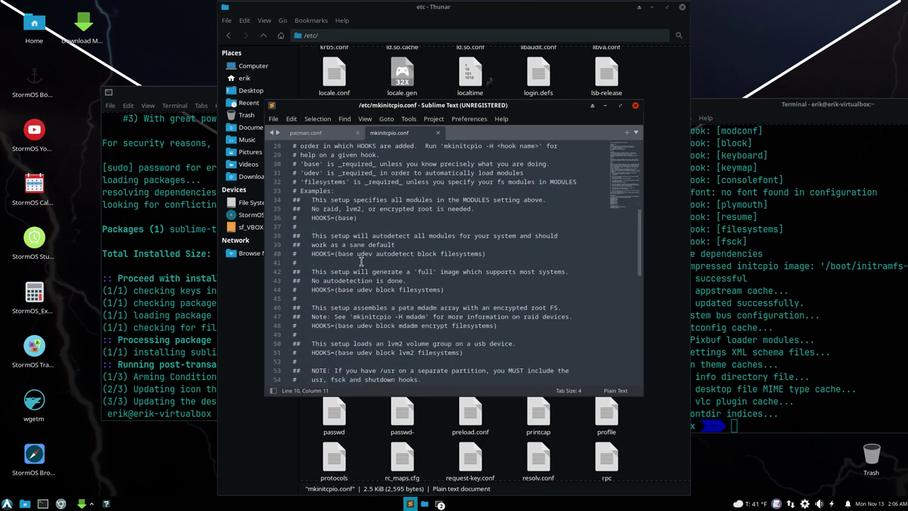
pyautogui.scroll(-7, 360, 261)
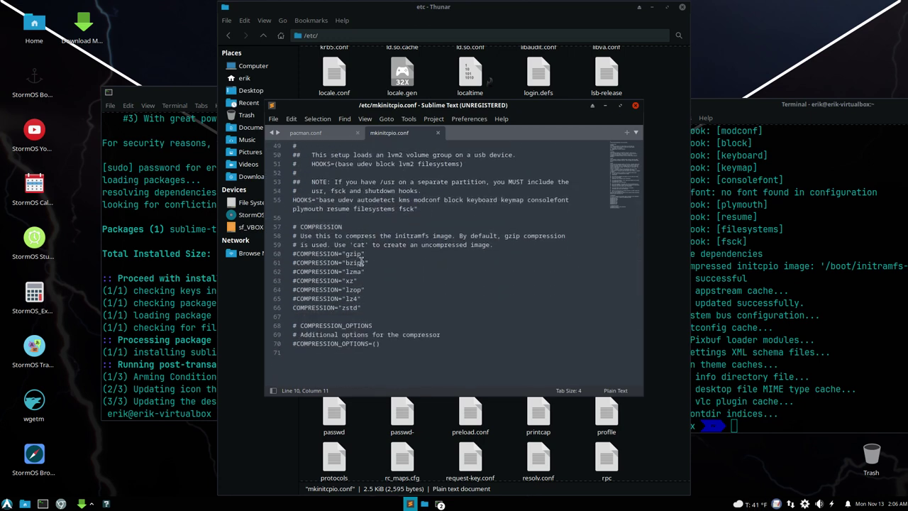
pyautogui.moveTo(362, 307); pyautogui.dragTo(328, 307)
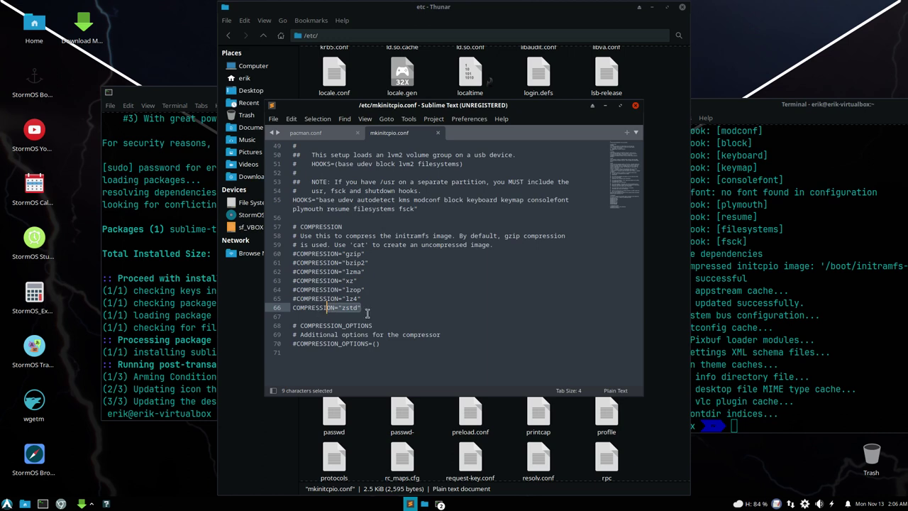
pyautogui.scroll(2, 381, 313)
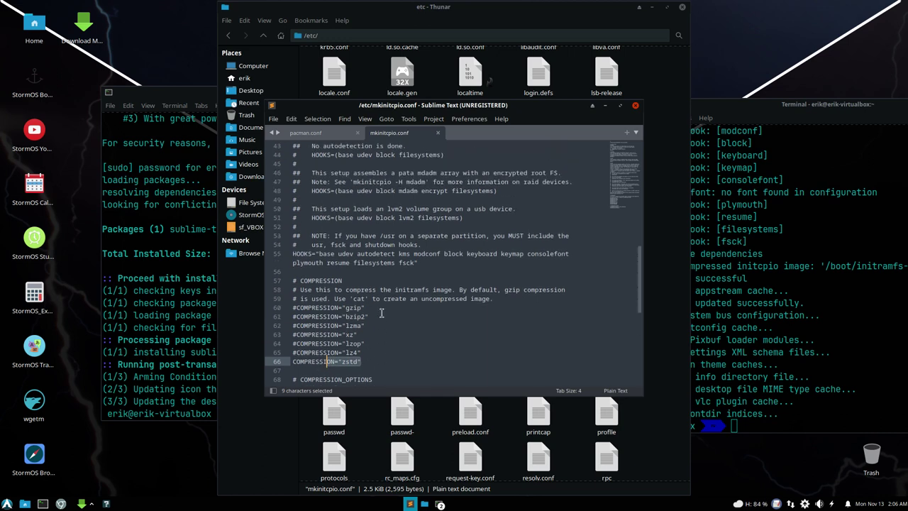
pyautogui.click(339, 253)
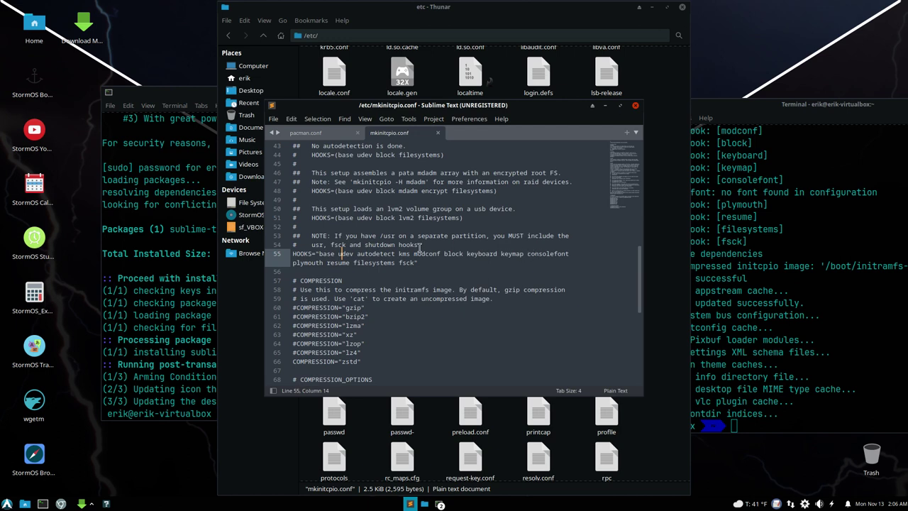
pyautogui.doubleClick(308, 262)
pyautogui.doubleClick(339, 262)
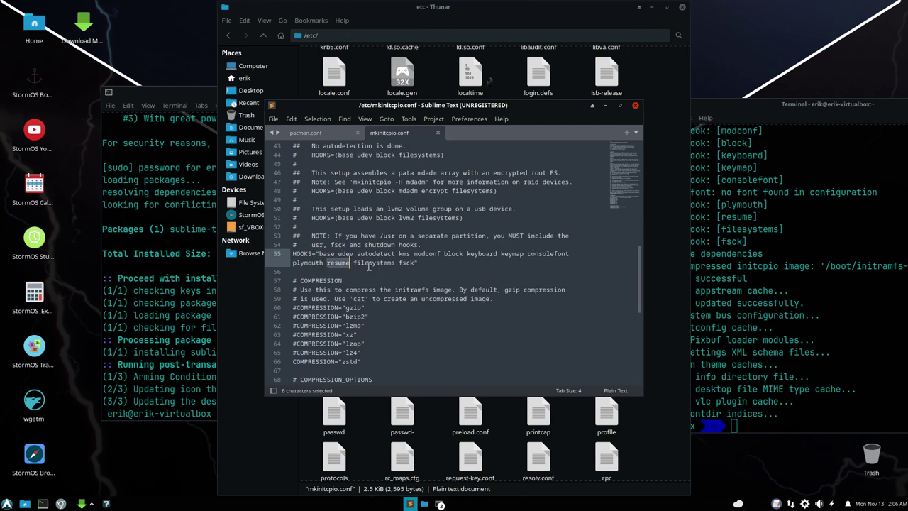
pyautogui.click(635, 105)
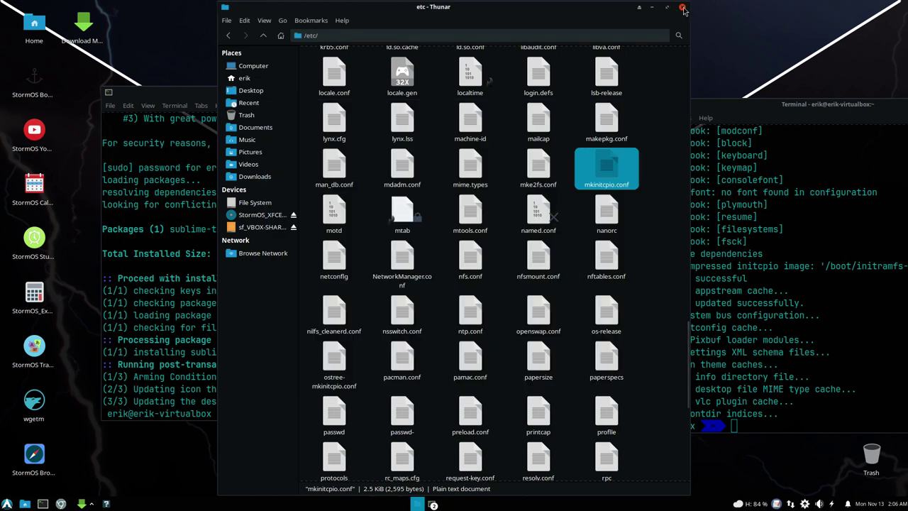
# Step: Close Thunar, reboot into StormOS Linux and sign in with the password
pyautogui.click(683, 7)
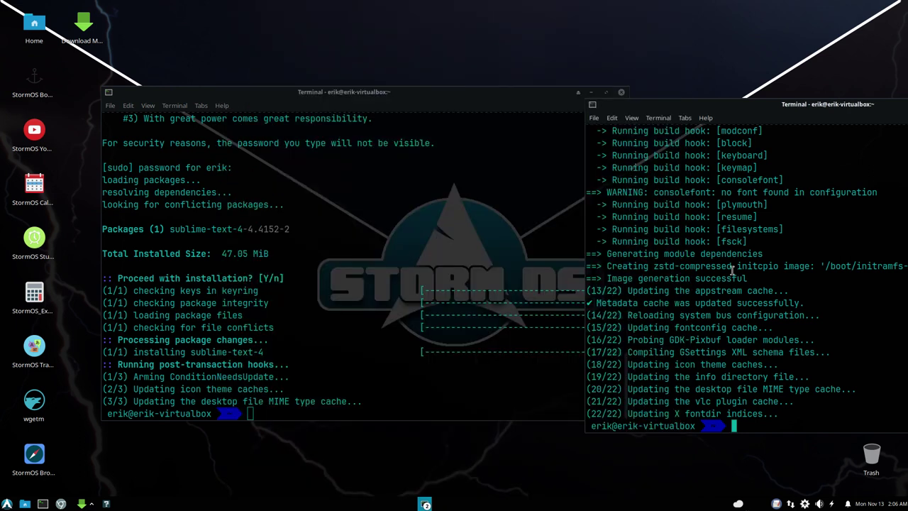
pyautogui.write('reboot')
pyautogui.press('Return')
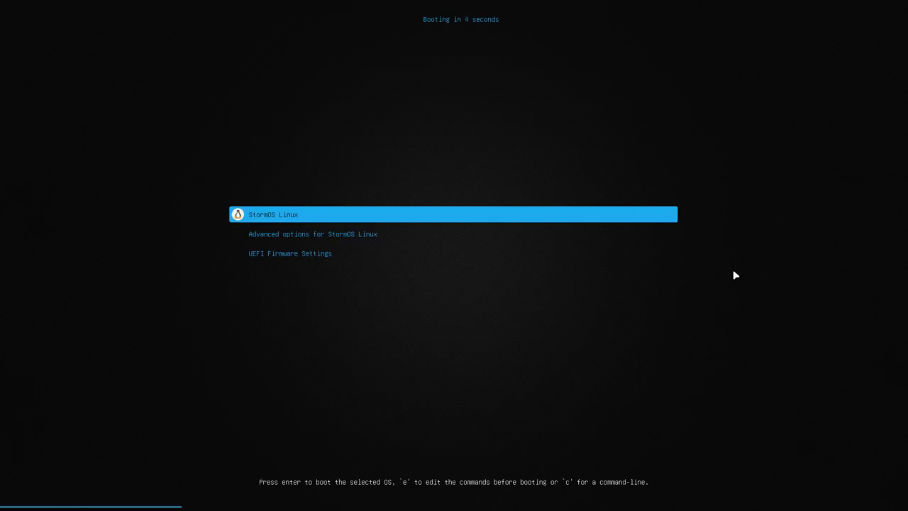
pyautogui.press('Return')
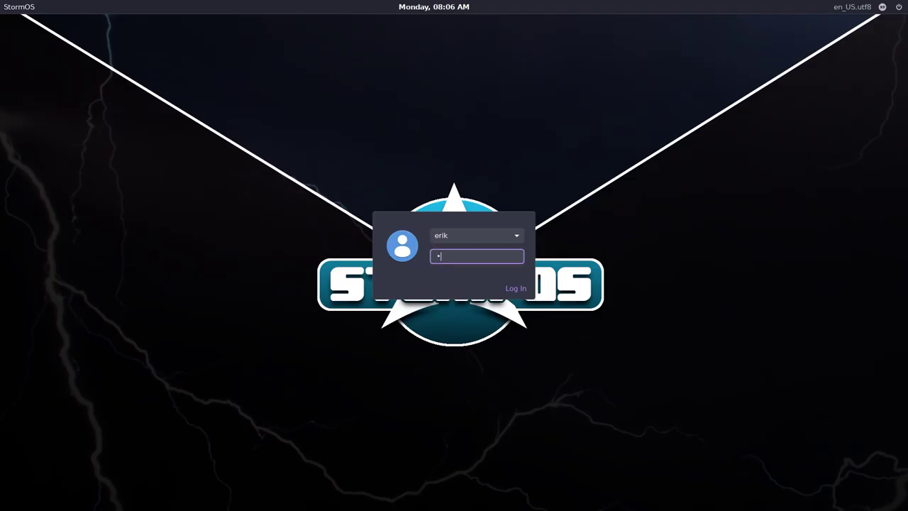
pyautogui.press('Return')
pyautogui.press('Return')
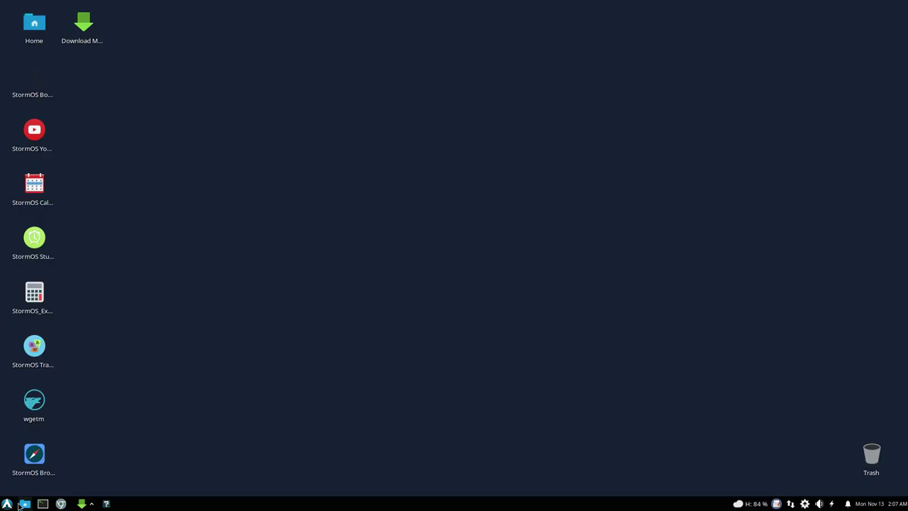
# Step: Log out from the Whisker Menu and log back in
pyautogui.click(7, 504)
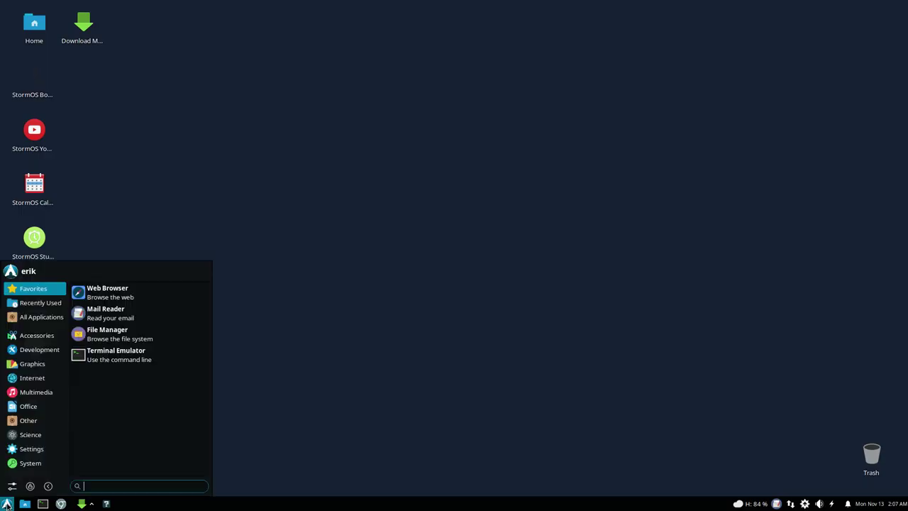
pyautogui.click(48, 486)
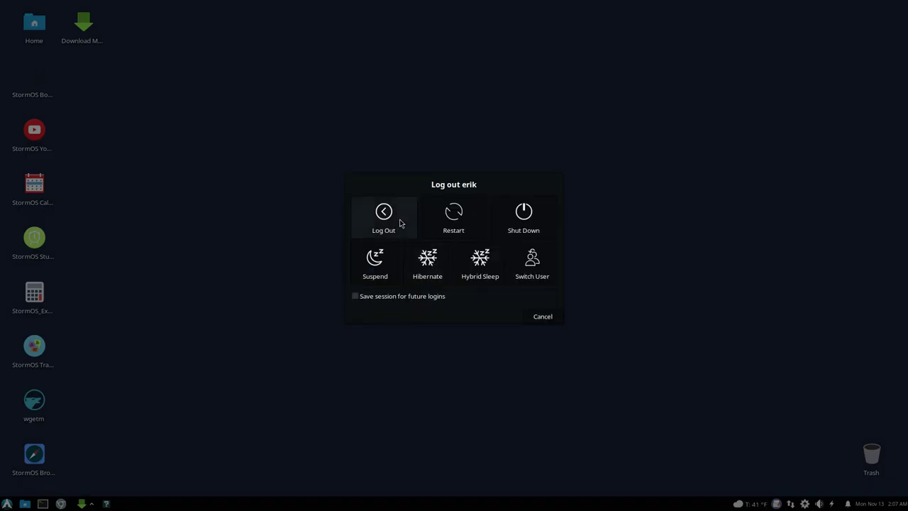
pyautogui.click(400, 223)
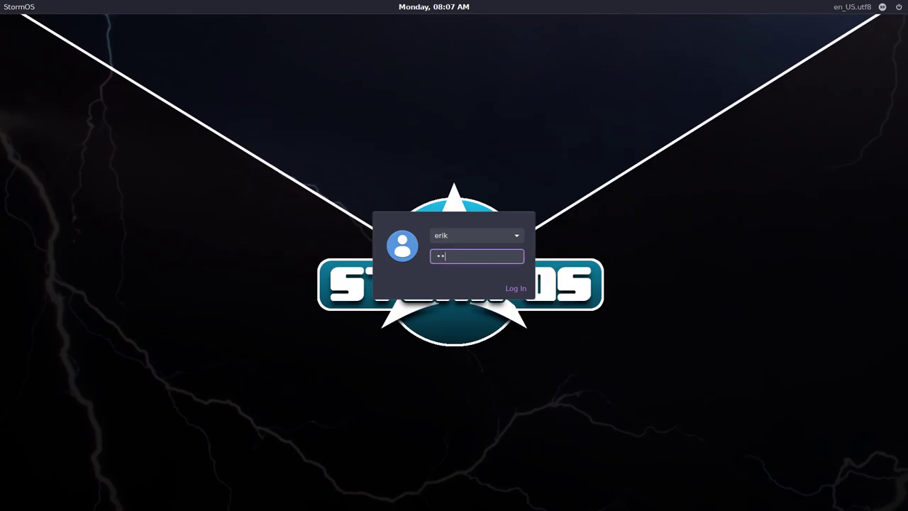
pyautogui.press('Return')
pyautogui.press('Return')
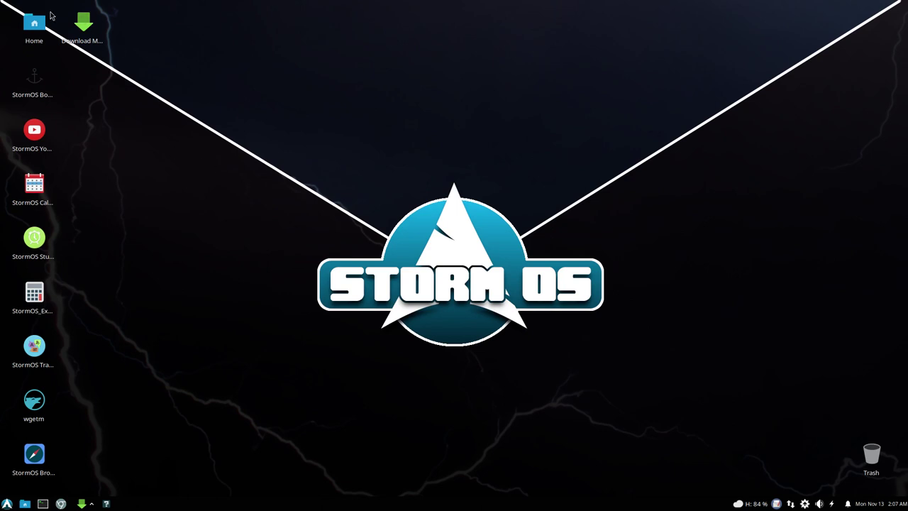
# Step: Set the desktop wallpaper to the dark rainy city street picture through Desktop Settings
pyautogui.moveTo(74, 25)
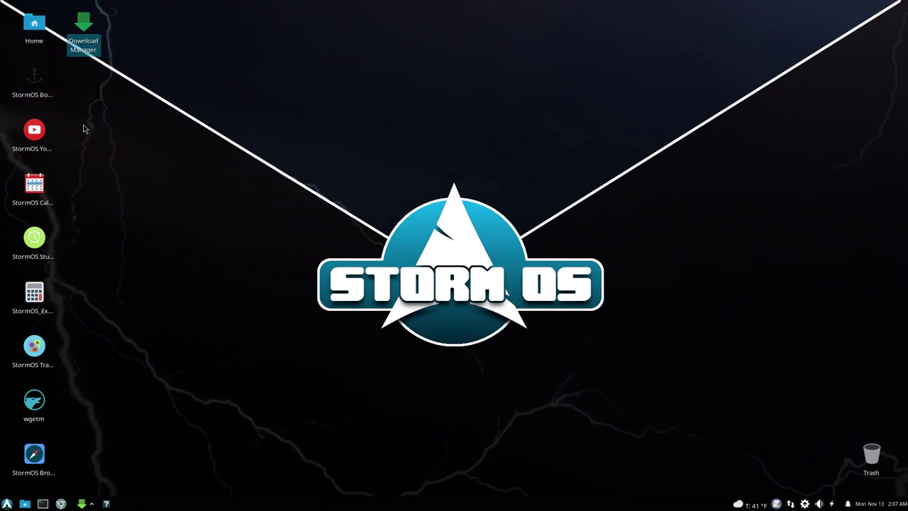
pyautogui.click(7, 505)
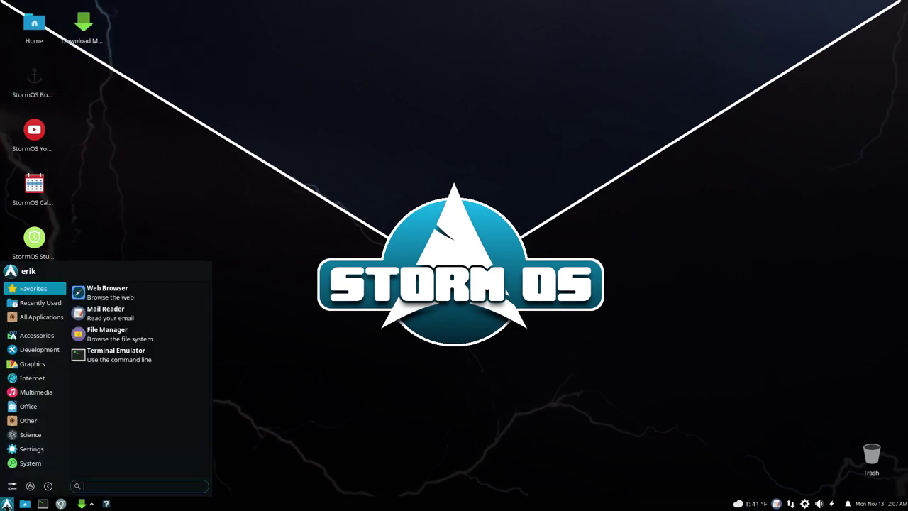
pyautogui.click(313, 174)
pyautogui.rightClick(313, 173)
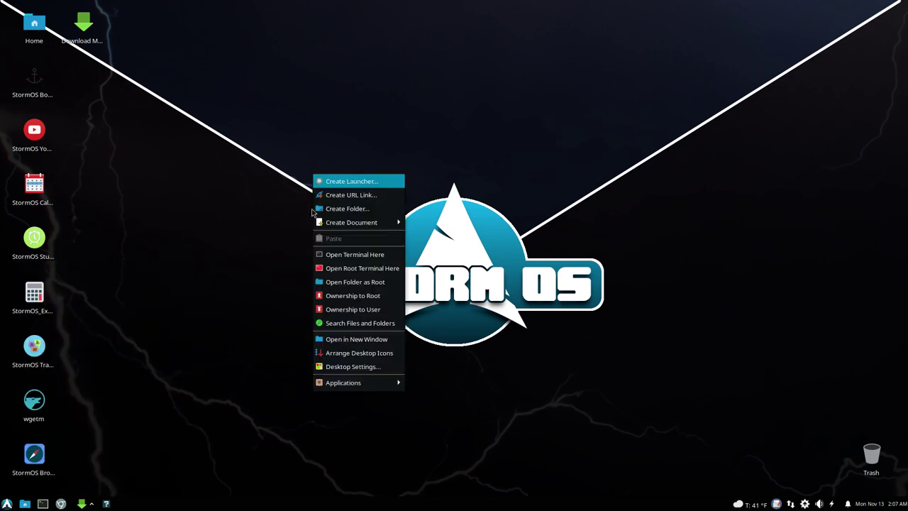
pyautogui.click(363, 366)
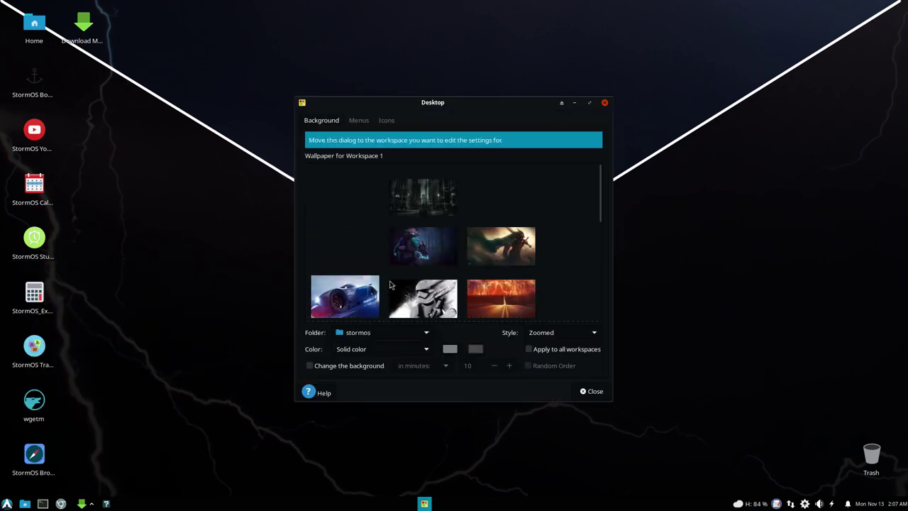
pyautogui.click(414, 260)
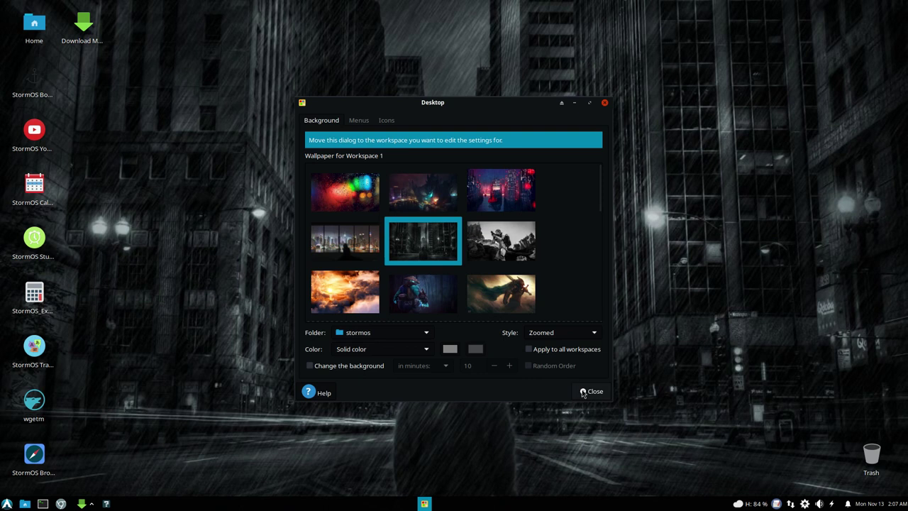
pyautogui.click(590, 391)
pyautogui.click(7, 504)
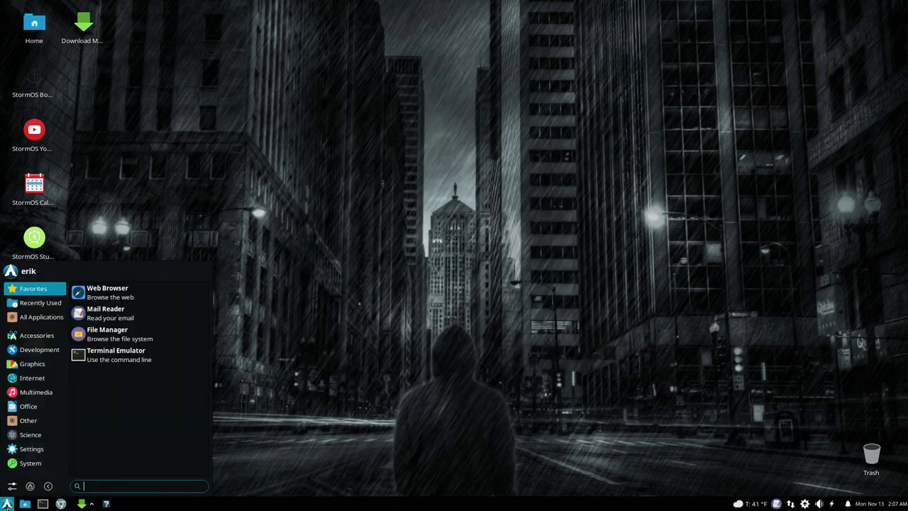
# Step: Launch the Plank dock from the Accessories menu
pyautogui.click(42, 338)
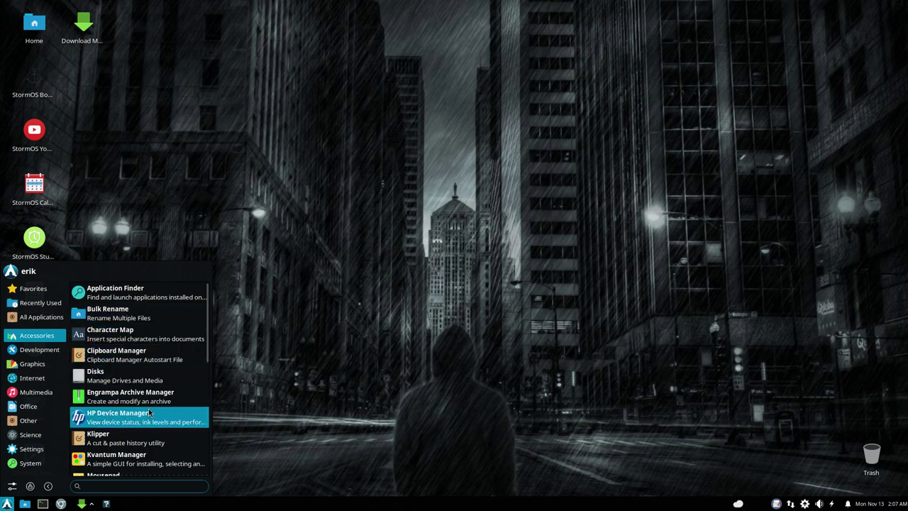
pyautogui.scroll(-3, 148, 408)
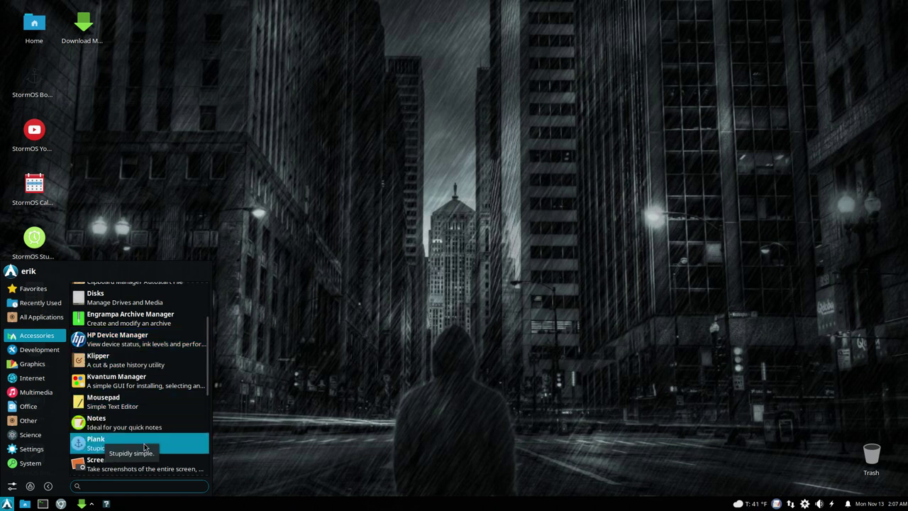
pyautogui.scroll(-2, 144, 443)
pyautogui.scroll(-3, 144, 443)
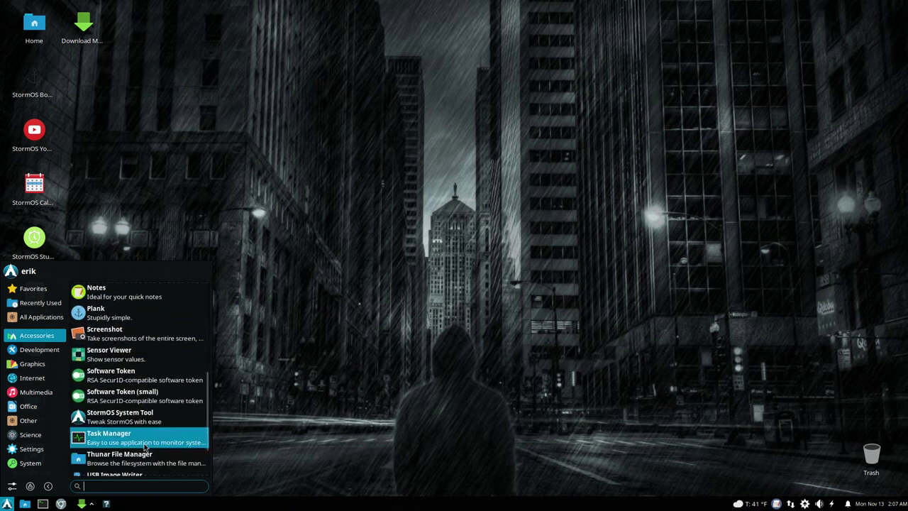
pyautogui.click(142, 320)
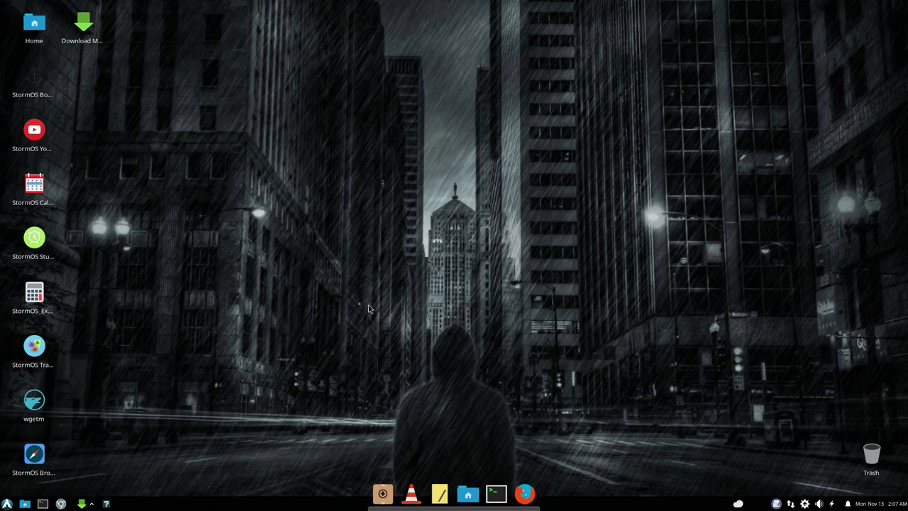
# Step: Give the dock the Transparent theme and move it to the Top position
pyautogui.rightClick(456, 504)
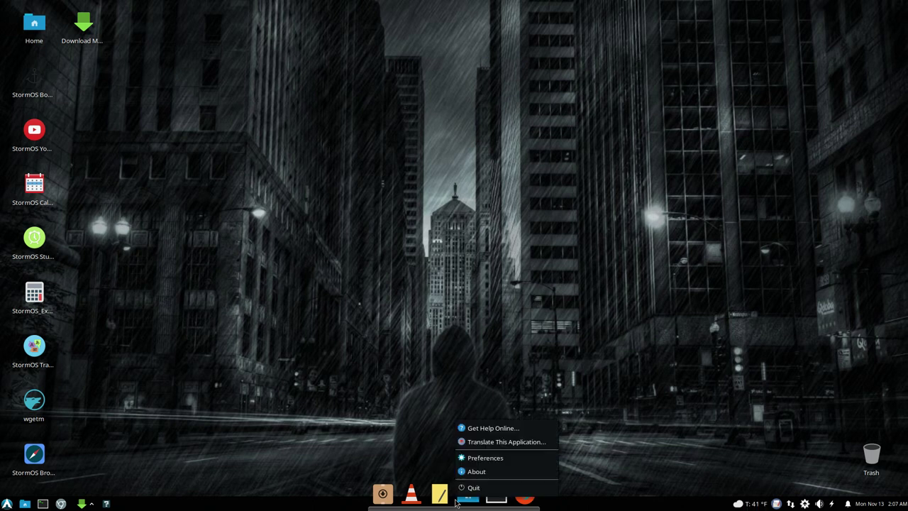
pyautogui.click(483, 459)
pyautogui.click(407, 196)
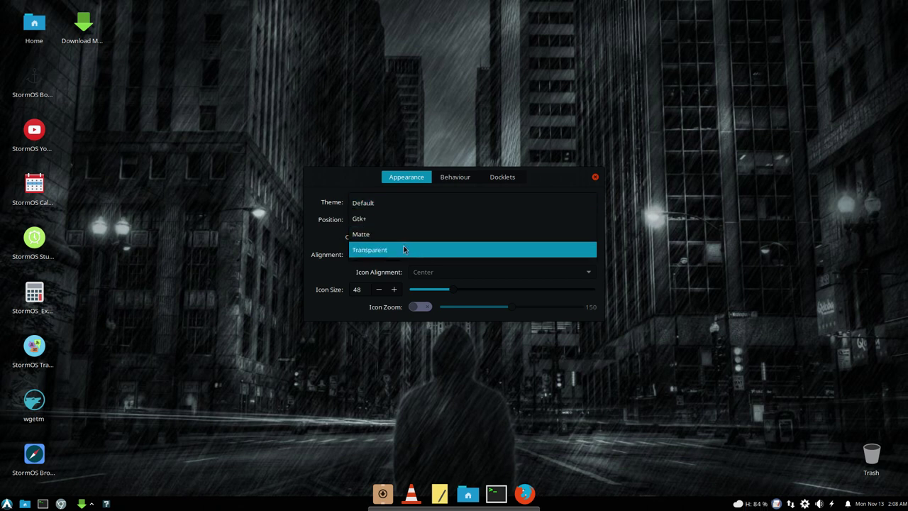
pyautogui.click(404, 248)
pyautogui.click(424, 223)
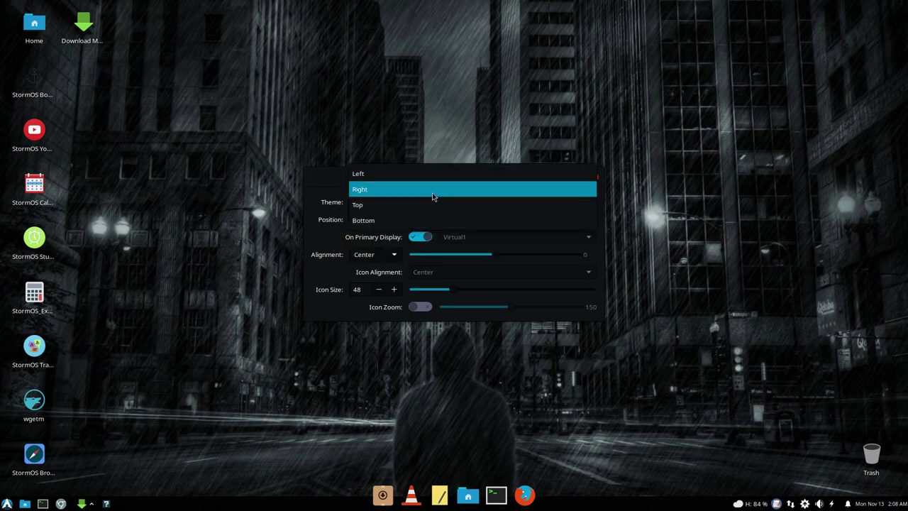
pyautogui.click(432, 201)
pyautogui.click(595, 177)
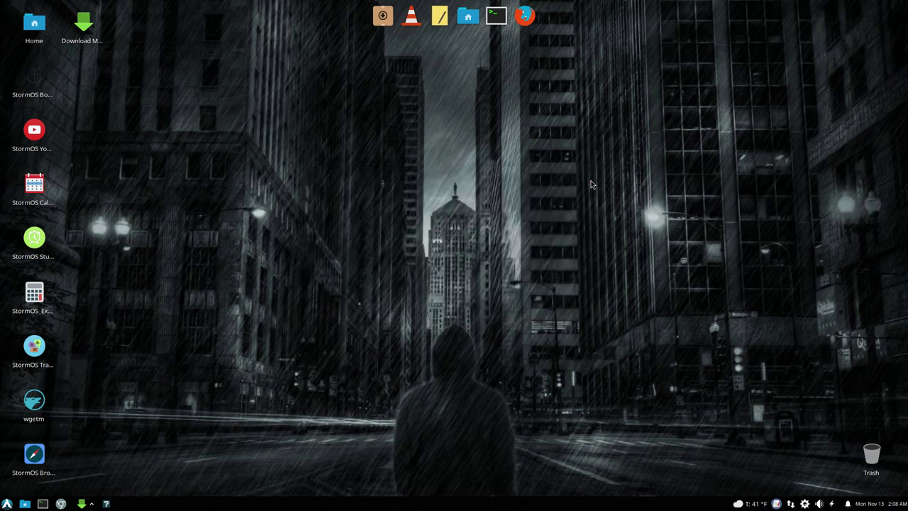
pyautogui.click(7, 503)
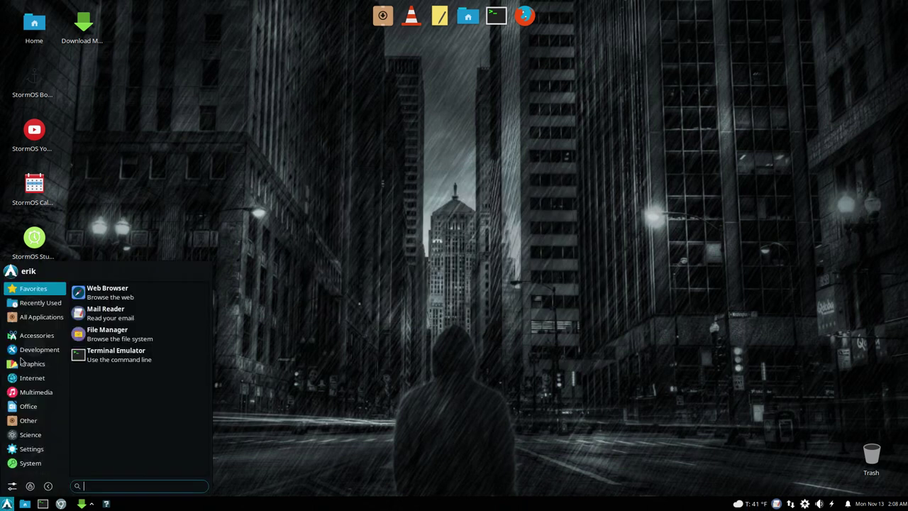
# Step: Launch StormOS System Tool and run Step 9, Install Proprietary Drivers, with the sudo password
pyautogui.click(34, 337)
pyautogui.scroll(-6, 147, 397)
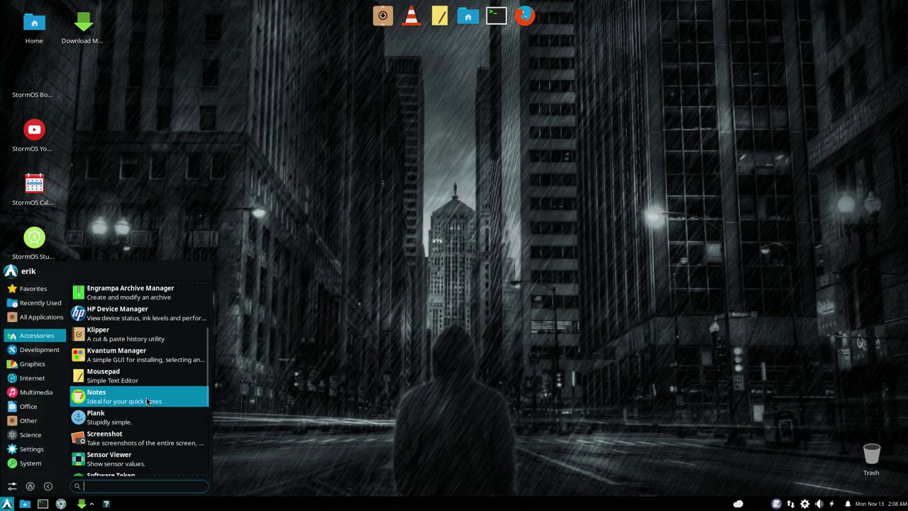
pyautogui.scroll(-2, 146, 402)
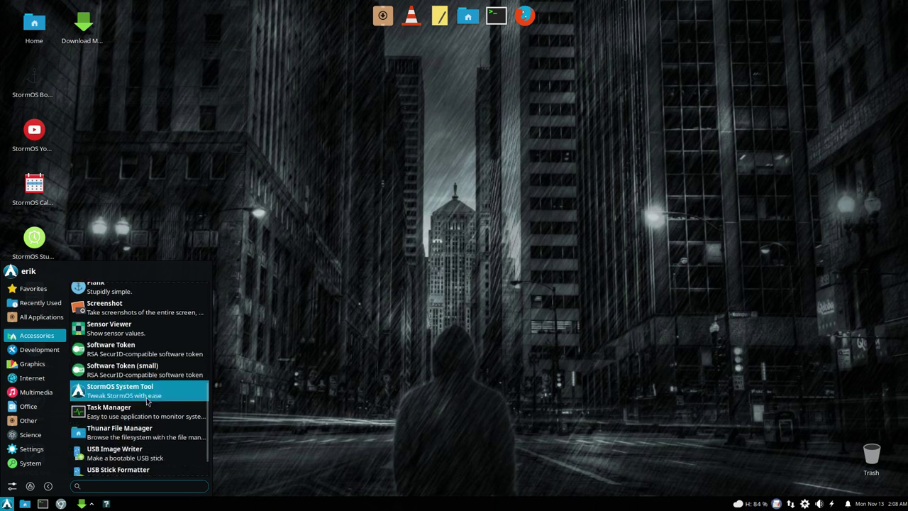
pyautogui.click(134, 396)
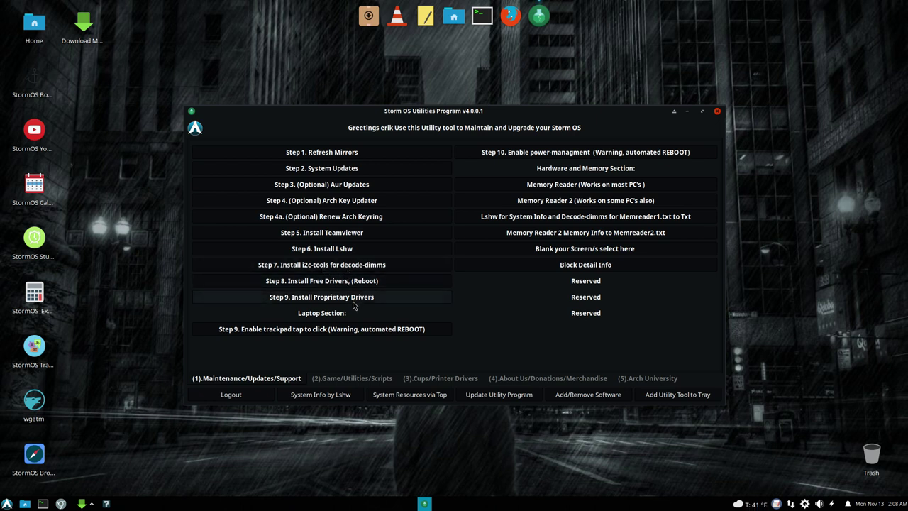
pyautogui.click(380, 330)
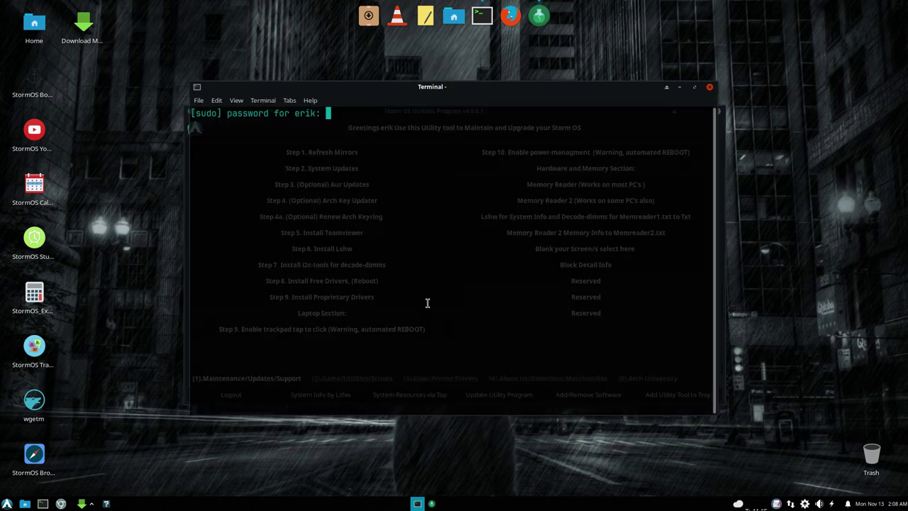
pyautogui.press('Return')
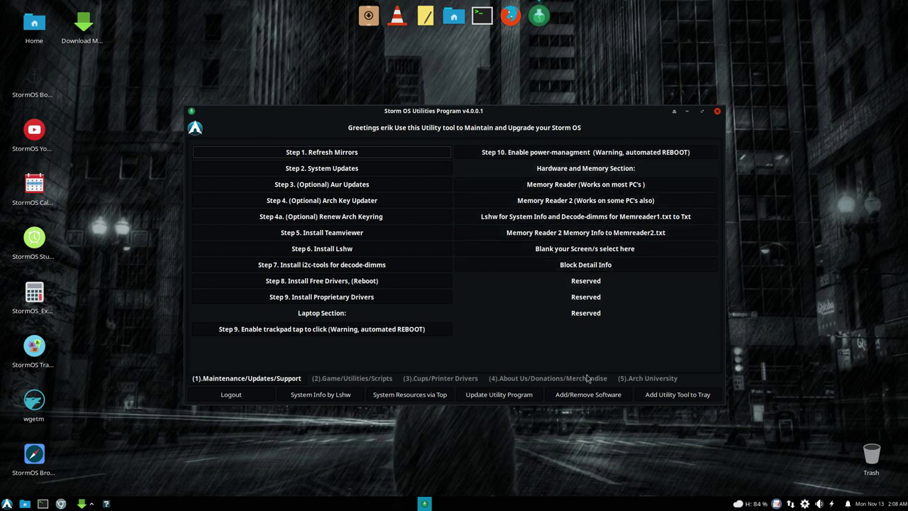
# Step: Run System Info by Lshw twice, failing with lshw not found, then close terminal and utility
pyautogui.click(355, 394)
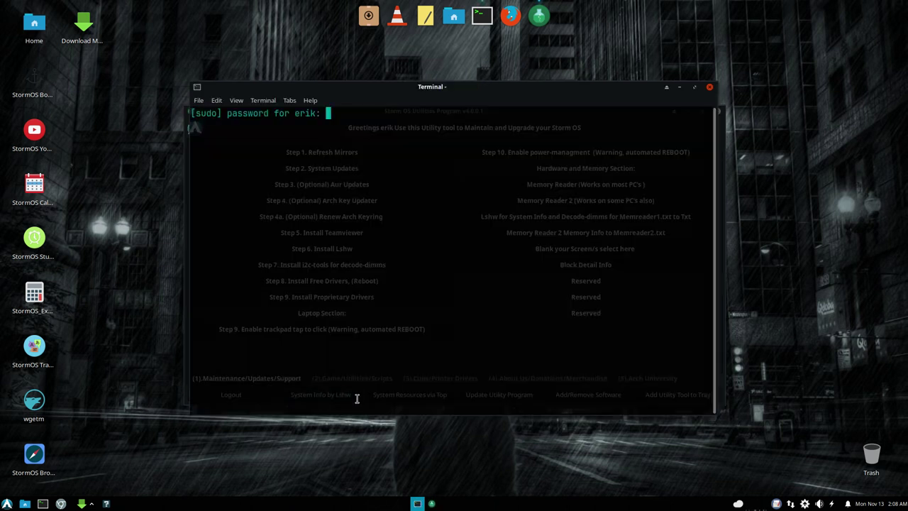
pyautogui.press('Return')
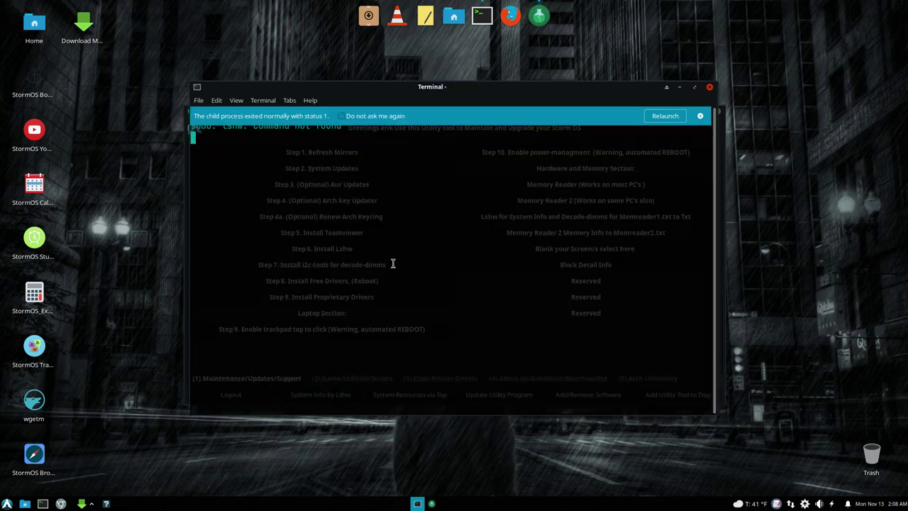
pyautogui.click(673, 117)
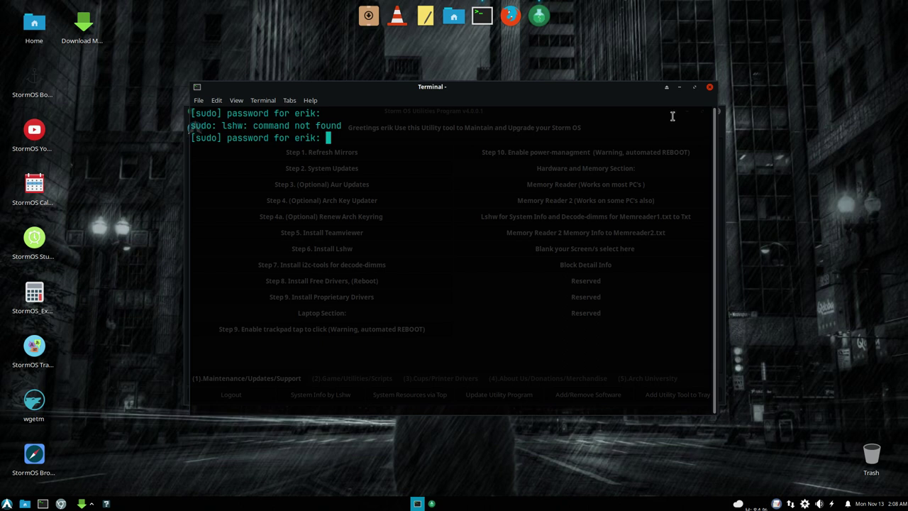
pyautogui.press('Return')
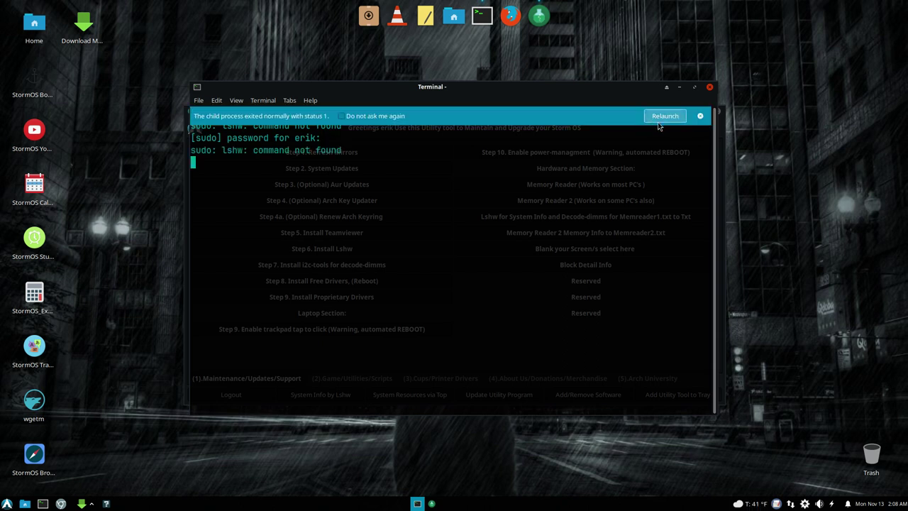
pyautogui.click(710, 86)
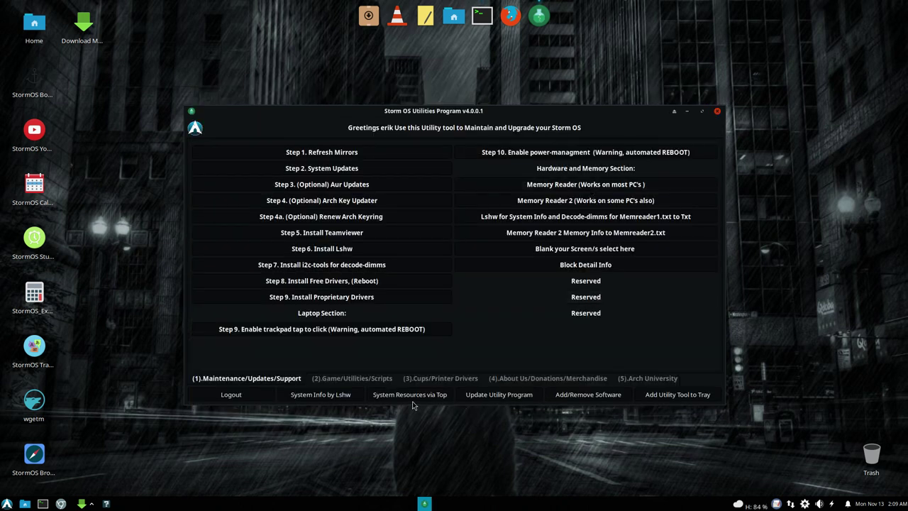
pyautogui.click(717, 110)
# Step: Open the Whisker Menu and browse the Accessories, Development, Graphics, Internet, Multimedia and Office apps
pyautogui.click(7, 504)
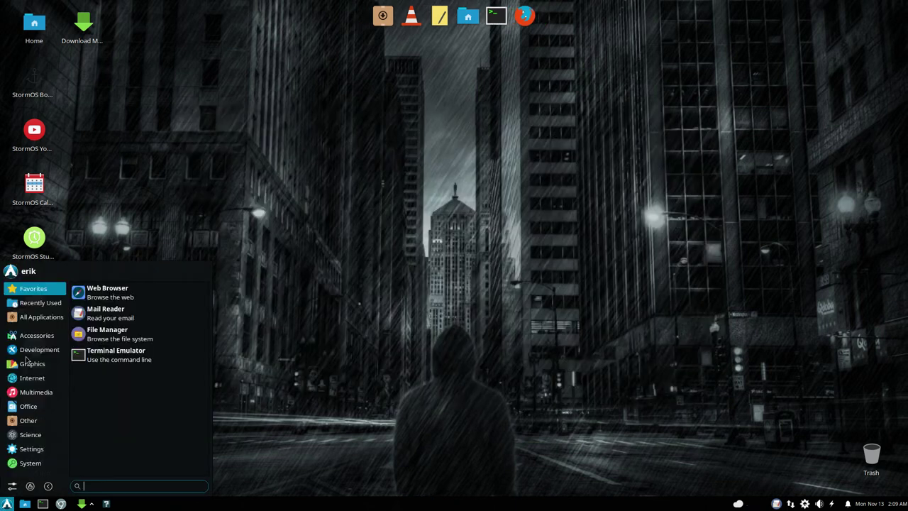
pyautogui.click(45, 338)
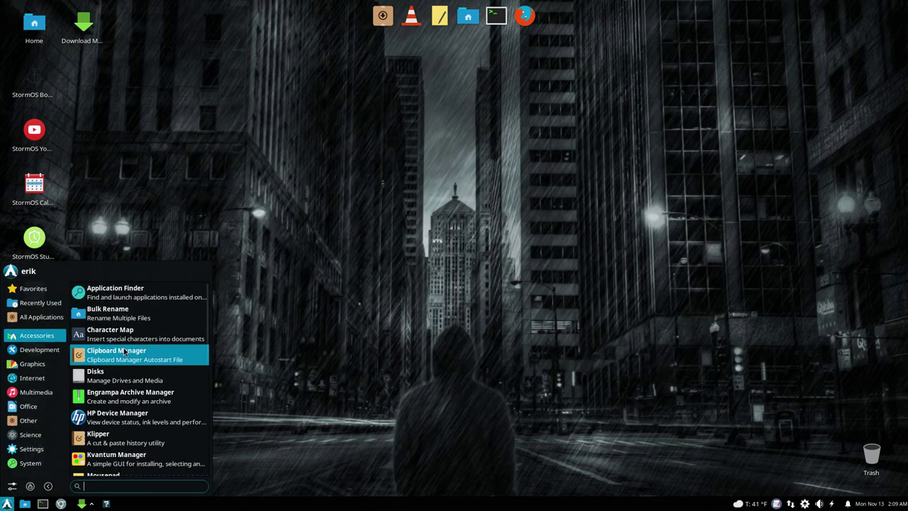
pyautogui.scroll(-5, 129, 375)
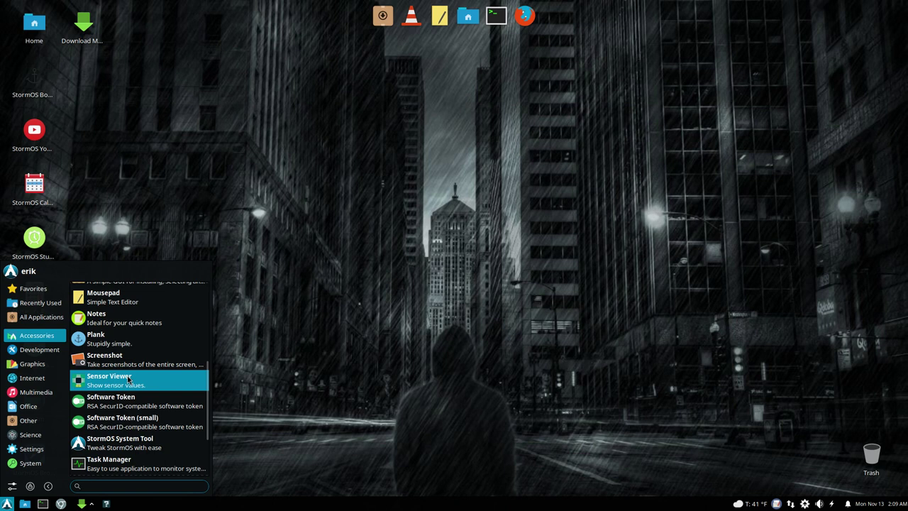
pyautogui.scroll(-2, 128, 379)
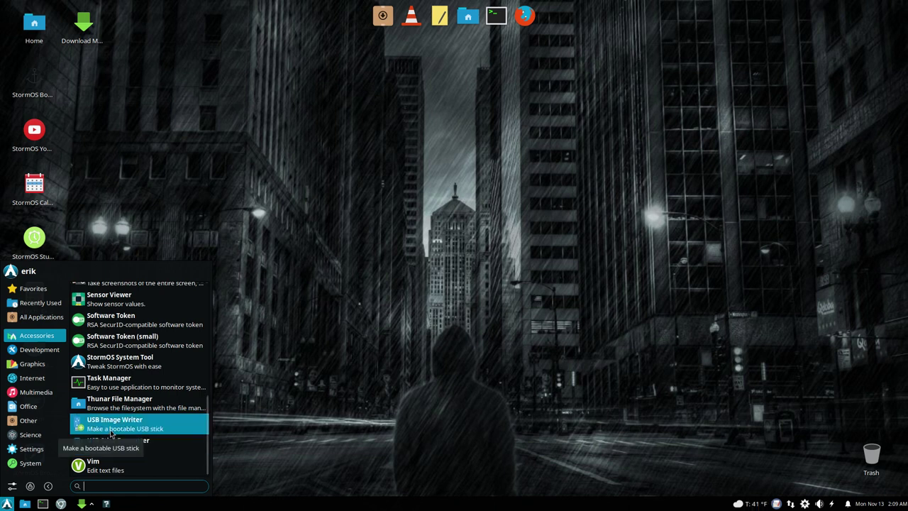
pyautogui.click(42, 351)
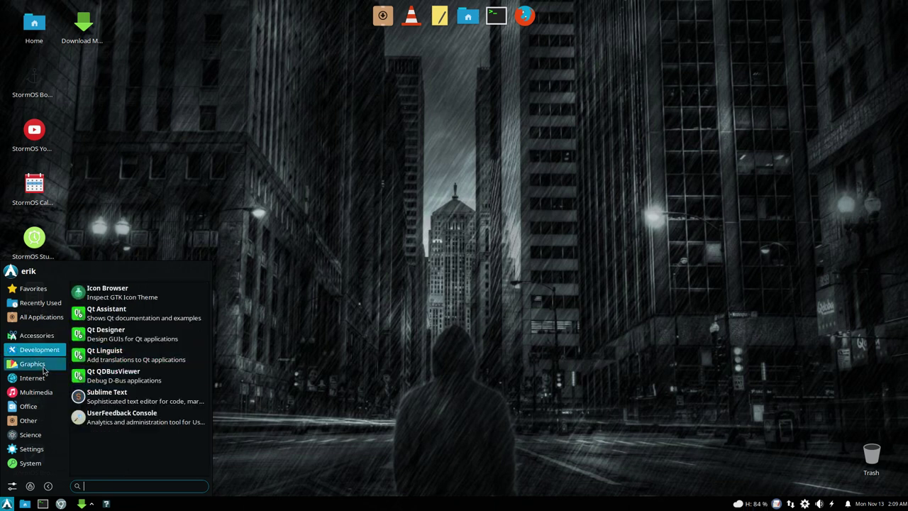
pyautogui.click(43, 368)
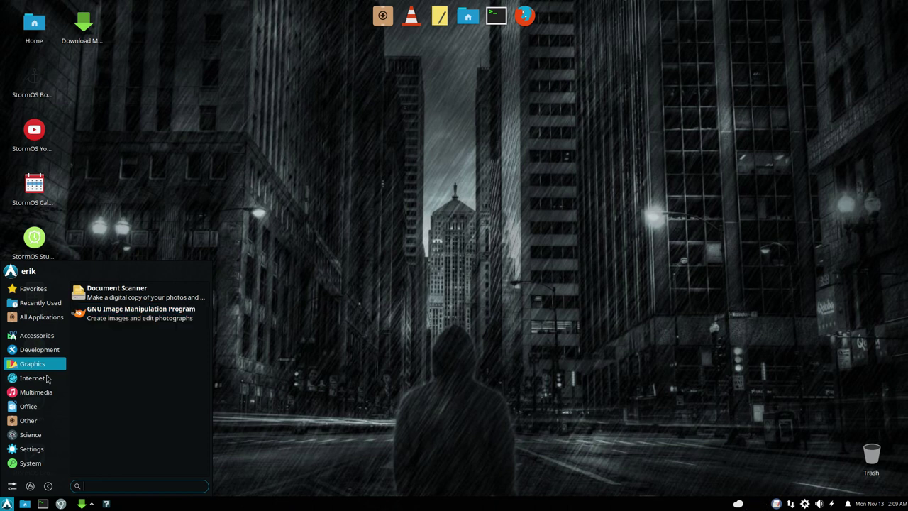
pyautogui.click(43, 379)
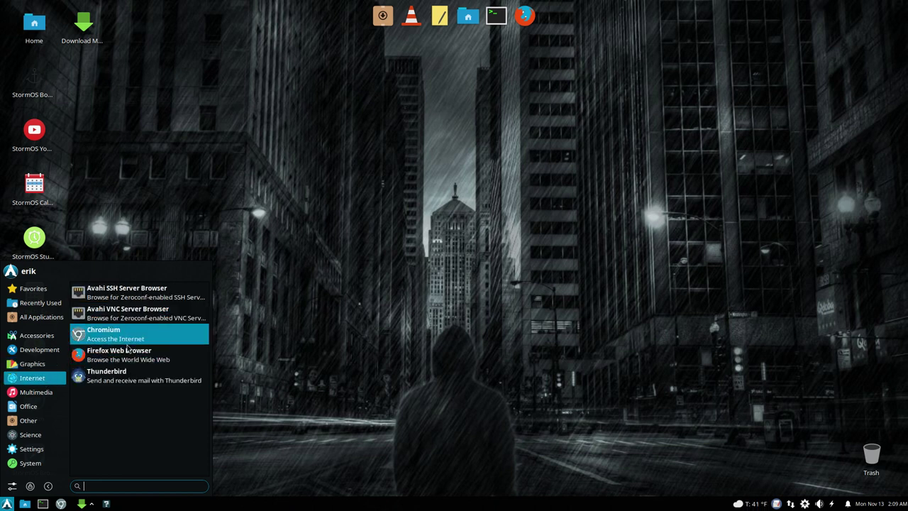
pyautogui.click(40, 393)
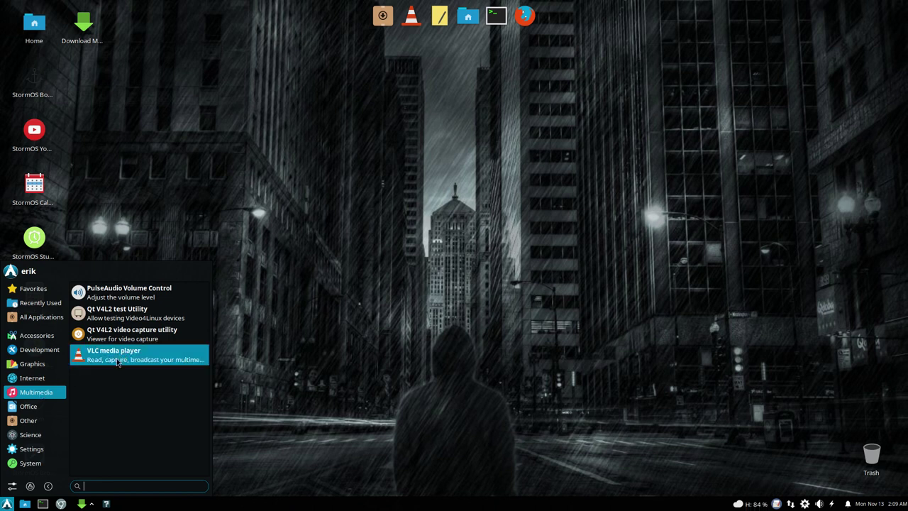
pyautogui.click(54, 408)
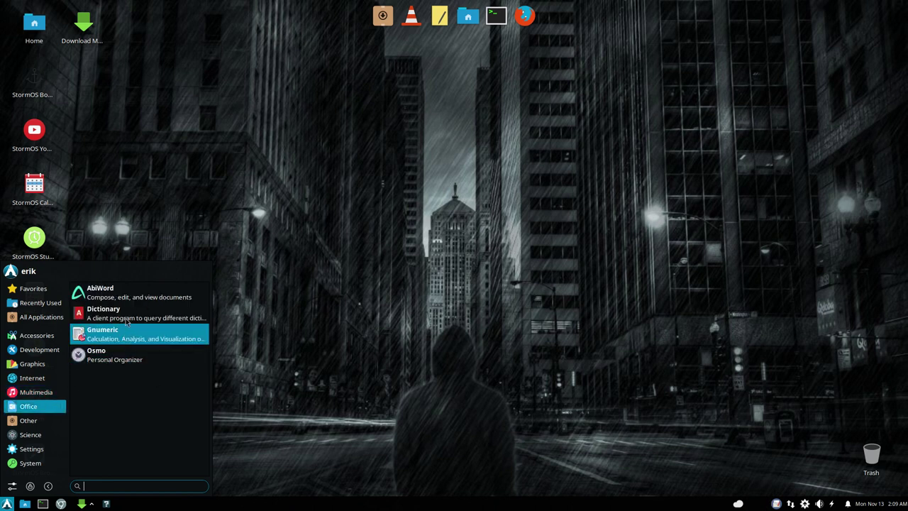
# Step: Scroll through the apps listed in the Other category
pyautogui.click(45, 424)
pyautogui.scroll(-2, 145, 377)
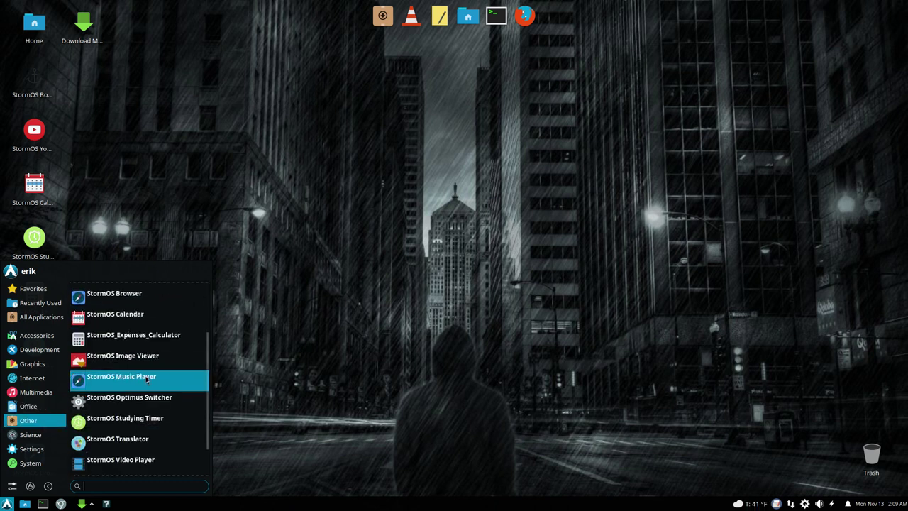
pyautogui.scroll(2, 146, 377)
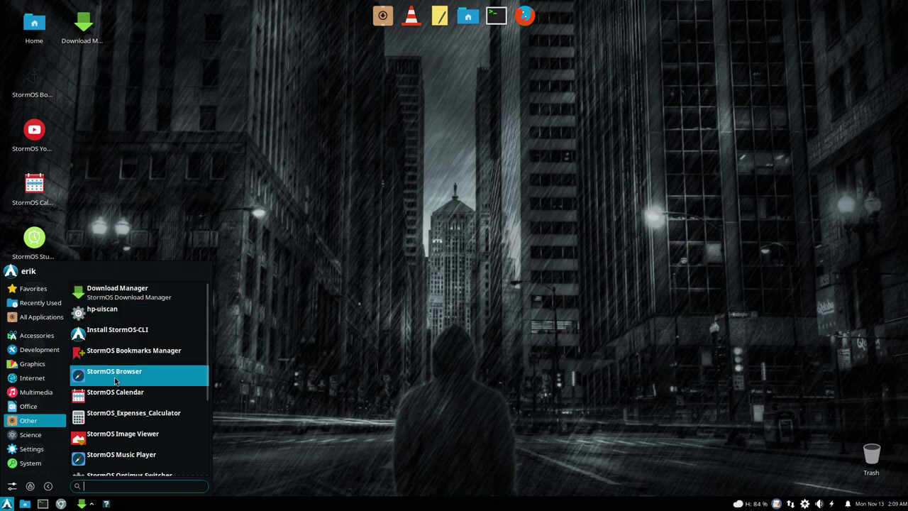
pyautogui.scroll(-2, 171, 434)
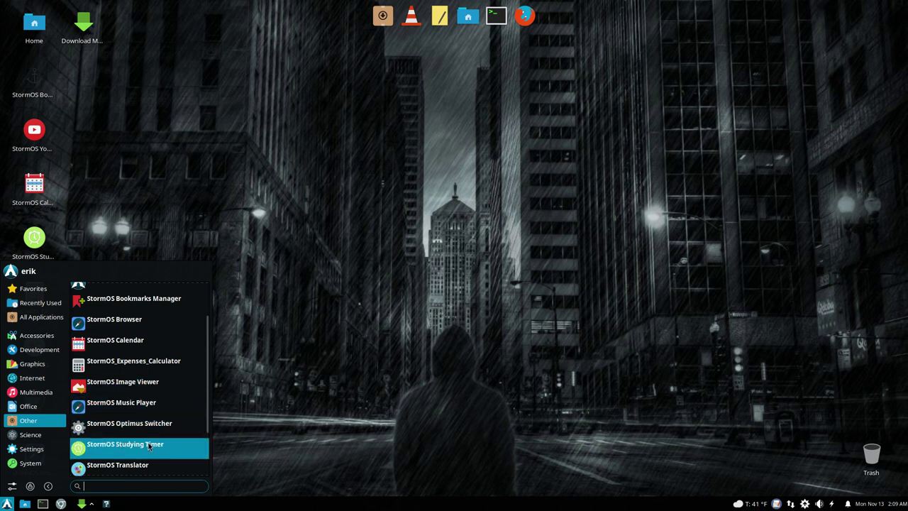
pyautogui.scroll(-2, 138, 460)
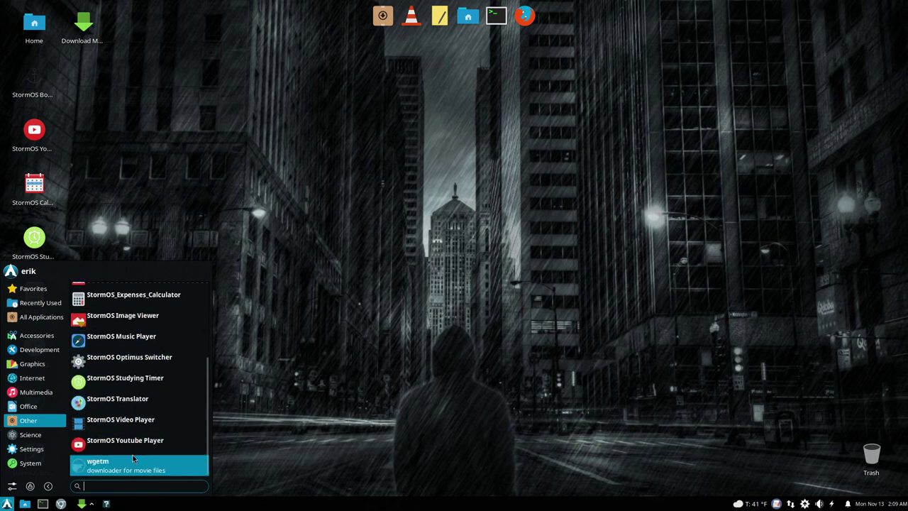
# Step: Browse the Science category, then scroll through the full Settings app list
pyautogui.click(42, 438)
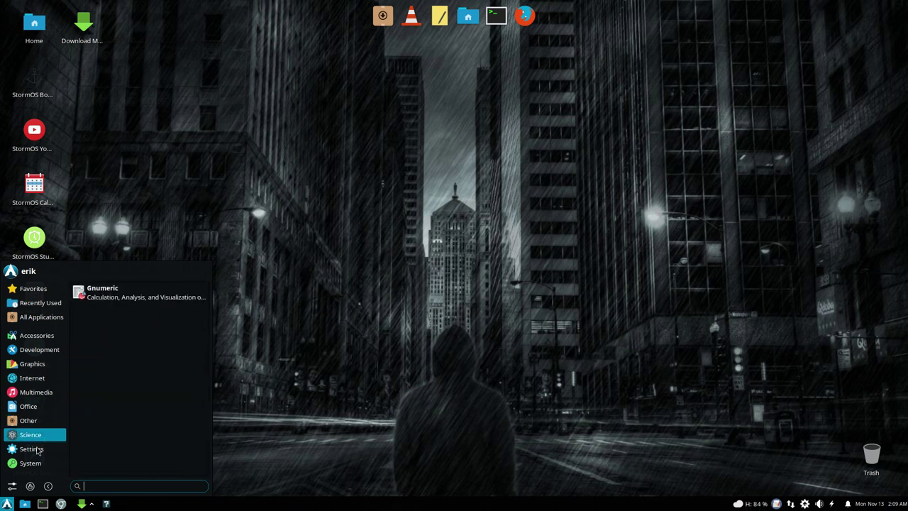
pyautogui.click(35, 448)
pyautogui.scroll(-2, 155, 427)
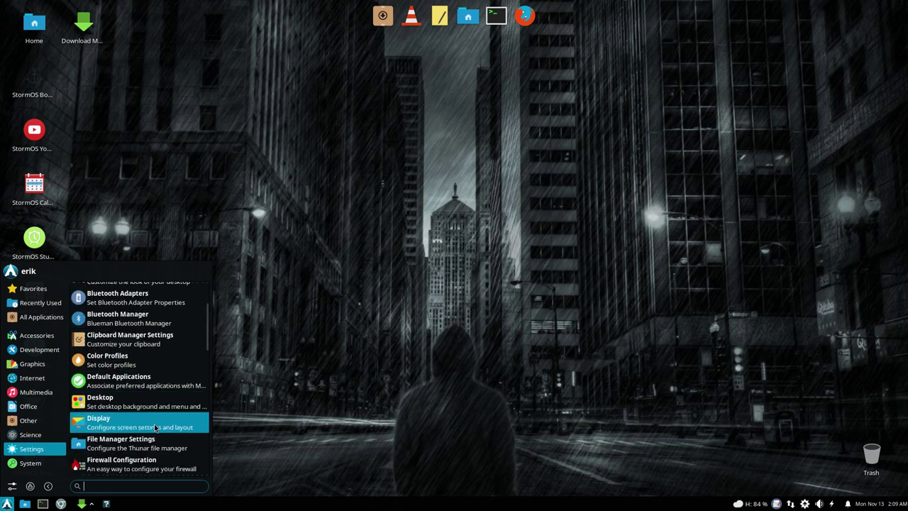
pyautogui.scroll(-2, 154, 427)
pyautogui.scroll(-3, 155, 427)
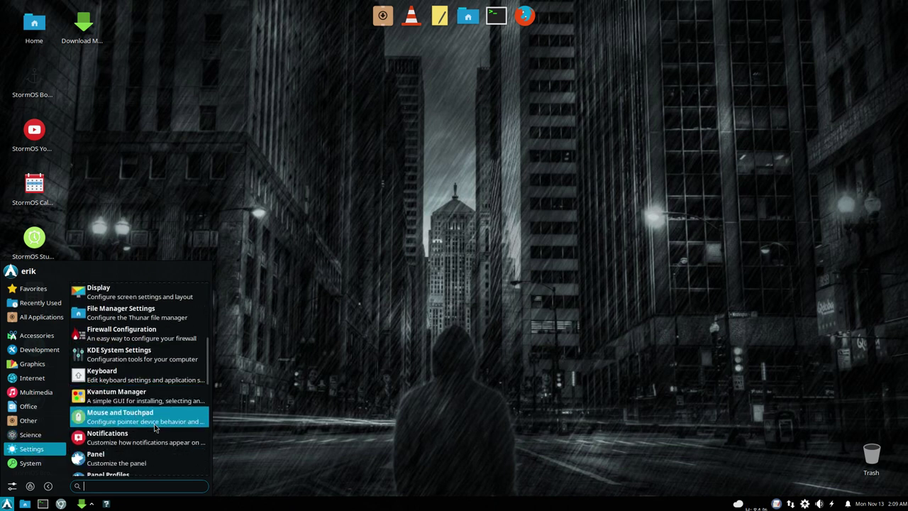
pyautogui.scroll(-8, 154, 426)
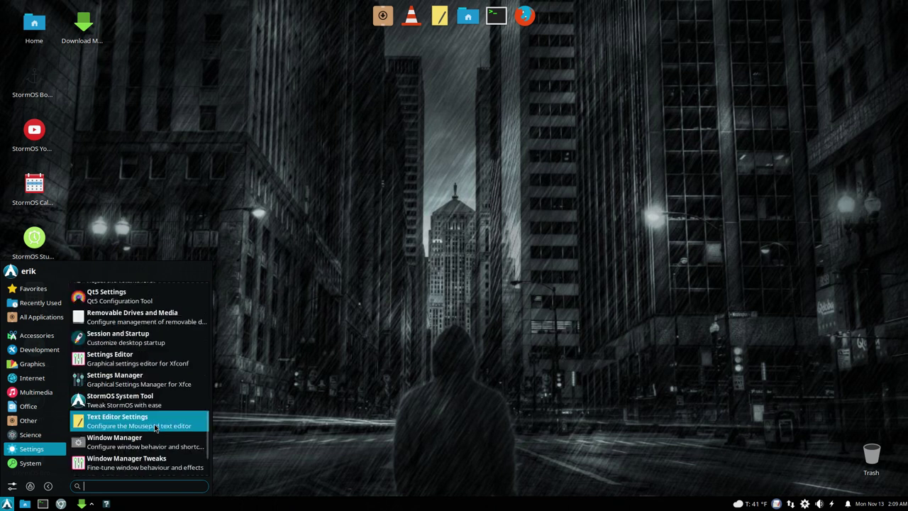
# Step: Review the System category apps, then dismiss the menu back to the desktop
pyautogui.click(42, 467)
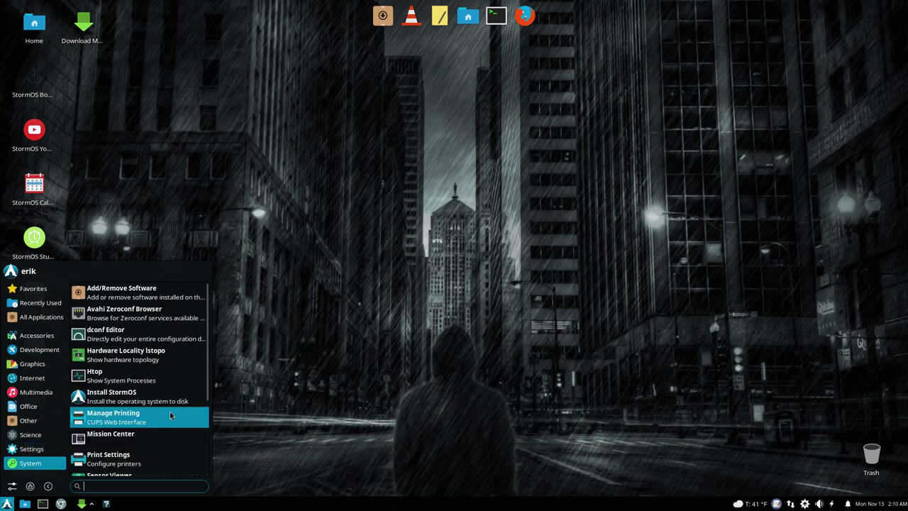
pyautogui.scroll(-3, 170, 411)
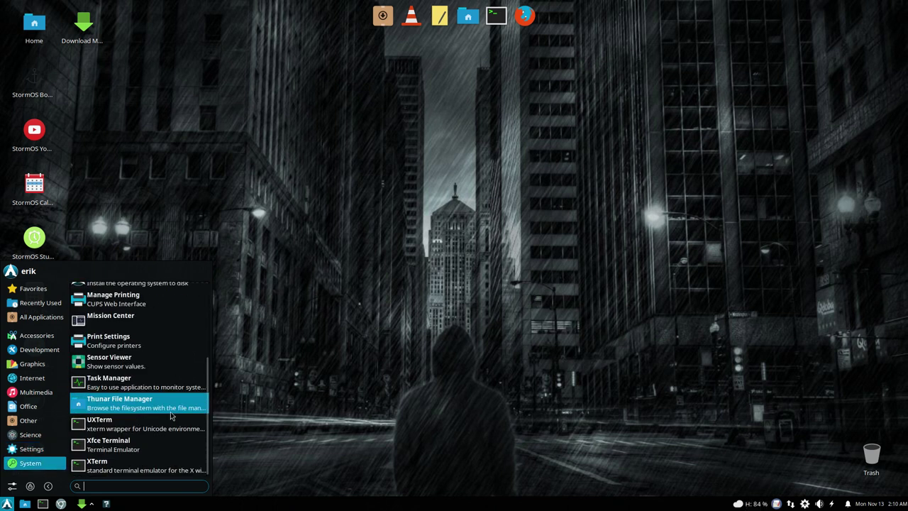
pyautogui.scroll(3, 170, 412)
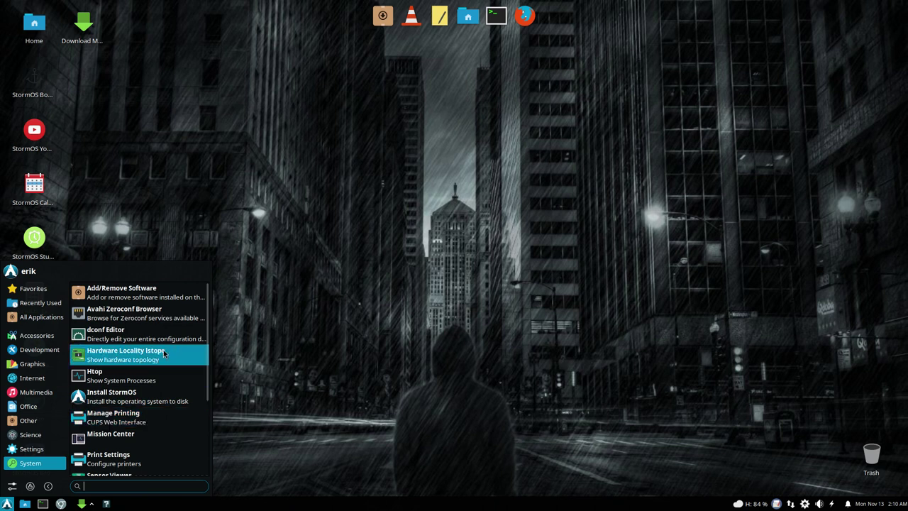
pyautogui.click(376, 167)
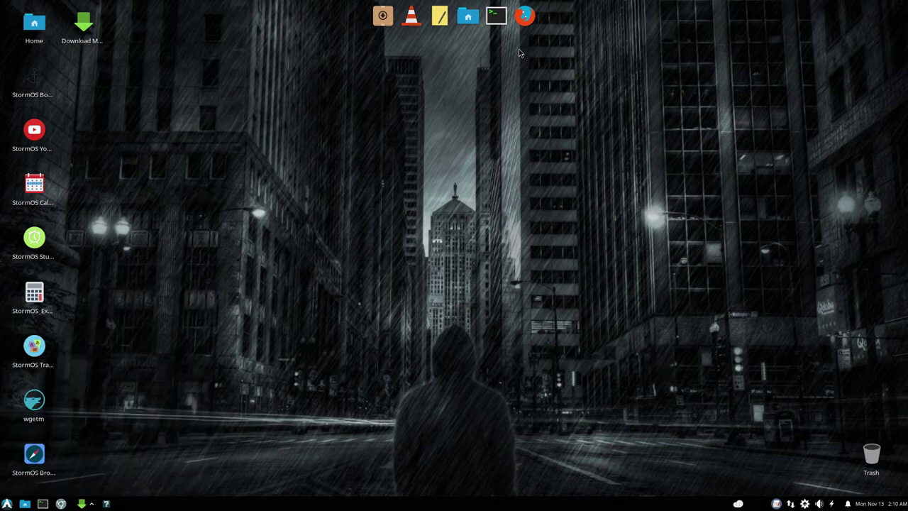
# Step: Launch an Xfce Terminal from the dock, move it lower, and highlight part of the kernel version
pyautogui.click(496, 16)
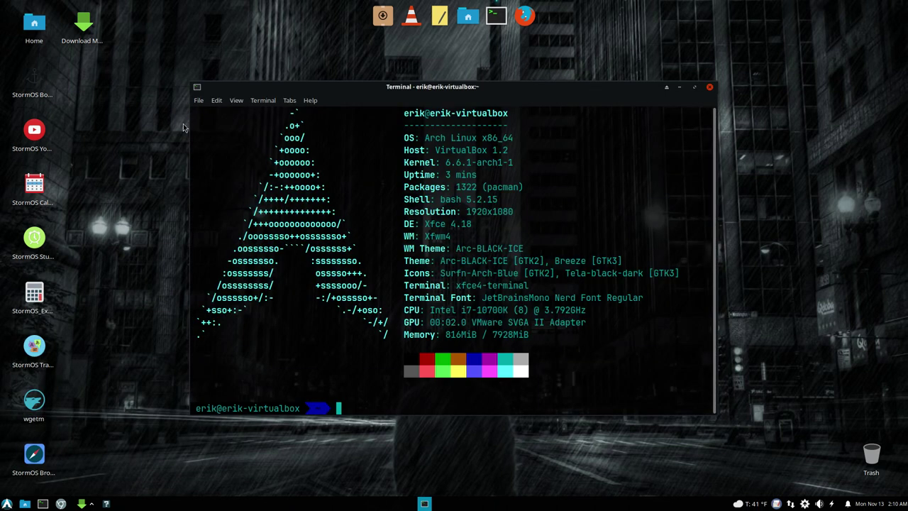
pyautogui.moveTo(449, 97); pyautogui.dragTo(435, 149)
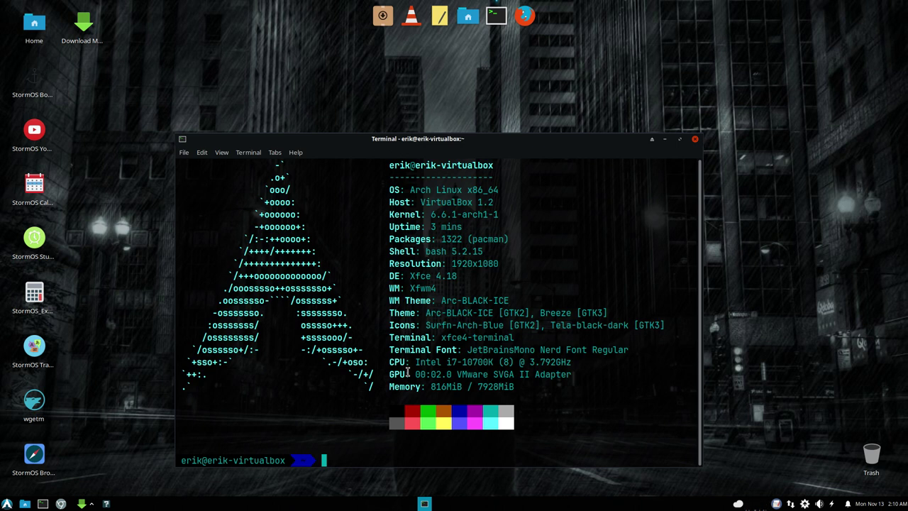
pyautogui.moveTo(447, 214); pyautogui.dragTo(495, 207)
# Step: Search the AUR with 'yay arch linux tweak', dropping the mistyped sudo prefix
pyautogui.click(359, 439)
pyautogui.write('sudo')
pyautogui.press('BackSpace')
pyautogui.press('BackSpace')
pyautogui.press('BackSpace')
pyautogui.press('BackSpace')
pyautogui.press('BackSpace')
pyautogui.write('yay arch linux tweak')
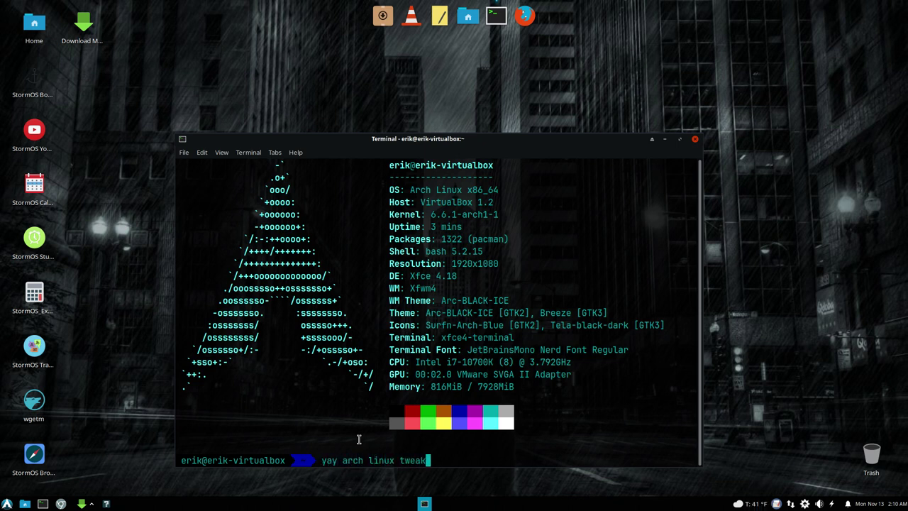
pyautogui.press('Return')
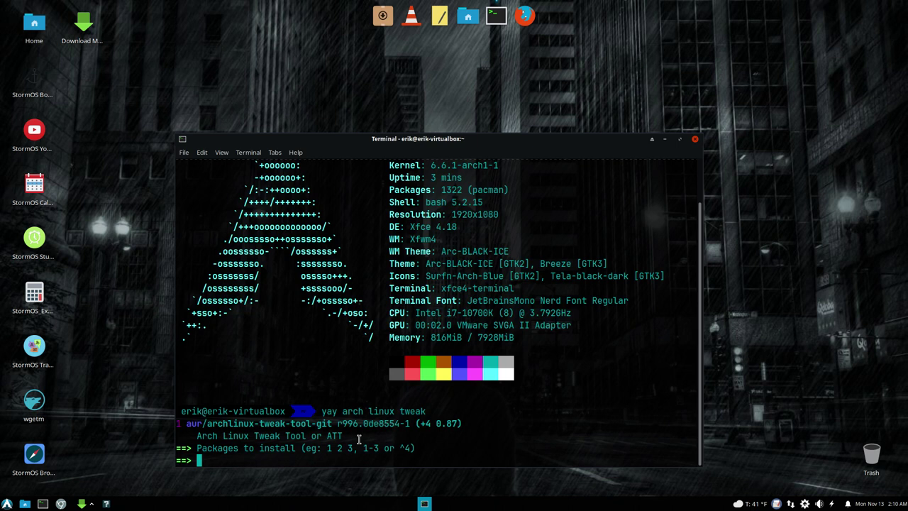
# Step: Pick package 1, accept the default prompts, and authenticate with the sudo password to install
pyautogui.write('1')
pyautogui.press('Return')
pyautogui.press('Return')
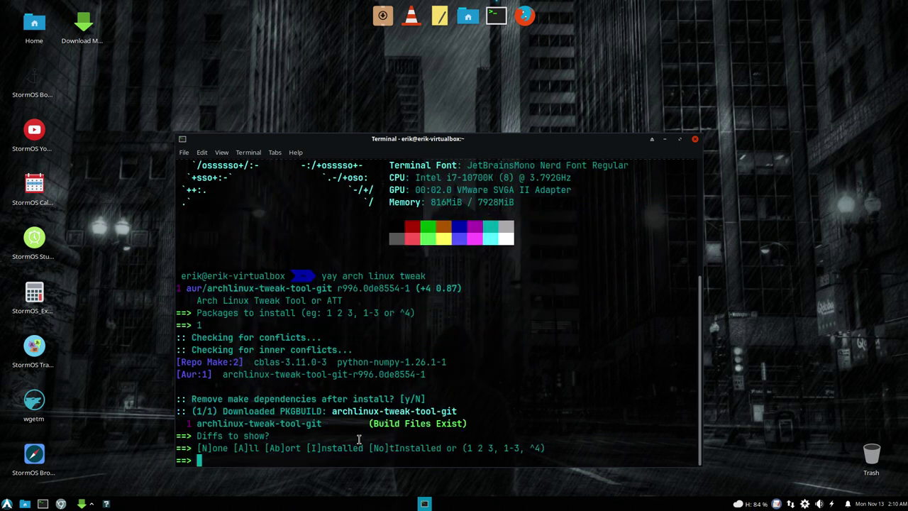
pyautogui.press('Return')
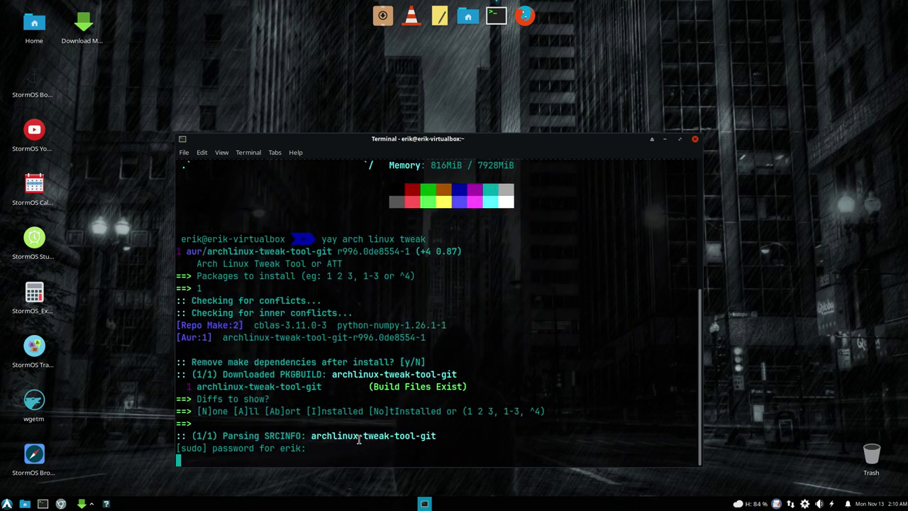
pyautogui.press('Return')
pyautogui.press('Return')
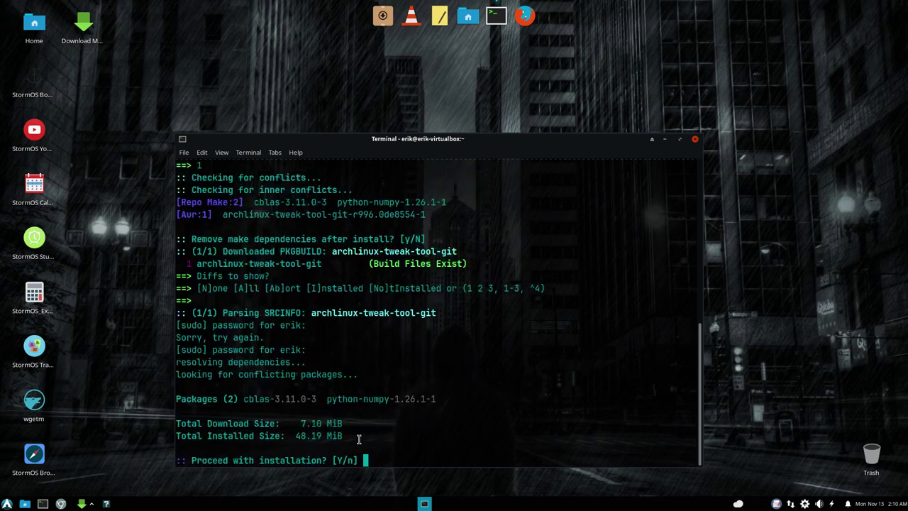
pyautogui.press('Return')
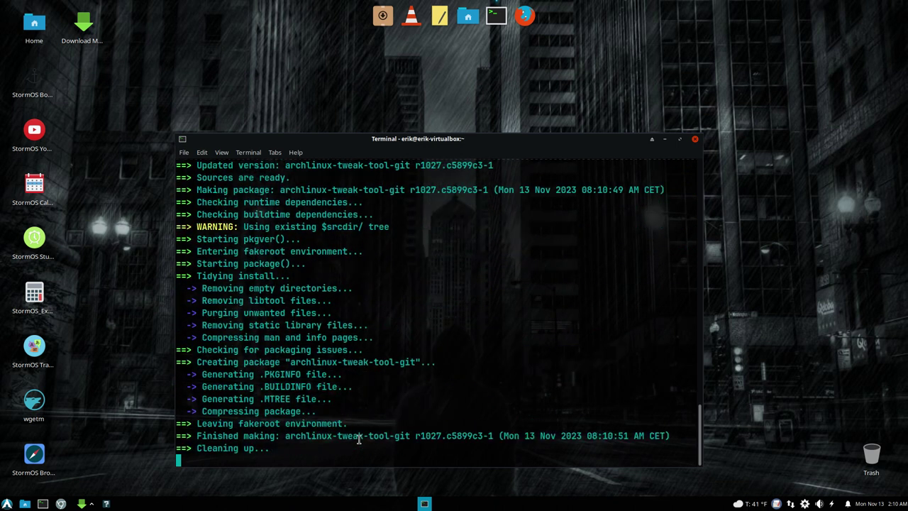
# Step: Run att to launch Arch Linux Tweak Tool and move the terminal to the top-left
pyautogui.write('att')
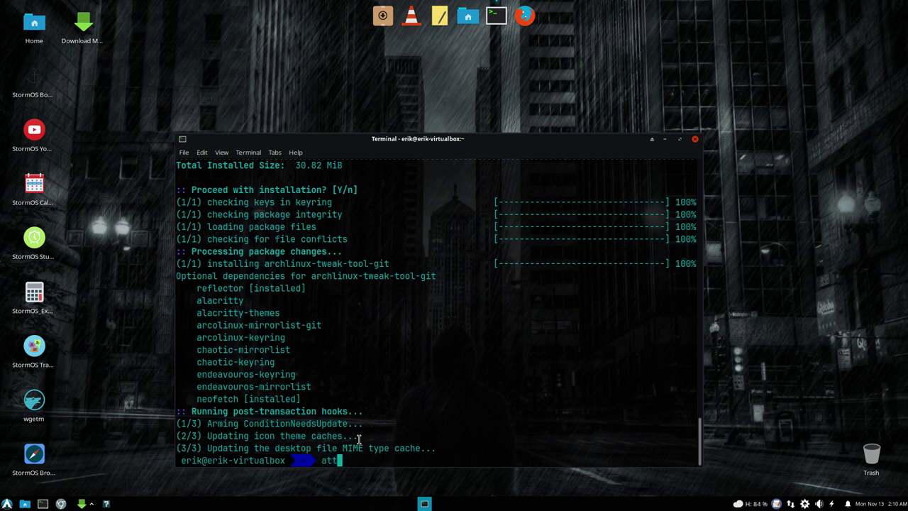
pyautogui.press('Return')
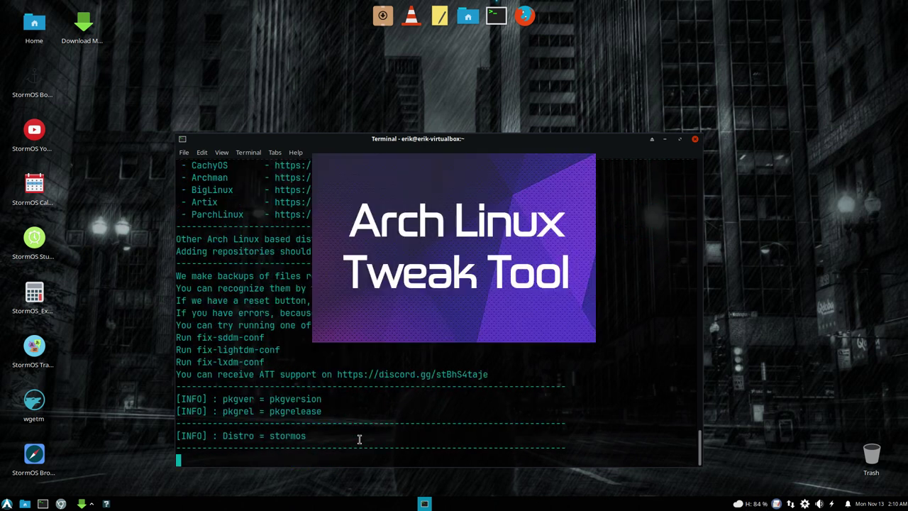
pyautogui.moveTo(319, 145); pyautogui.dragTo(161, 53)
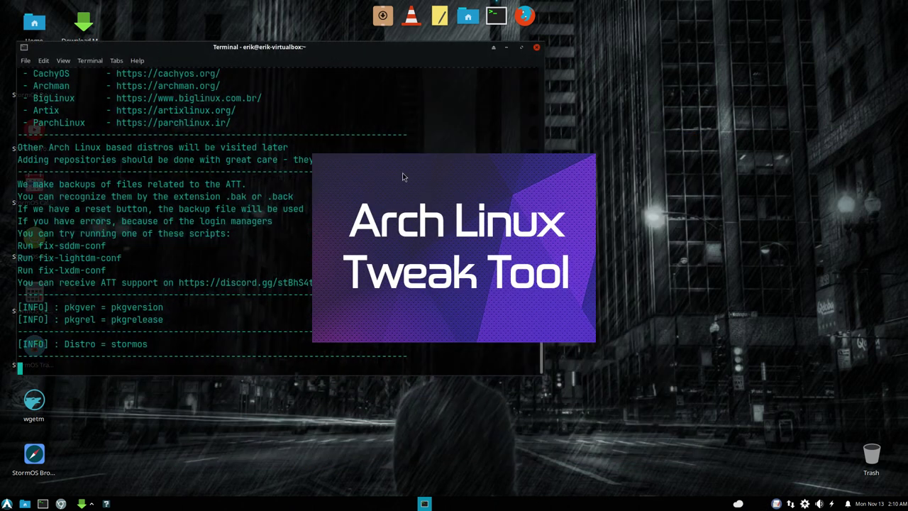
# Step: Dismiss the launcher, reposition the Tweak Tool window up and right, and return focus to the terminal
pyautogui.press('super')
pyautogui.write('arc')
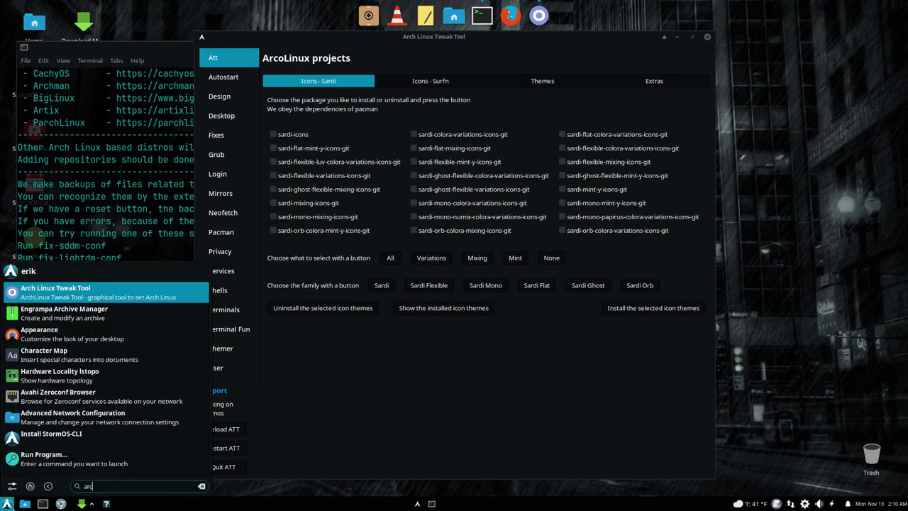
pyautogui.click(381, 411)
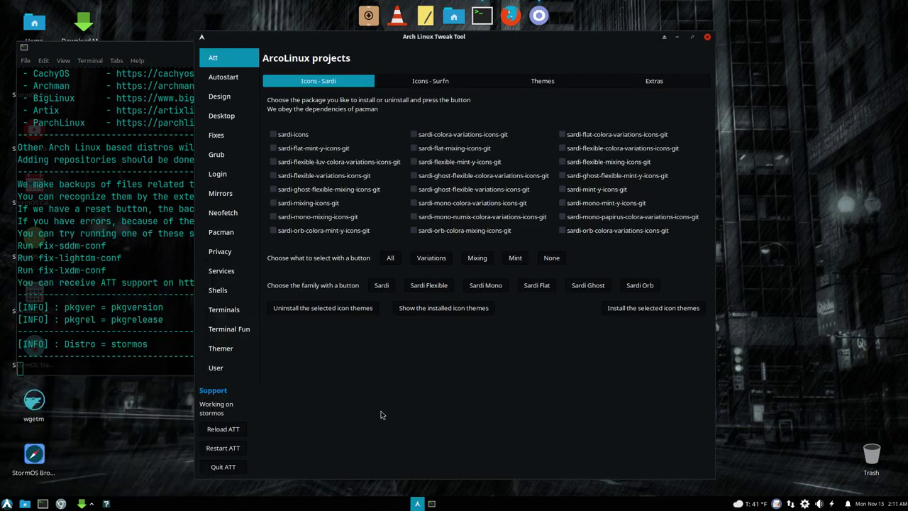
pyautogui.moveTo(522, 44); pyautogui.dragTo(630, 40)
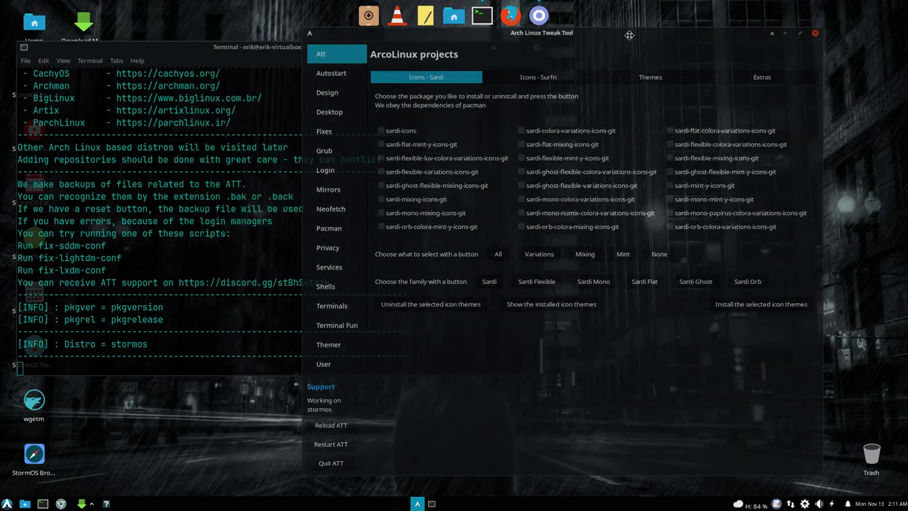
pyautogui.click(207, 257)
pyautogui.scroll(2, 206, 257)
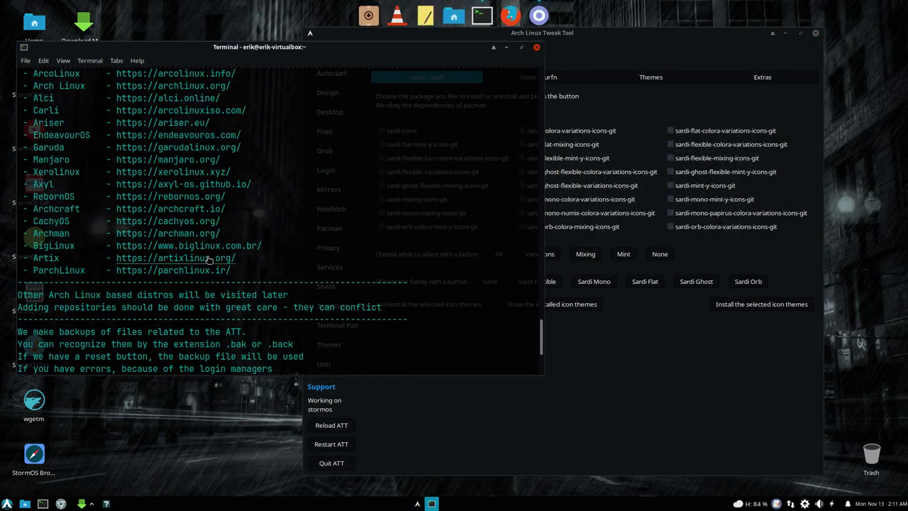